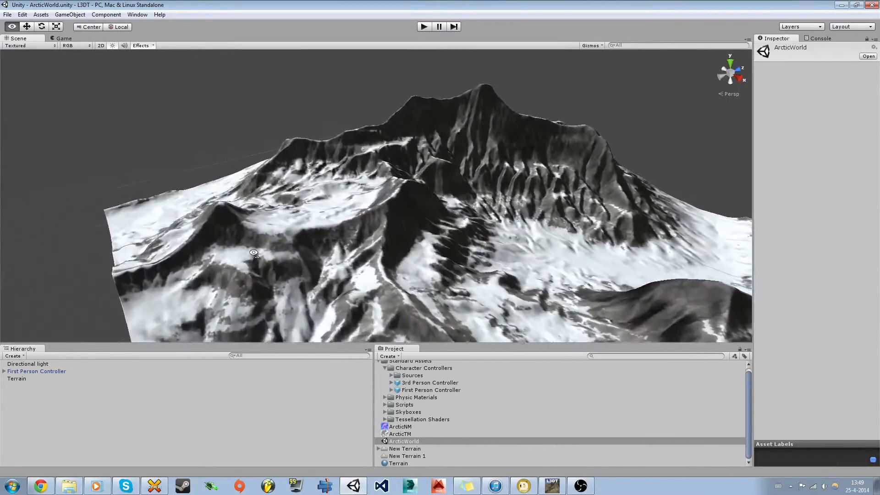
# Step: Fly the Scene camera backward until the entire snowy ArcticWorld terrain and its edges show
pyautogui.press('s')
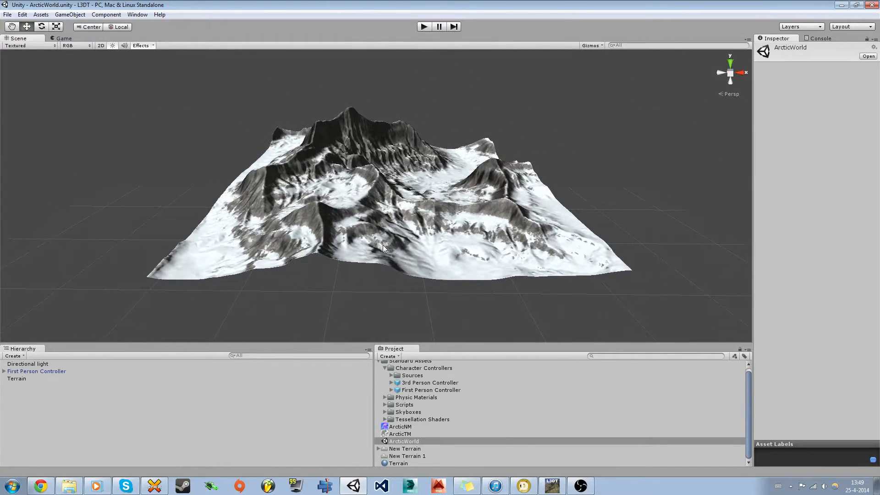
# Step: Delete the Terrain object, then undo the deletion to restore it
pyautogui.click(23, 379)
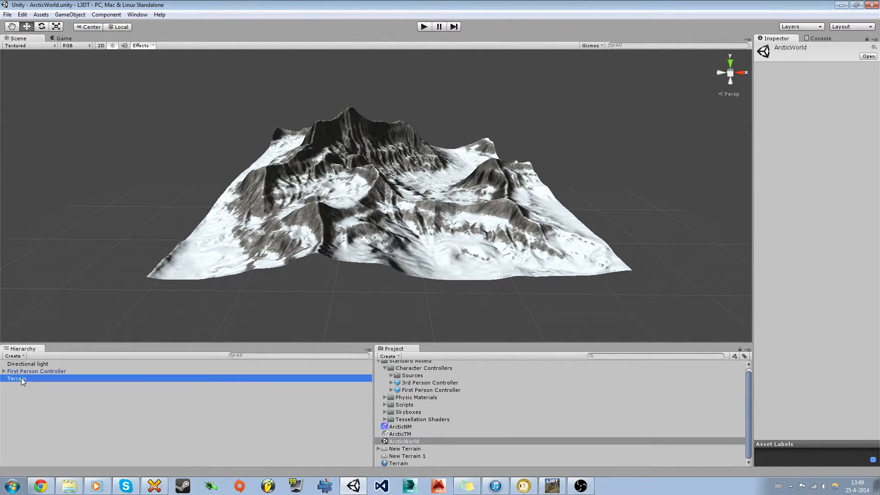
pyautogui.press('Delete')
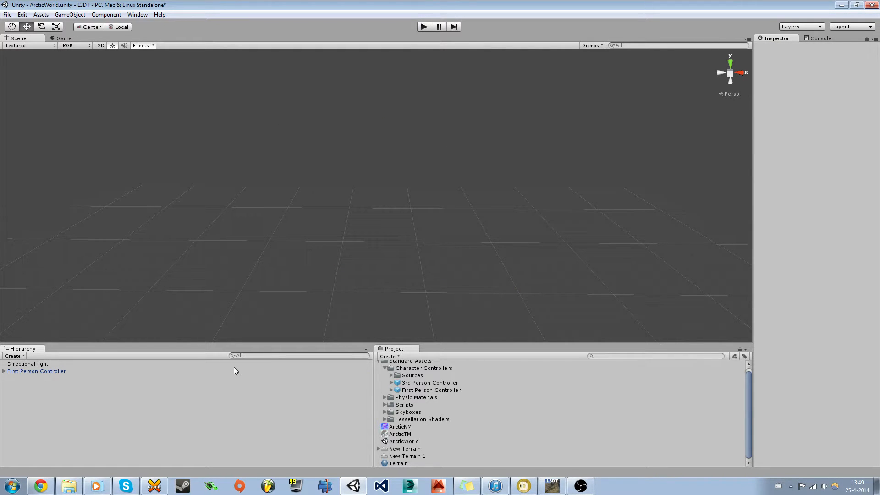
pyautogui.hotkey('ctrl', 'z')
# Step: Save ArcticWorld and start a new untitled scene with only the Main Camera
pyautogui.hotkey('ctrl', 'n')
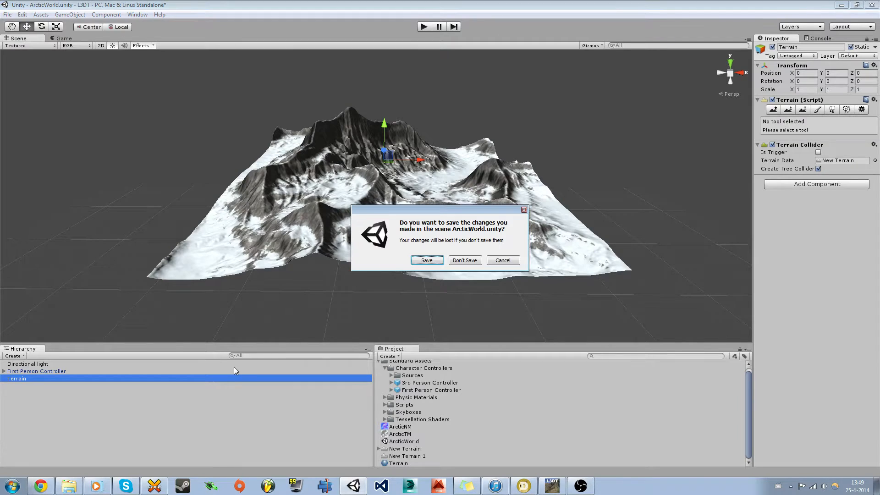
pyautogui.click(432, 262)
pyautogui.click(21, 356)
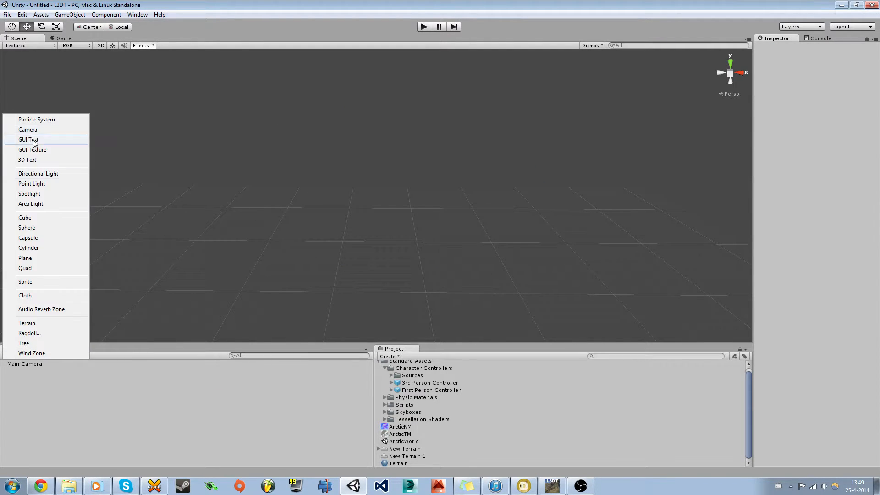
# Step: Add a Terrain and raise a mountain ridge on it with a large Raise/Lower brush
pyautogui.click(31, 323)
pyautogui.keyDown('alt'); pyautogui.moveTo(223, 284); pyautogui.dragTo(330, 273); pyautogui.keyUp('alt')
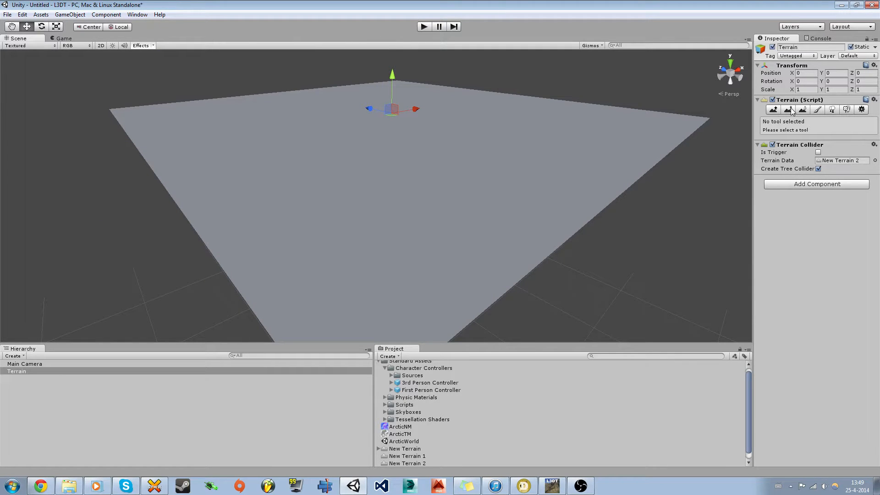
pyautogui.click(775, 110)
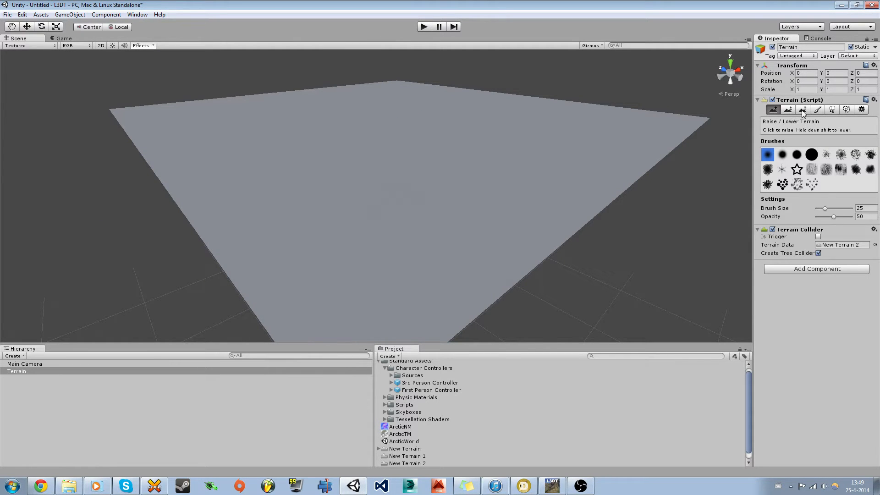
pyautogui.moveTo(550, 184)
pyautogui.keyDown('alt'); pyautogui.mouseDown()
pyautogui.moveTo(483, 222)
pyautogui.moveTo(502, 236)
pyautogui.moveTo(497, 249)
pyautogui.moveTo(579, 252)
pyautogui.moveTo(597, 232)
pyautogui.moveTo(484, 211)
pyautogui.moveTo(409, 228)
pyautogui.moveTo(369, 193)
pyautogui.moveTo(249, 139)
pyautogui.mouseUp(); pyautogui.keyUp('alt')
pyautogui.click(811, 155)
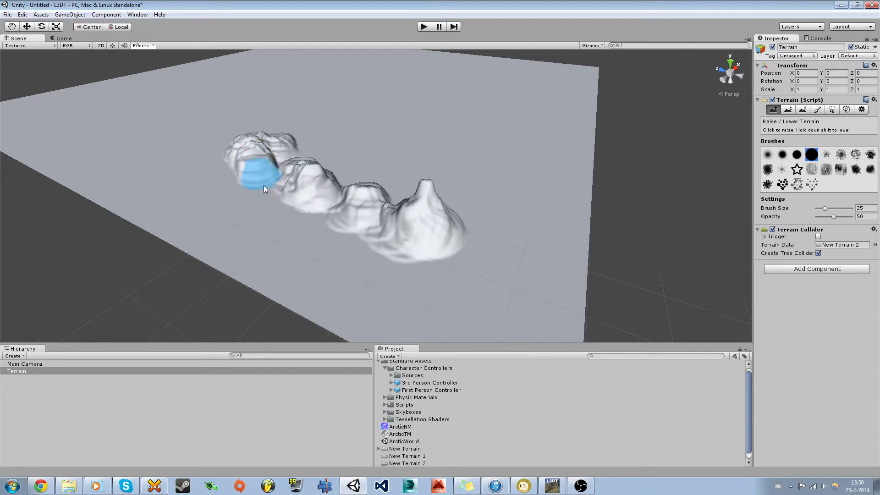
pyautogui.moveTo(263, 185)
pyautogui.mouseDown()
pyautogui.moveTo(284, 157)
pyautogui.moveTo(295, 181)
pyautogui.mouseUp()
pyautogui.keyDown('alt'); pyautogui.moveTo(386, 204); pyautogui.dragTo(285, 166); pyautogui.keyUp('alt')
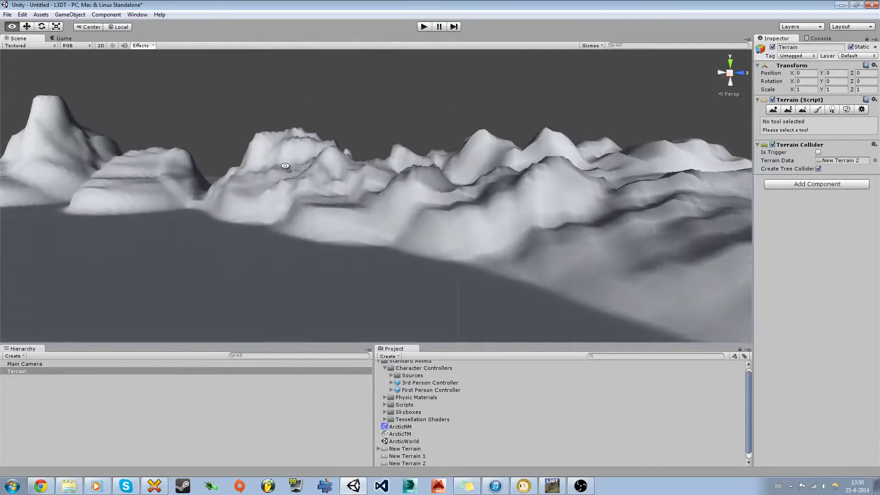
# Step: Fly the camera past the new mountains toward the flat terrain, then bring up L3DT
pyautogui.moveTo(285, 165)
pyautogui.mouseDown(button='right')
pyautogui.moveTo(277, 163)
pyautogui.moveTo(353, 173)
pyautogui.moveTo(571, 255)
pyautogui.moveTo(527, 257)
pyautogui.moveTo(621, 253)
pyautogui.moveTo(560, 240)
pyautogui.moveTo(296, 241)
pyautogui.moveTo(341, 234)
pyautogui.mouseUp(button='right')
pyautogui.hotkey('shift', 'w')
pyautogui.press('s')
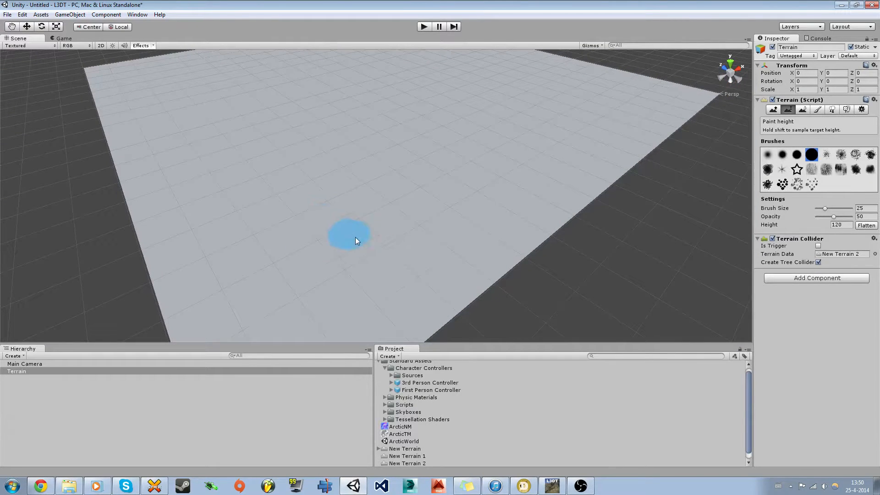
pyautogui.click(550, 493)
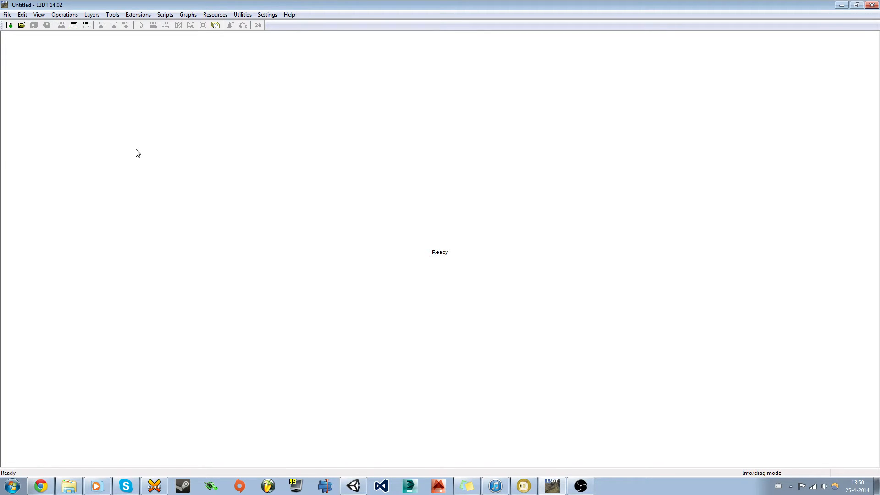
# Step: Create a Designable map project with width 512 and 1 m horizontal scale (512 x 512 m)
pyautogui.click(9, 25)
pyautogui.click(9, 26)
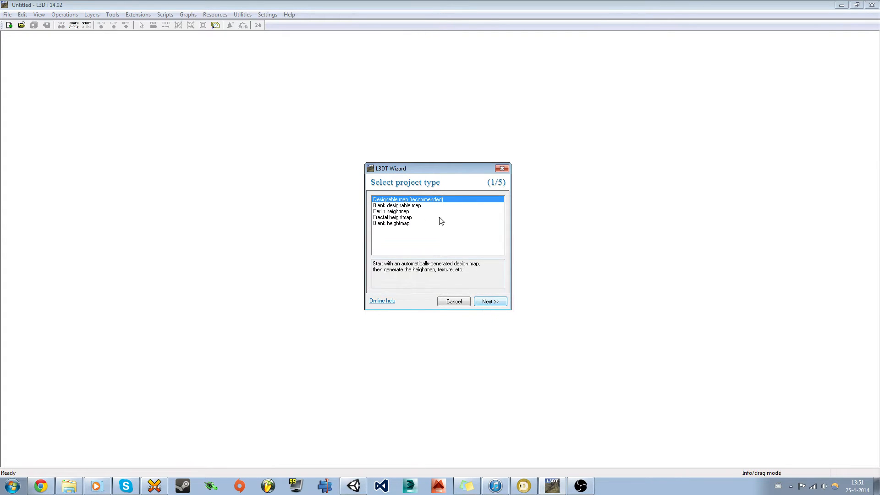
pyautogui.click(487, 302)
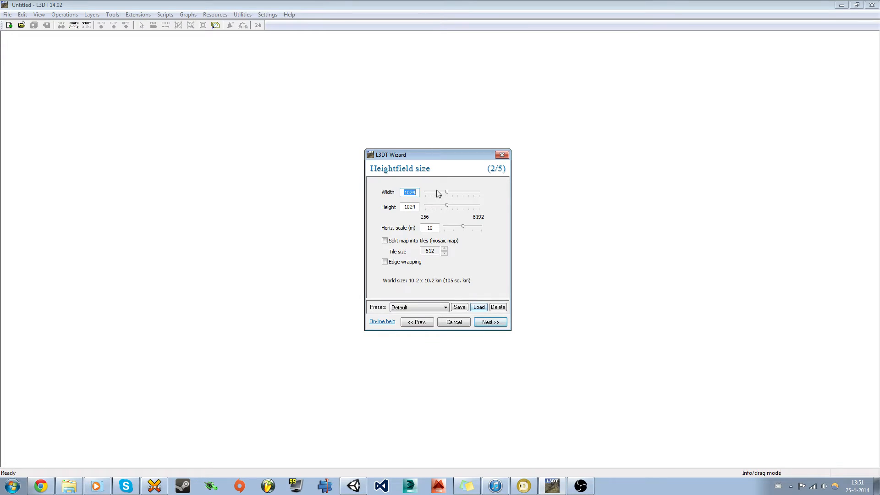
pyautogui.moveTo(447, 191); pyautogui.dragTo(437, 206)
pyautogui.click(424, 323)
pyautogui.click(488, 301)
pyautogui.moveTo(463, 226); pyautogui.dragTo(453, 228)
pyautogui.moveTo(385, 279); pyautogui.dragTo(471, 283)
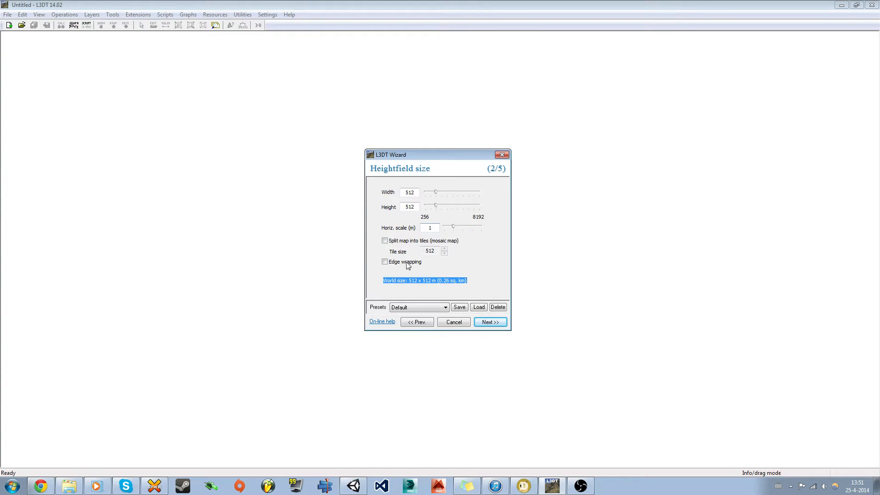
pyautogui.click(486, 322)
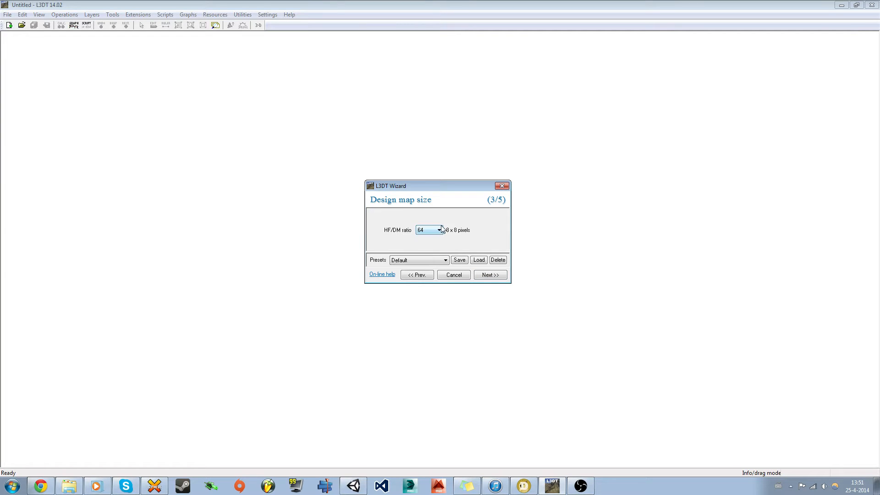
# Step: Lower average altitude, steepen altitude range, adjust noise strength and push cliffs toward many
pyautogui.click(487, 275)
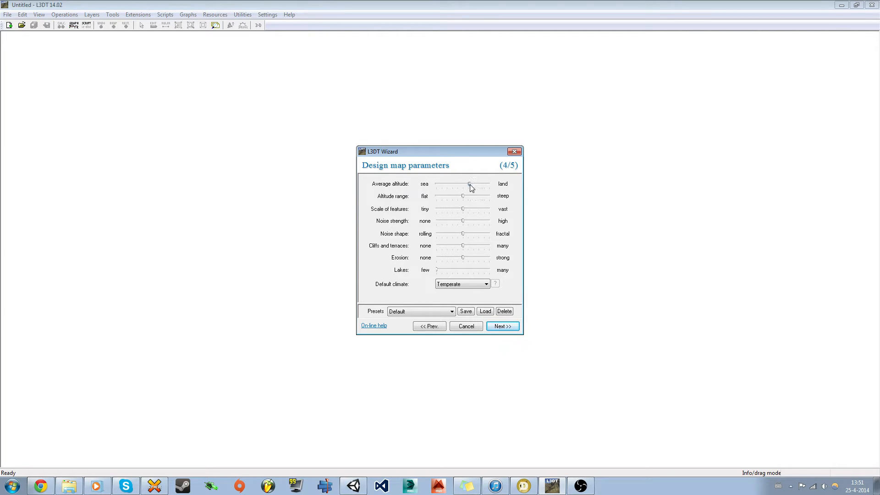
pyautogui.moveTo(457, 183); pyautogui.dragTo(456, 184)
pyautogui.moveTo(475, 199); pyautogui.dragTo(450, 211)
pyautogui.moveTo(476, 222); pyautogui.dragTo(467, 238)
pyautogui.moveTo(463, 246); pyautogui.dragTo(436, 253)
pyautogui.moveTo(476, 250)
pyautogui.mouseDown()
pyautogui.moveTo(486, 254)
pyautogui.moveTo(478, 255)
pyautogui.mouseUp()
pyautogui.moveTo(476, 255)
pyautogui.mouseDown()
pyautogui.moveTo(483, 252)
pyautogui.moveTo(455, 257)
pyautogui.moveTo(472, 257)
pyautogui.moveTo(465, 263)
pyautogui.mouseUp()
pyautogui.click(353, 487)
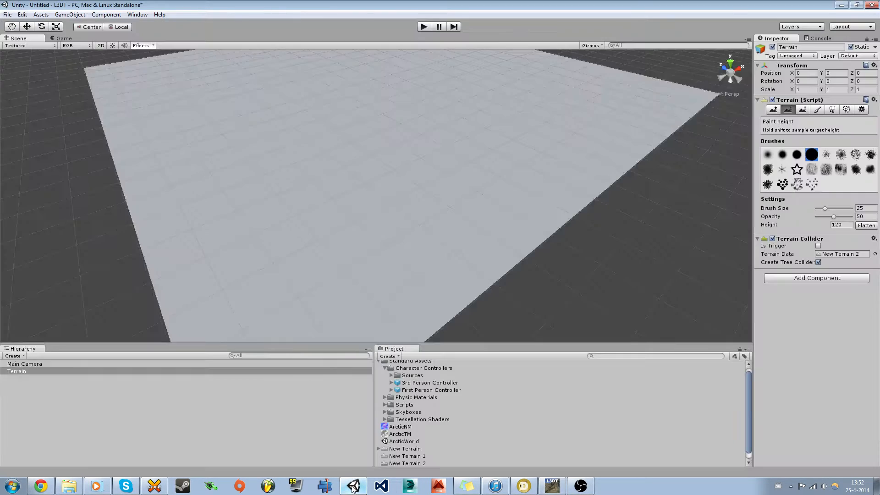
# Step: Open the ArcticWorld scene, saving the current scene as 'Tutorial' first
pyautogui.click(397, 441)
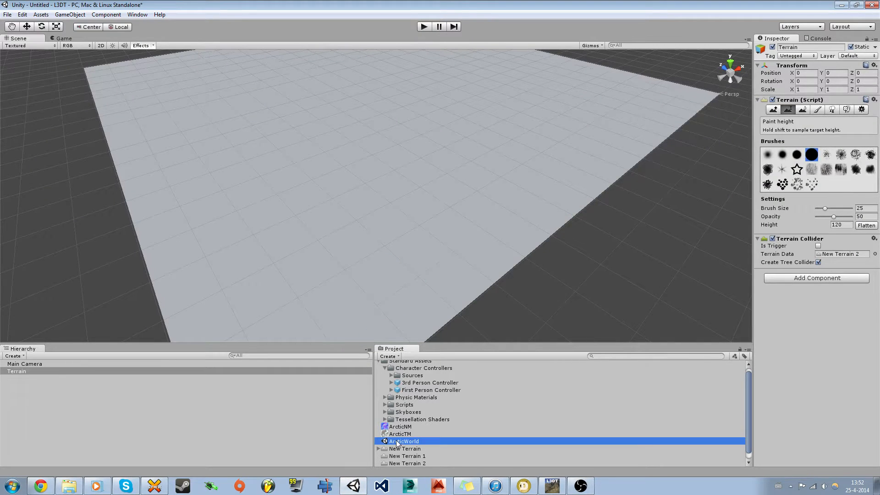
pyautogui.doubleClick(397, 441)
pyautogui.click(438, 262)
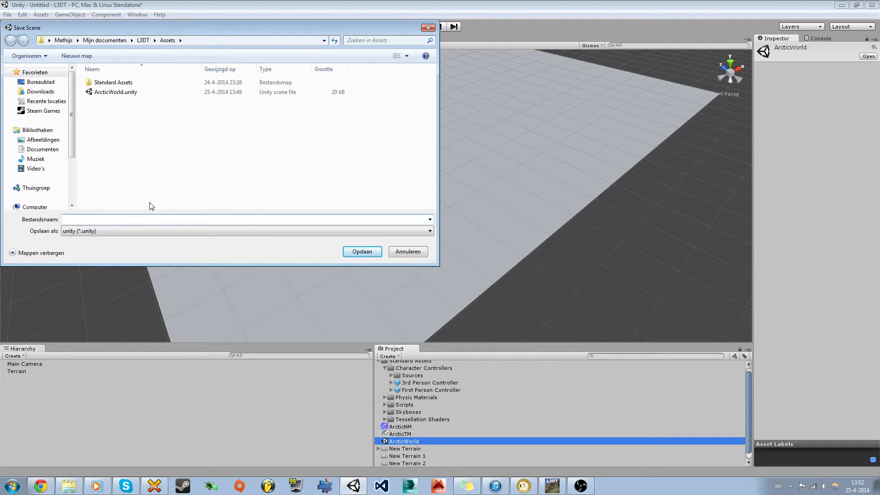
pyautogui.write('Tutorial')
pyautogui.press('Return')
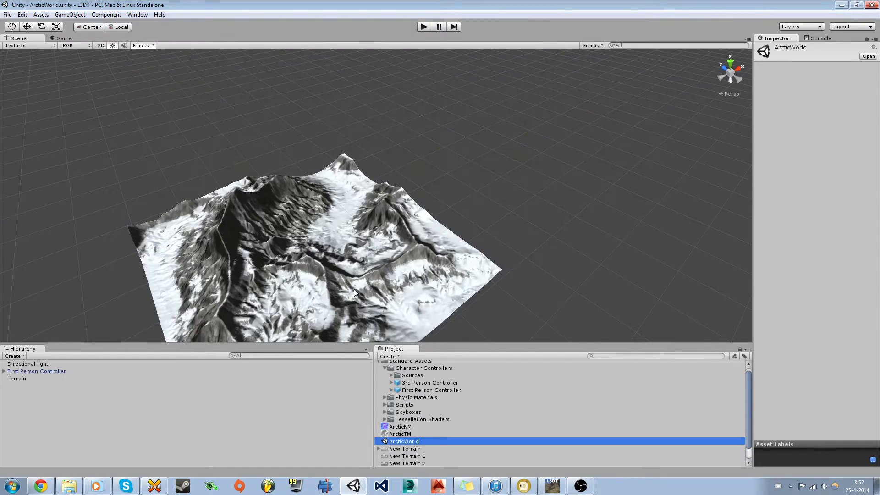
# Step: Fly over the arctic terrain to inspect its dark cliff faces, then return to L3DT
pyautogui.moveTo(362, 235); pyautogui.dragTo(353, 274, button='right')
pyautogui.press('w')
pyautogui.moveTo(355, 279); pyautogui.dragTo(270, 133, button='right')
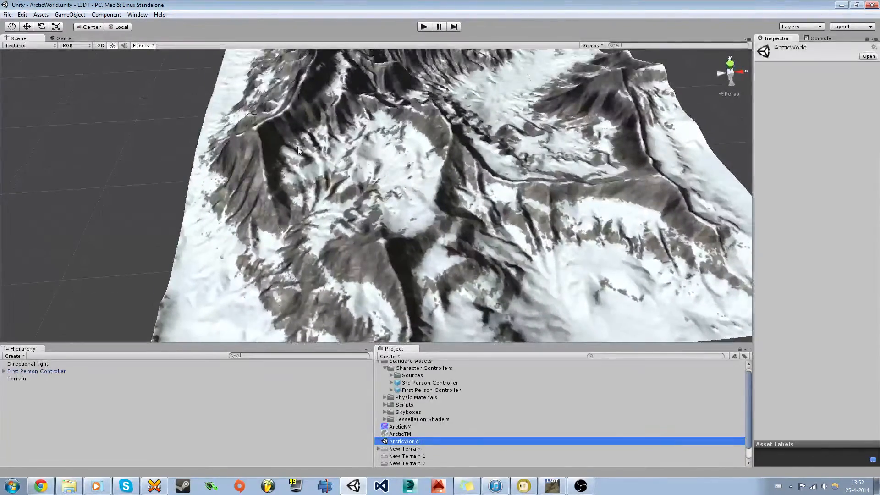
pyautogui.press('w')
pyautogui.moveTo(324, 157); pyautogui.dragTo(282, 200, button='right')
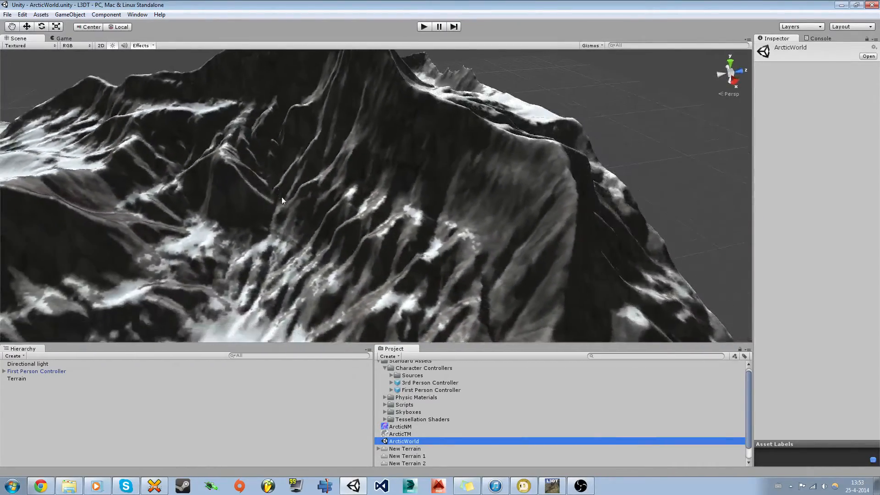
pyautogui.moveTo(354, 210); pyautogui.dragTo(454, 92, button='right')
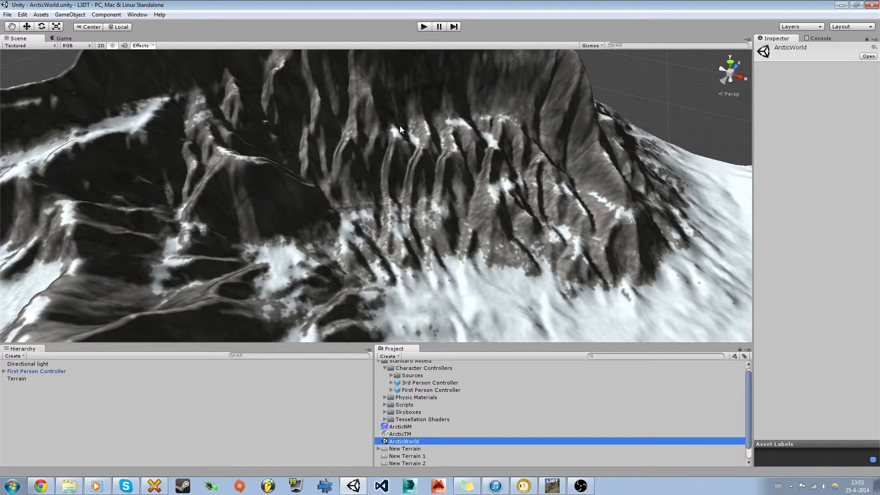
pyautogui.moveTo(400, 126); pyautogui.dragTo(416, 95, button='right')
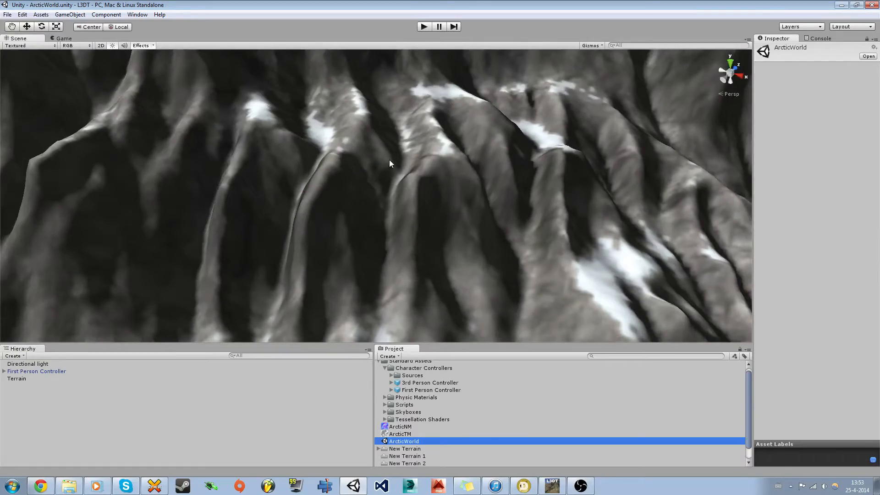
pyautogui.moveTo(338, 231)
pyautogui.mouseDown(button='right')
pyautogui.moveTo(301, 167)
pyautogui.moveTo(139, 202)
pyautogui.moveTo(310, 234)
pyautogui.moveTo(499, 256)
pyautogui.moveTo(336, 220)
pyautogui.mouseUp(button='right')
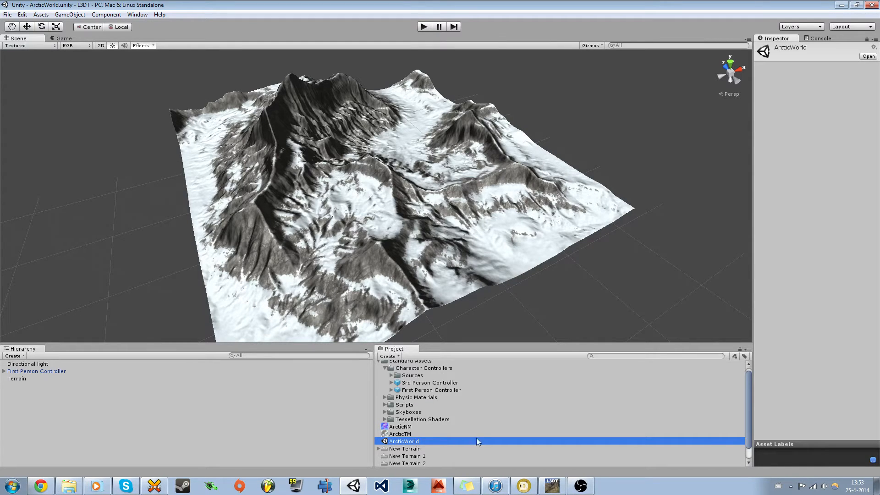
pyautogui.click(552, 485)
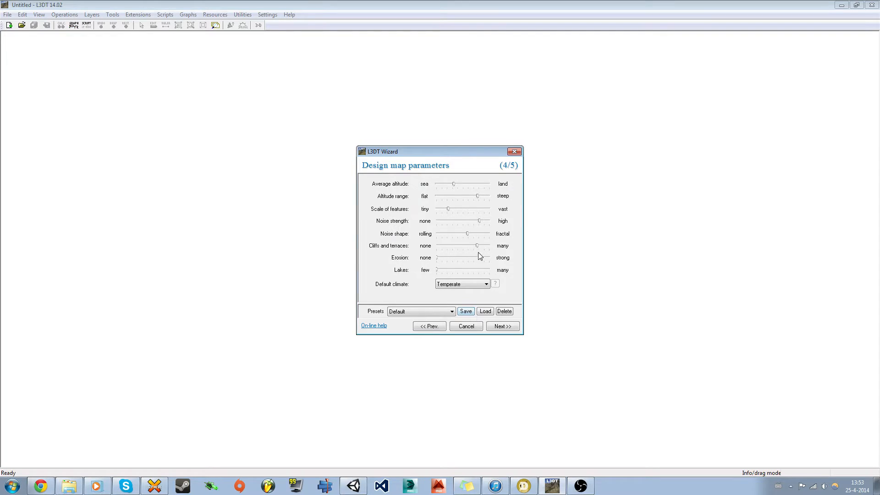
# Step: Raise erosion close to strong and set the default climate to Desert, then continue
pyautogui.moveTo(437, 260)
pyautogui.mouseDown()
pyautogui.moveTo(481, 260)
pyautogui.moveTo(450, 277)
pyautogui.moveTo(433, 273)
pyautogui.moveTo(499, 271)
pyautogui.moveTo(444, 270)
pyautogui.mouseUp()
pyautogui.click(466, 284)
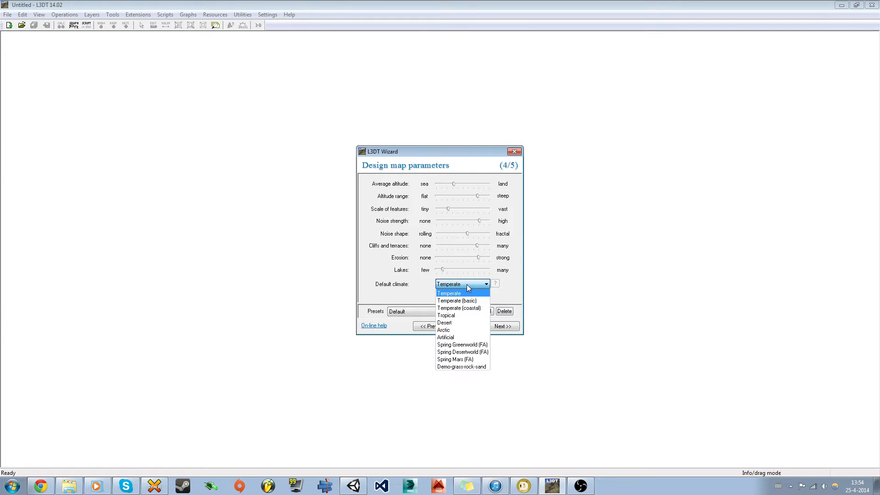
pyautogui.click(448, 323)
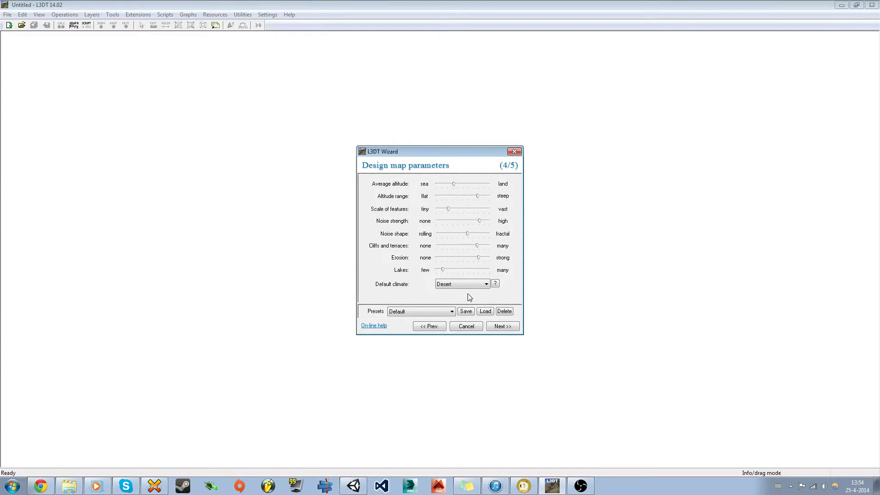
pyautogui.click(499, 329)
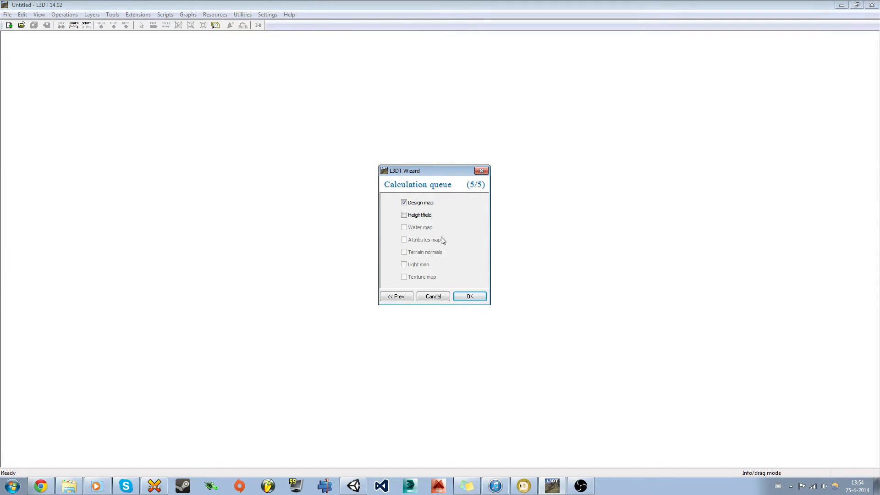
# Step: Queue the heightfield, attributes map, terrain normals and texture map for calculation
pyautogui.click(406, 203)
pyautogui.click(405, 203)
pyautogui.click(404, 215)
pyautogui.click(404, 239)
pyautogui.click(404, 252)
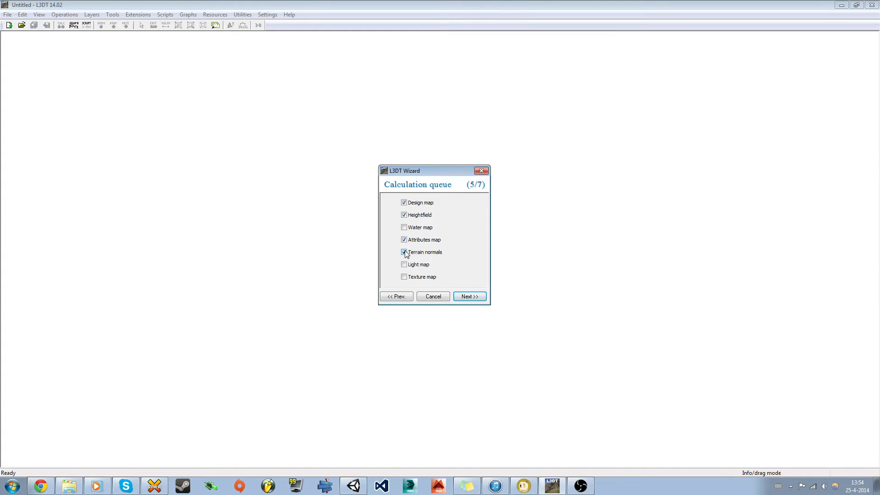
pyautogui.click(404, 277)
pyautogui.click(467, 297)
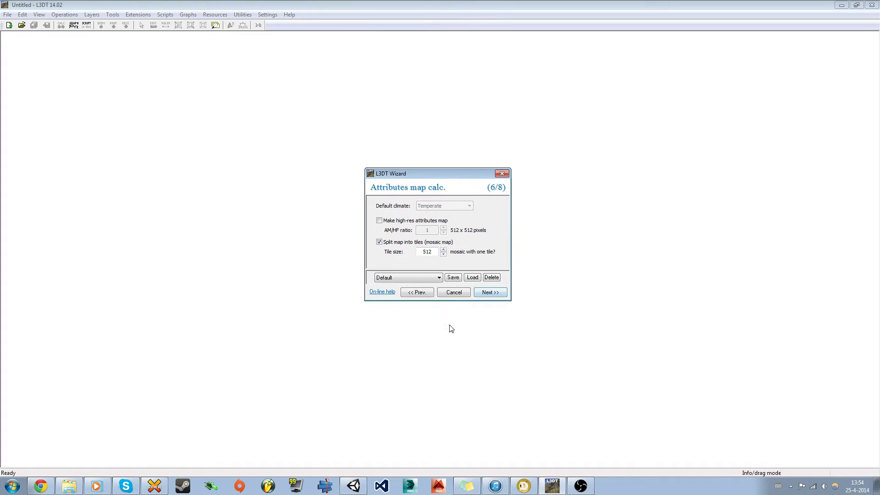
# Step: Stop tiling the attributes map, disable the light map and enable a high-resolution texture
pyautogui.click(379, 243)
pyautogui.click(489, 292)
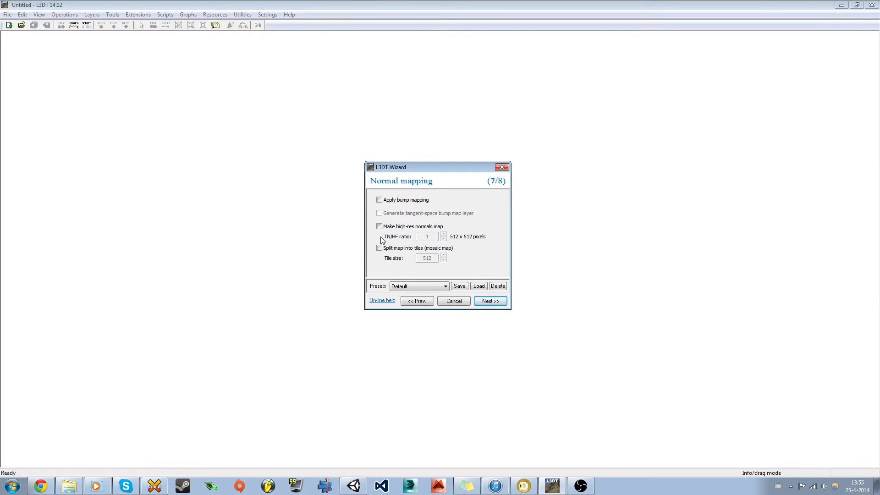
pyautogui.click(490, 300)
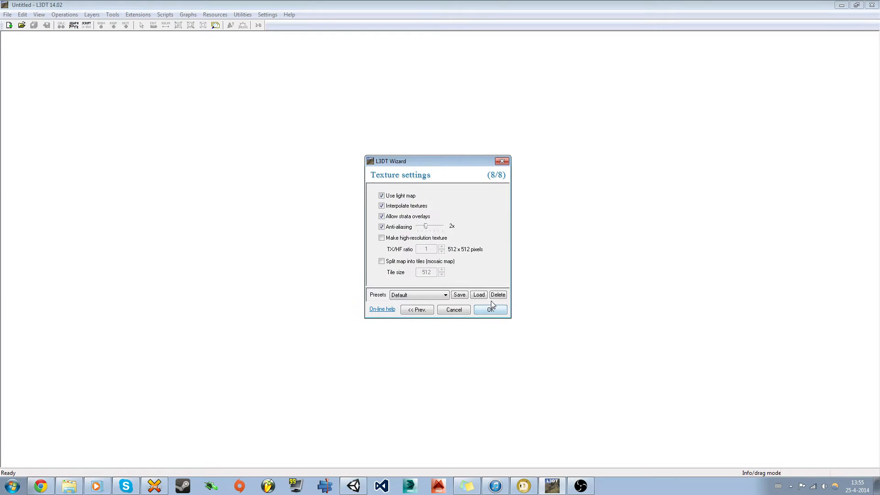
pyautogui.click(394, 197)
pyautogui.click(391, 239)
# Step: Set the texture-to-heightfield ratio to 4 for a 2048 x 2048 texture
pyautogui.click(441, 247)
pyautogui.click(441, 247)
pyautogui.click(441, 246)
pyautogui.click(441, 246)
pyautogui.click(442, 246)
pyautogui.click(552, 486)
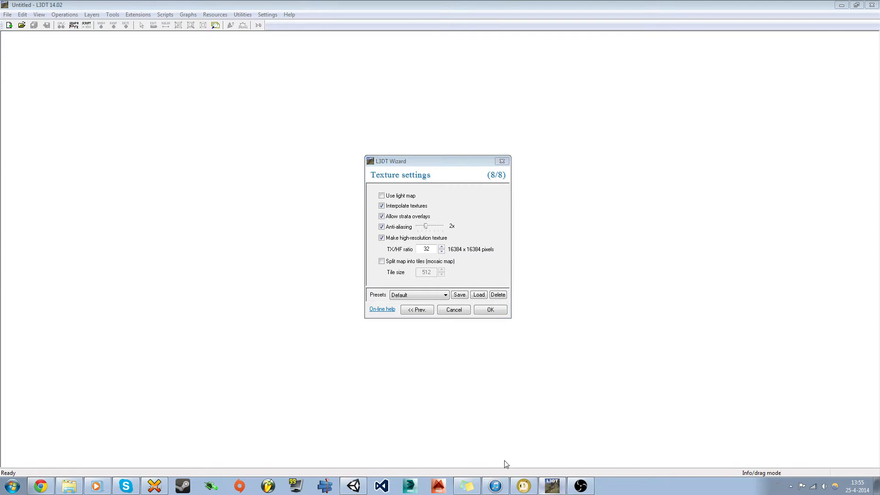
pyautogui.click(353, 486)
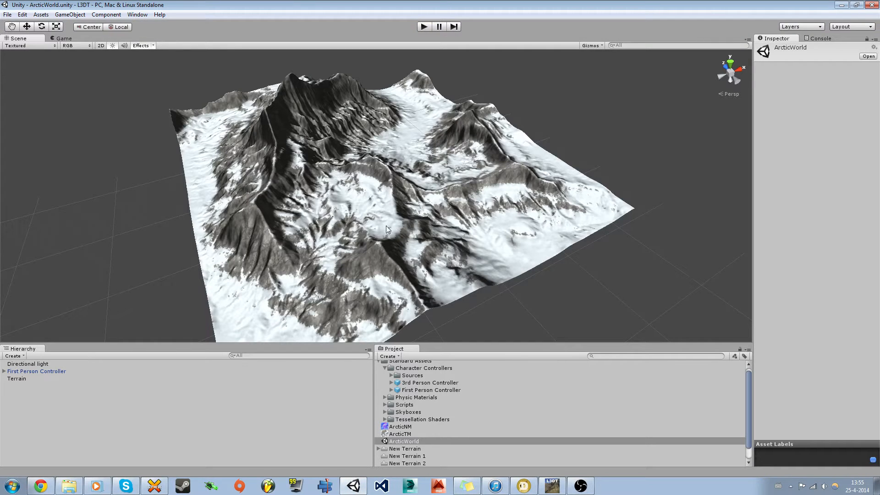
pyautogui.click(552, 486)
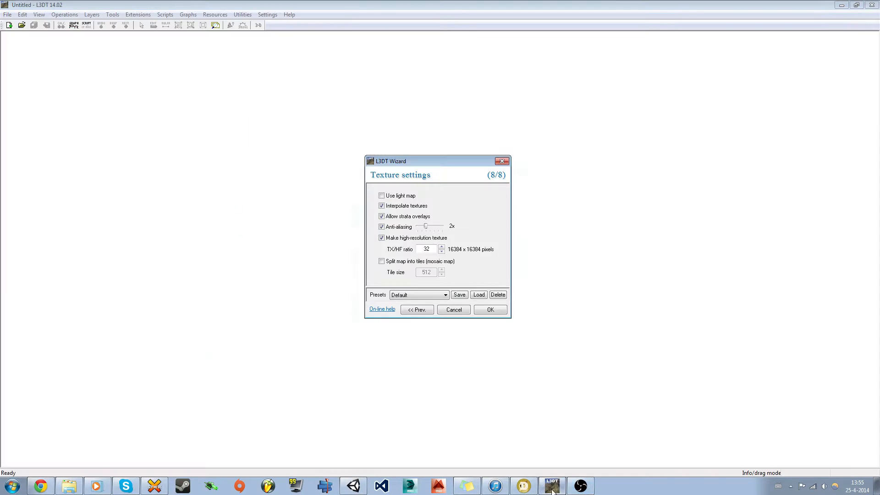
pyautogui.click(442, 251)
pyautogui.click(441, 252)
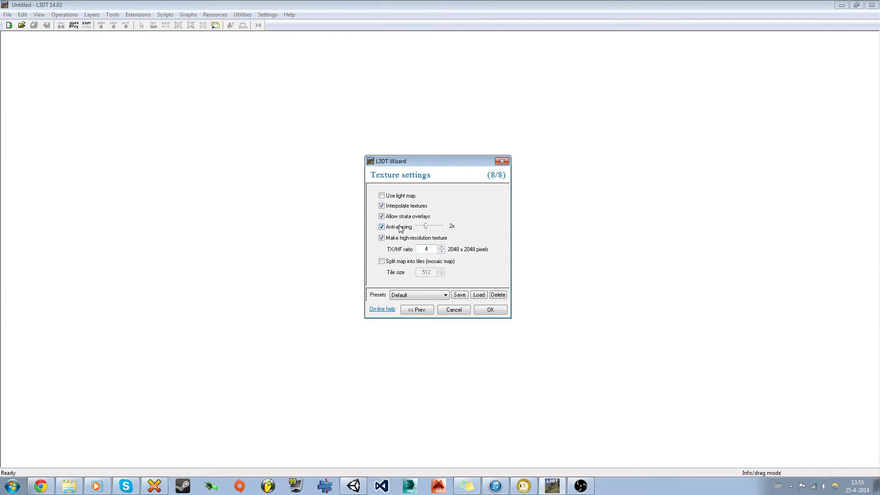
# Step: Run the calculation queue to generate the desert maps, then view the heightfield
pyautogui.click(496, 311)
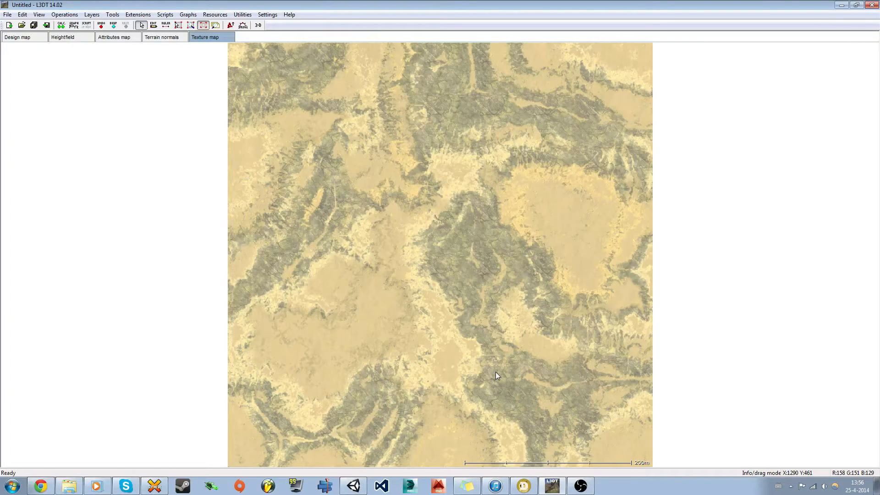
pyautogui.click(68, 37)
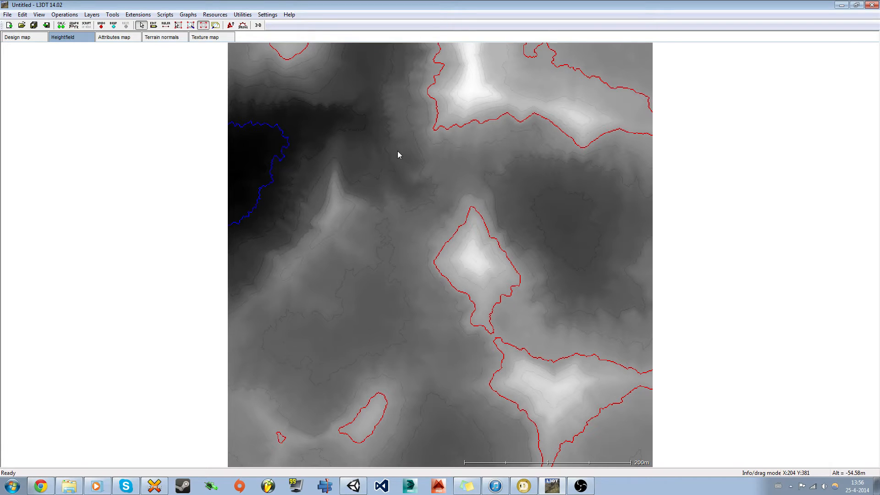
pyautogui.click(354, 486)
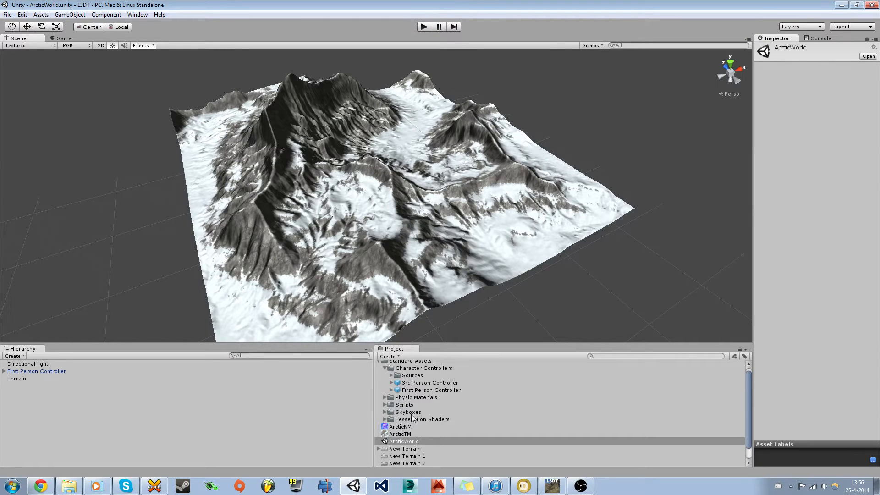
# Step: Open the Tutorial scene, look around its flat terrain, then bring L3DT back to the front
pyautogui.scroll(-1, 412, 417)
pyautogui.doubleClick(398, 463)
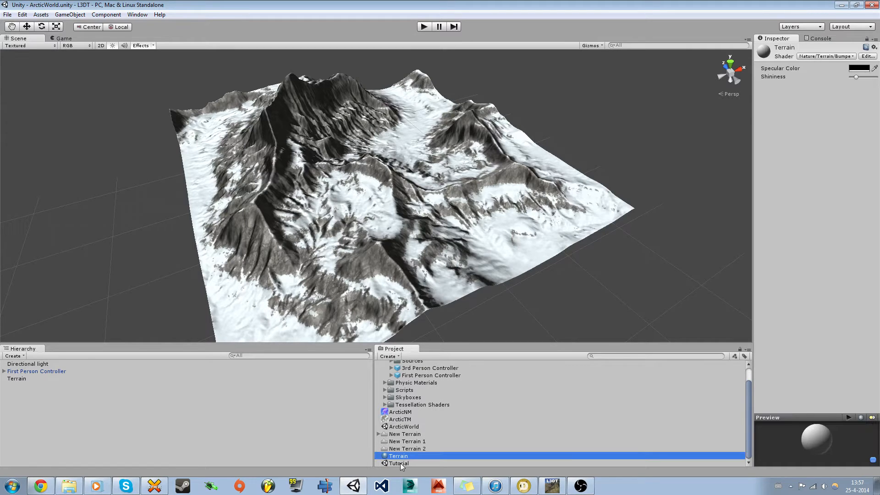
pyautogui.moveTo(320, 253); pyautogui.dragTo(267, 230, button='right')
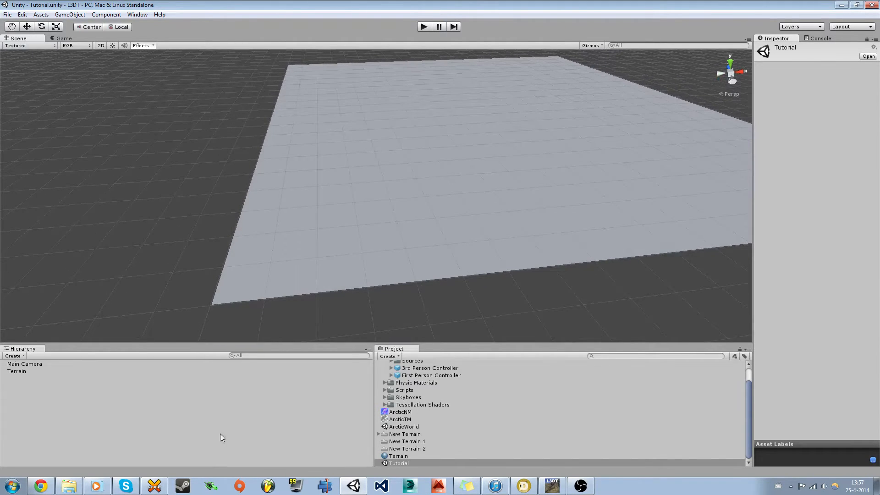
pyautogui.click(551, 490)
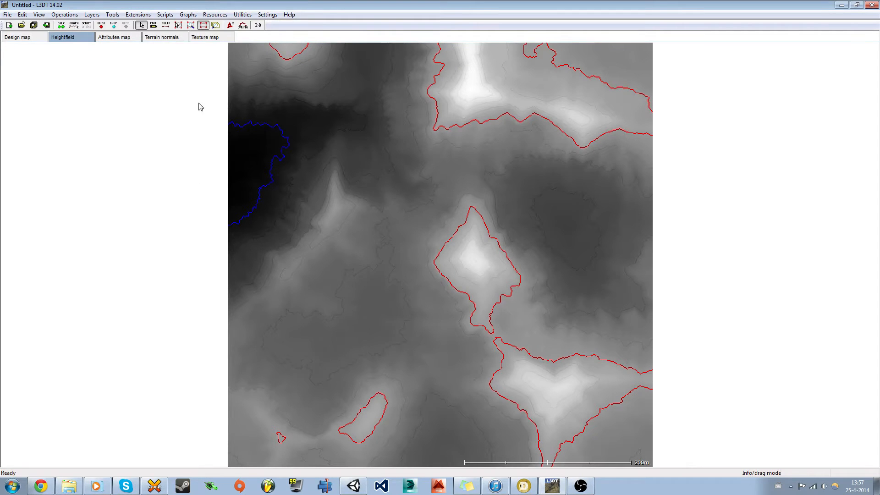
pyautogui.click(258, 25)
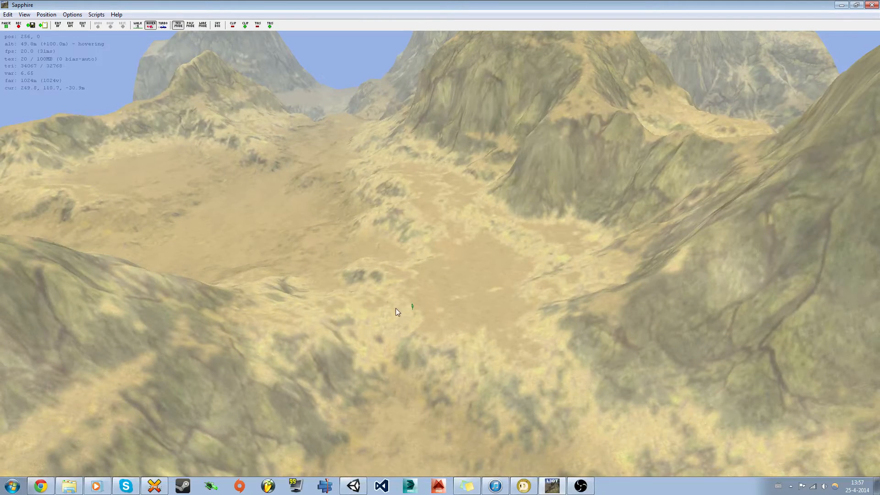
pyautogui.press('s')
pyautogui.press('a')
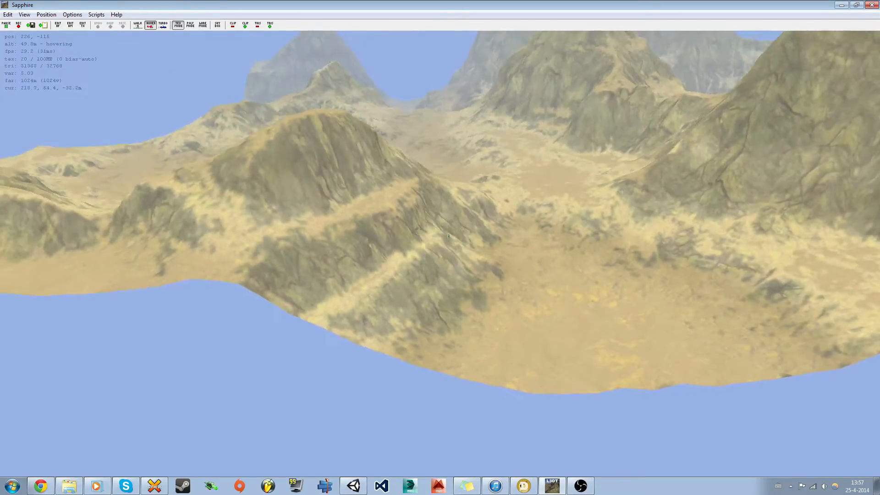
pyautogui.moveTo(449, 238)
pyautogui.mouseDown()
pyautogui.moveTo(461, 235)
pyautogui.moveTo(419, 235)
pyautogui.moveTo(478, 235)
pyautogui.moveTo(428, 236)
pyautogui.moveTo(444, 222)
pyautogui.moveTo(444, 236)
pyautogui.mouseUp()
pyautogui.press('a')
pyautogui.press('a')
pyautogui.press('w')
pyautogui.press('a')
pyautogui.press('a')
pyautogui.press('w')
pyautogui.press('w')
pyautogui.press('s')
pyautogui.press('s')
pyautogui.press('a')
pyautogui.press('d')
pyautogui.press('w')
pyautogui.press('a')
pyautogui.press('w')
pyautogui.press('s')
pyautogui.press('w')
pyautogui.press('w')
pyautogui.press('s')
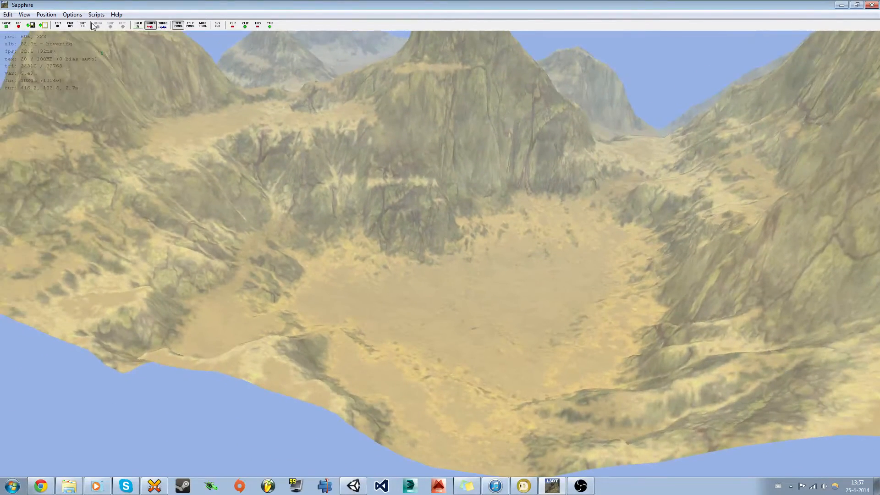
pyautogui.press('Escape')
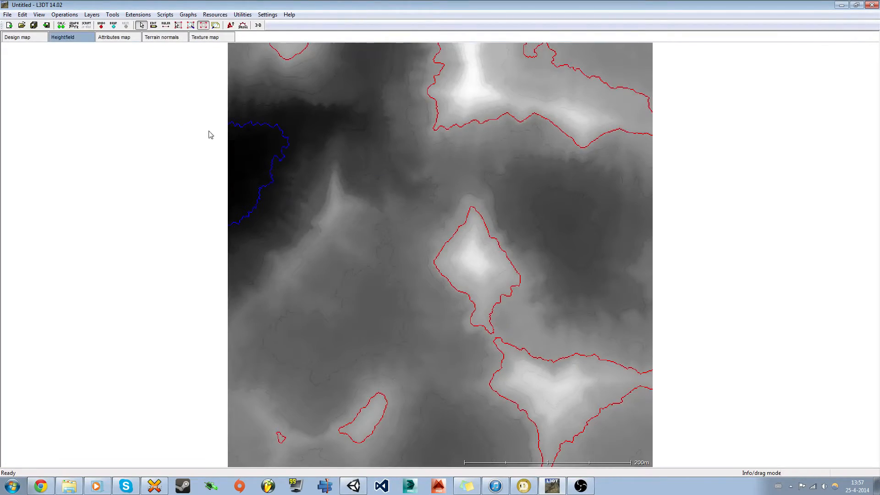
# Step: Export the Heightfield layer in RAW format as DesertHM in L3DT's documents folder
pyautogui.rightClick(70, 40)
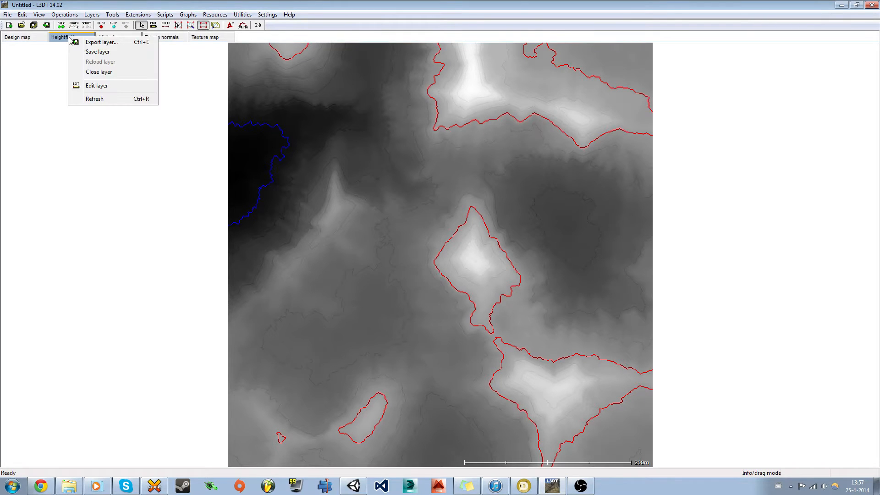
pyautogui.click(94, 42)
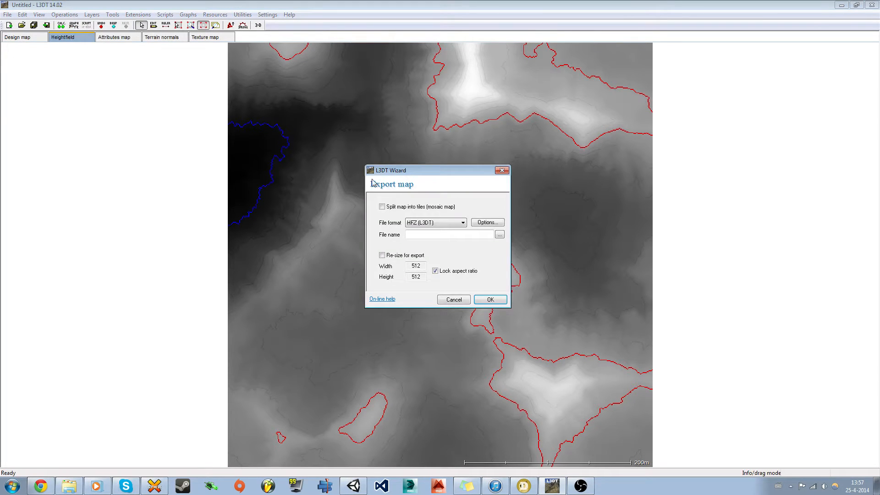
pyautogui.click(430, 224)
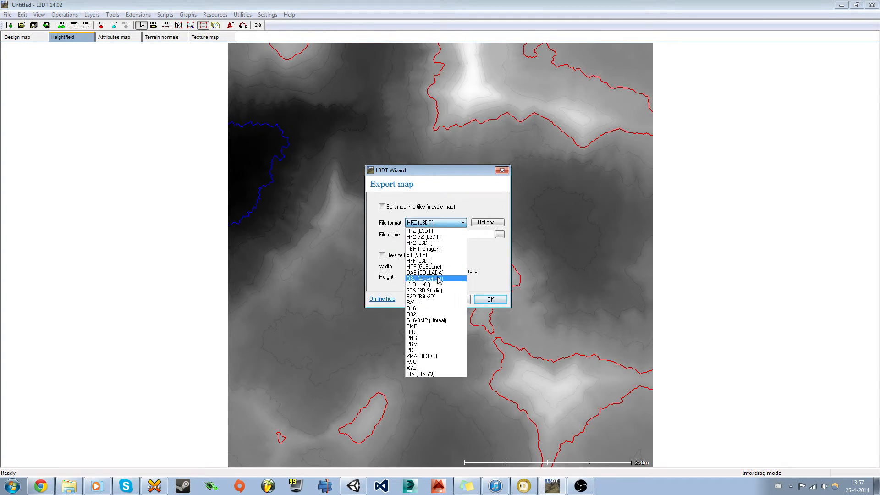
pyautogui.click(414, 302)
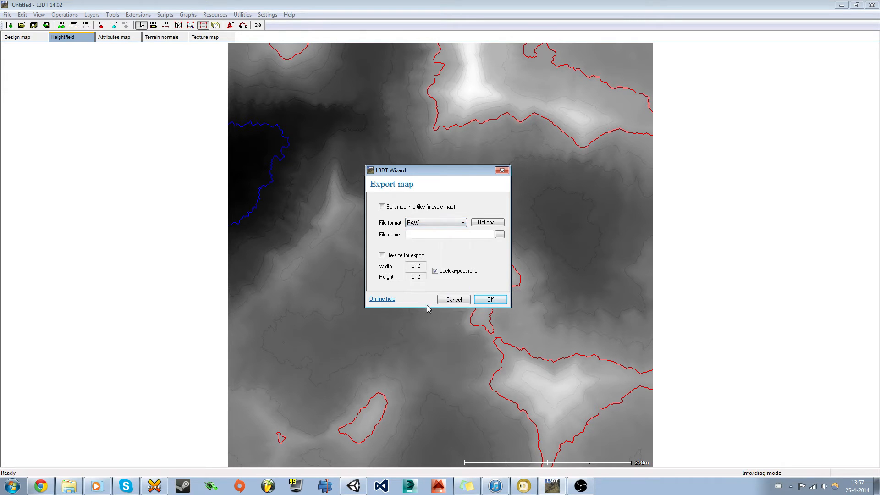
pyautogui.click(499, 235)
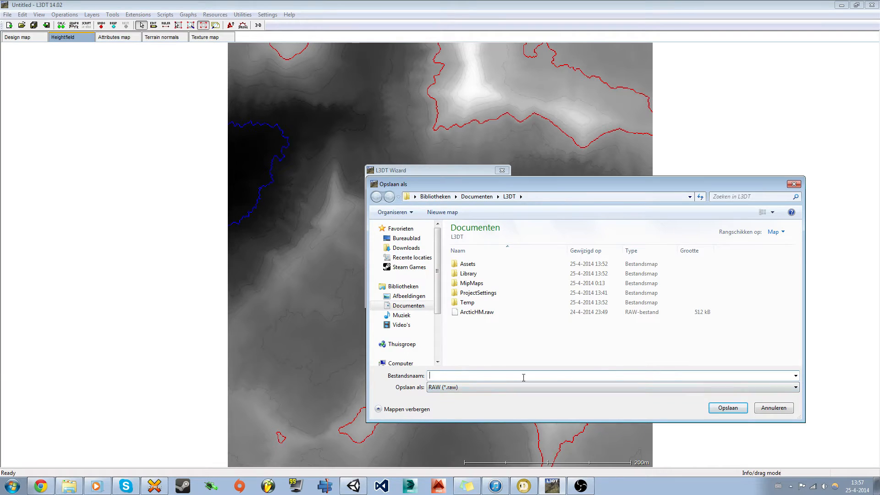
pyautogui.write('DesertHM')
pyautogui.click(727, 408)
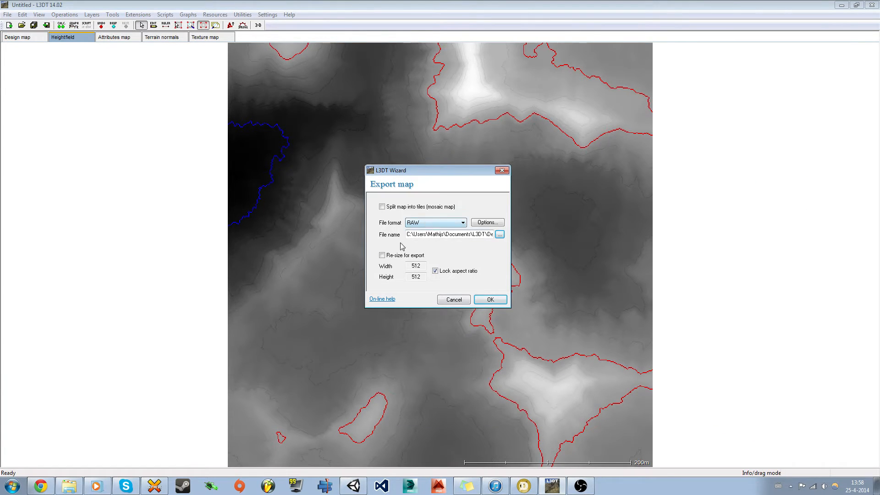
pyautogui.click(490, 300)
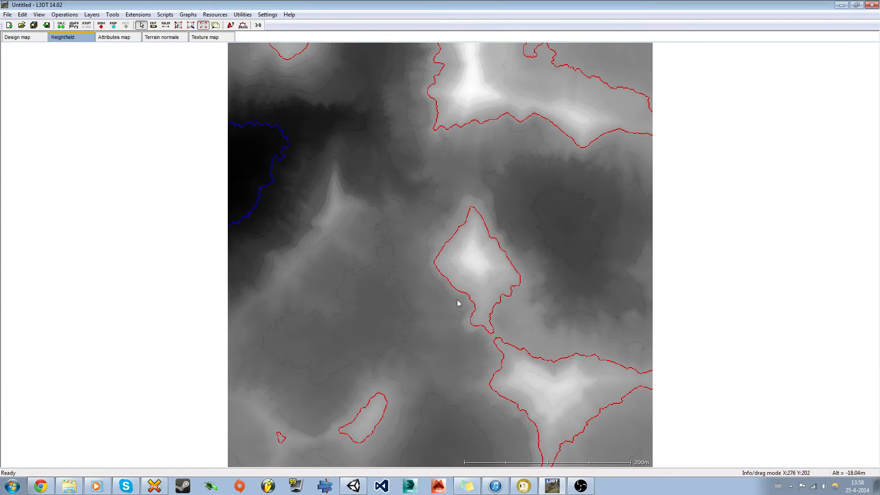
# Step: Select the Terrain and choose DesertHM.raw through Terrain Settings' Import Raw
pyautogui.click(354, 486)
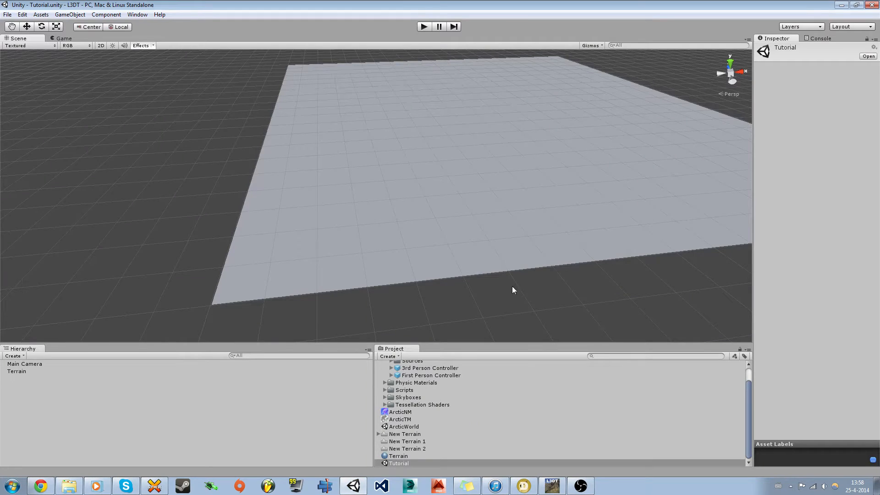
pyautogui.click(336, 221)
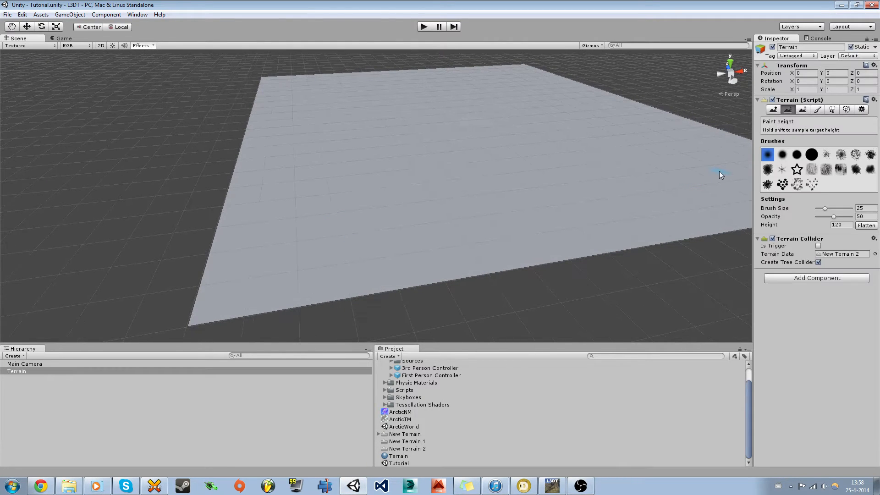
pyautogui.moveTo(466, 262); pyautogui.dragTo(482, 237, button='right')
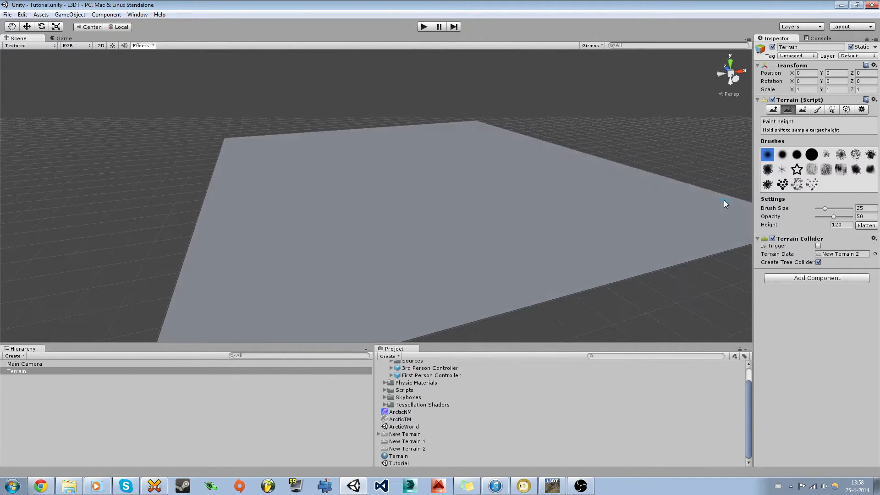
pyautogui.click(861, 110)
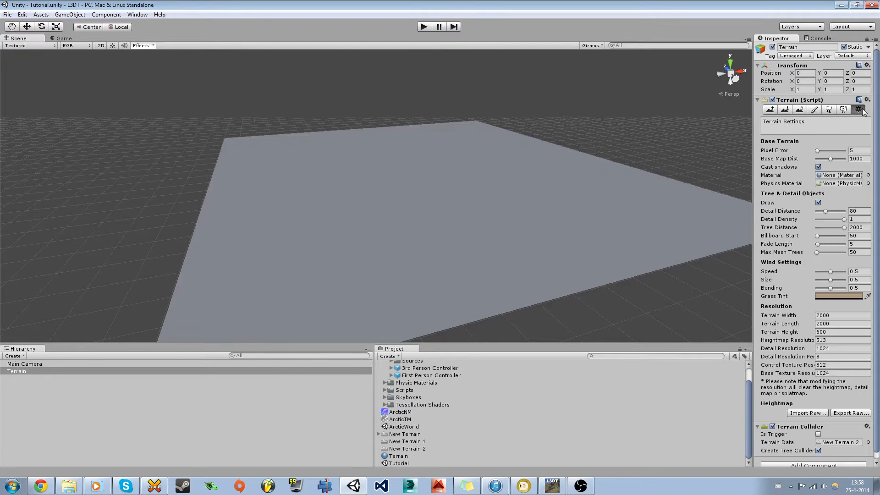
pyautogui.click(806, 413)
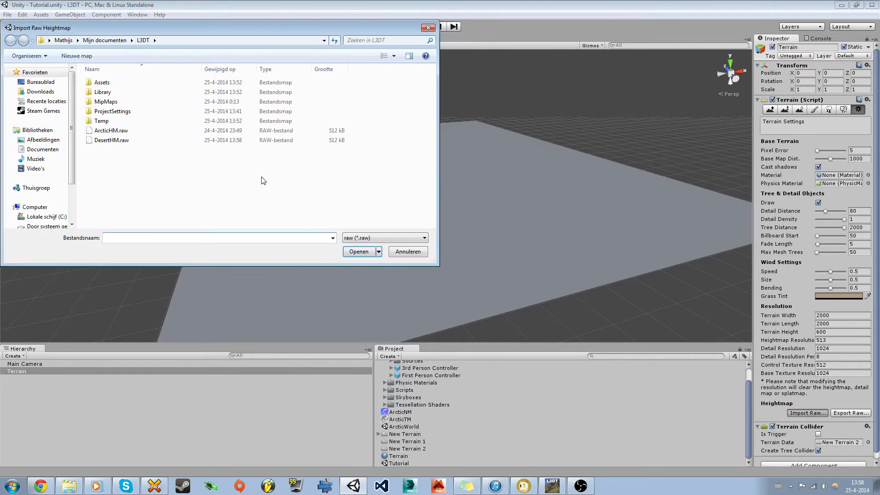
pyautogui.click(130, 140)
pyautogui.click(358, 252)
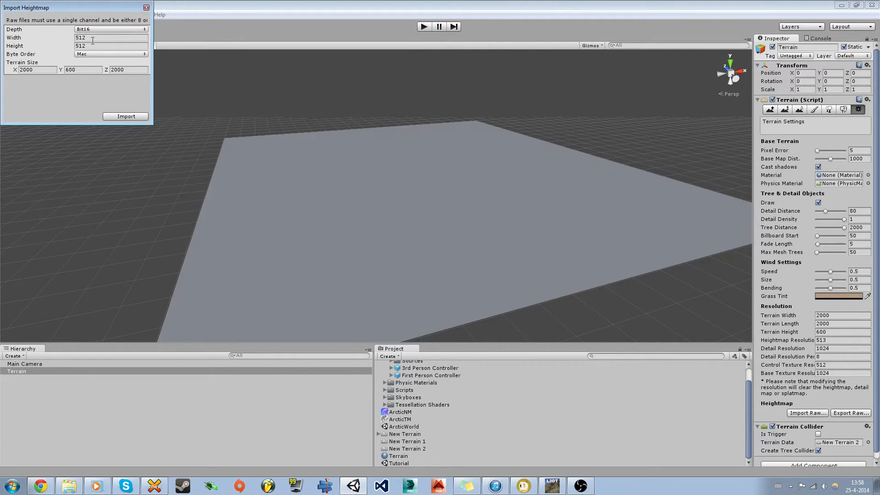
# Step: Set the heightmap import size to 512, import DesertHM, and fly around the spiky result
pyautogui.click(41, 69)
pyautogui.write('512')
pyautogui.click(132, 70)
pyautogui.write('512')
pyautogui.click(81, 69)
pyautogui.write('64')
pyautogui.click(127, 117)
pyautogui.moveTo(349, 209); pyautogui.dragTo(309, 230, button='right')
pyautogui.press('w')
pyautogui.press('s')
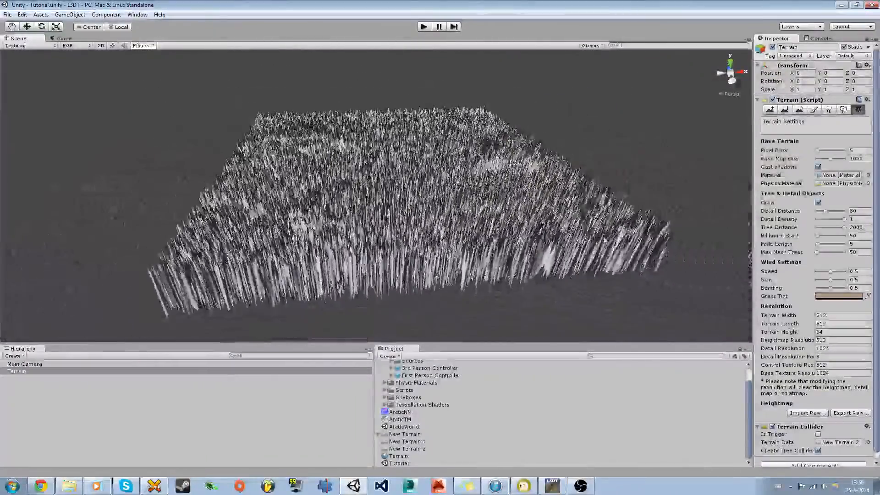
# Step: Re-import DesertHM.raw with Windows byte order, giving smooth desert hills
pyautogui.click(807, 413)
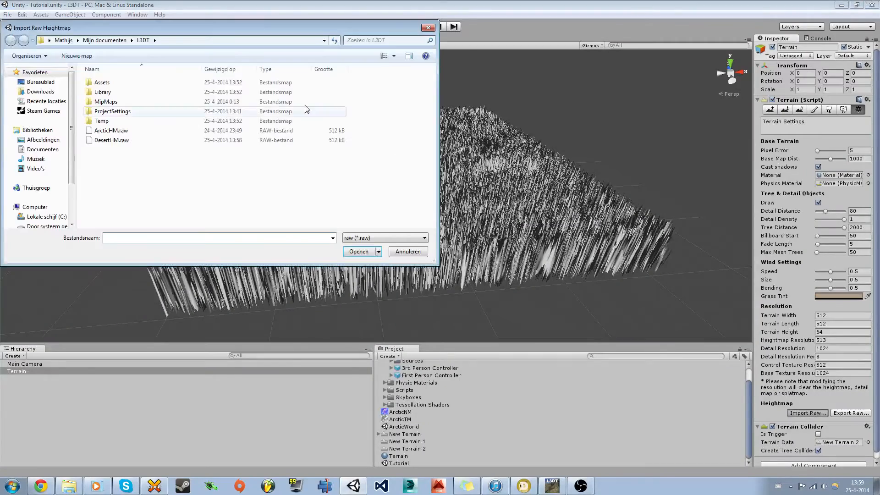
pyautogui.doubleClick(124, 142)
pyautogui.click(97, 54)
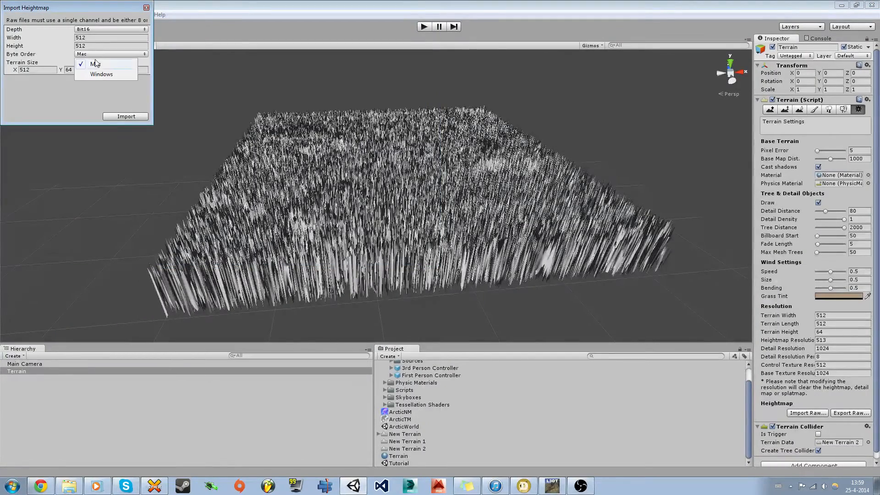
pyautogui.click(100, 76)
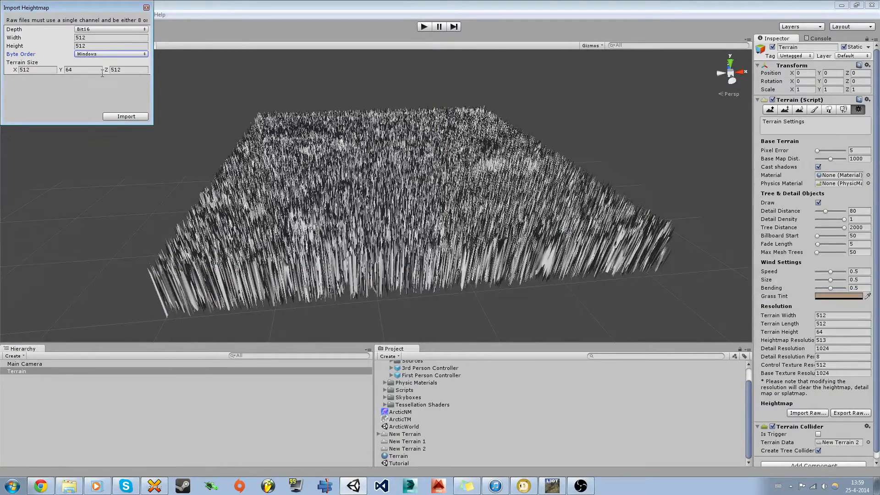
pyautogui.click(122, 118)
pyautogui.moveTo(281, 207)
pyautogui.mouseDown(button='right')
pyautogui.moveTo(252, 235)
pyautogui.moveTo(257, 240)
pyautogui.moveTo(379, 245)
pyautogui.moveTo(523, 229)
pyautogui.moveTo(506, 229)
pyautogui.mouseUp(button='right')
# Step: Fly the Scene camera back to view the whole 512 x 512 desert terrain, then switch to L3DT
pyautogui.hotkey('shift', 'w')
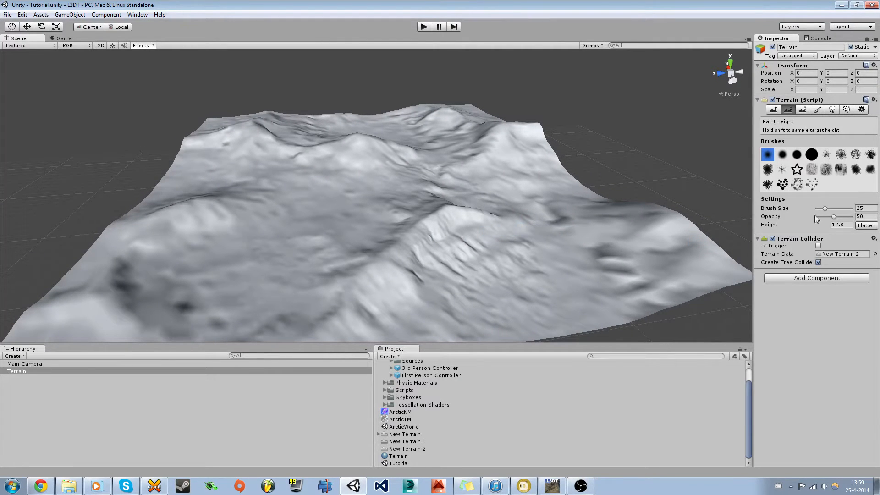
pyautogui.click(864, 111)
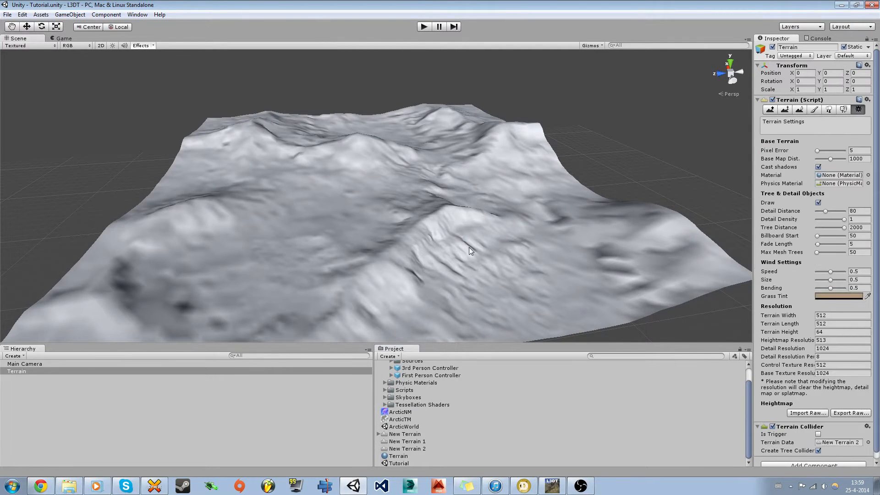
pyautogui.moveTo(469, 246); pyautogui.dragTo(462, 208, button='right')
pyautogui.press('s')
pyautogui.moveTo(462, 207); pyautogui.dragTo(462, 208, button='right')
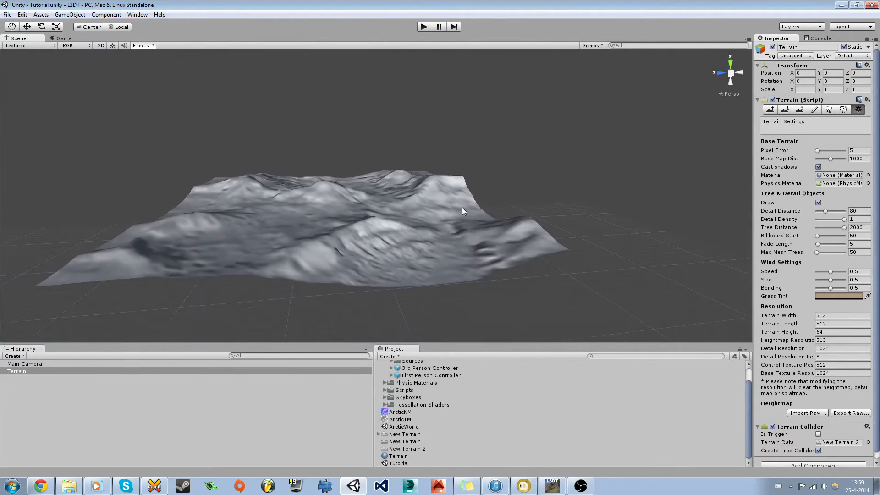
pyautogui.click(552, 486)
# Step: Fly over the sand-textured desert in L3DT's Sapphire 3D viewer, then return to Unity
pyautogui.click(258, 26)
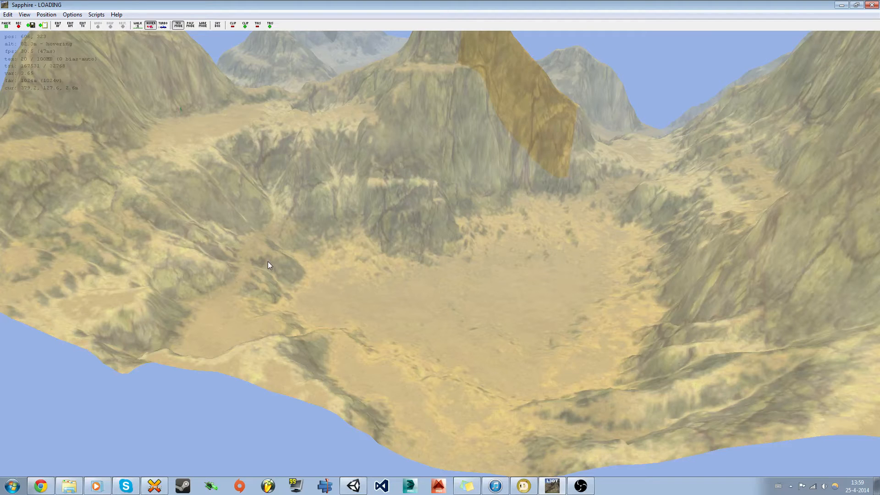
pyautogui.moveTo(267, 262); pyautogui.dragTo(316, 239)
pyautogui.press('s')
pyautogui.press('a')
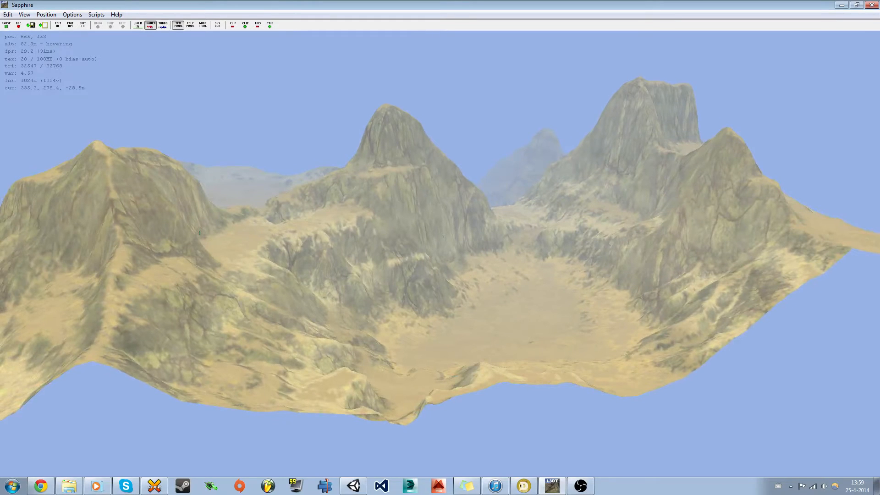
pyautogui.click(353, 485)
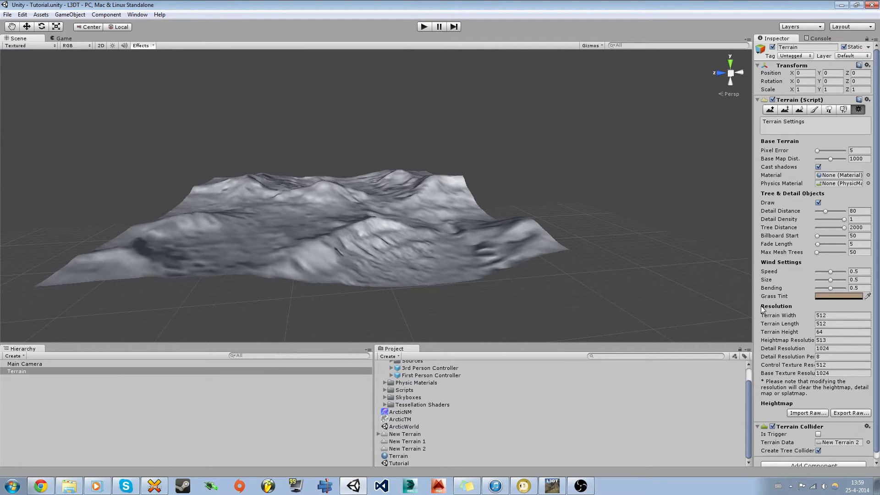
# Step: Set Terrain Height to 128 and fly over the raised terrain
pyautogui.click(830, 331)
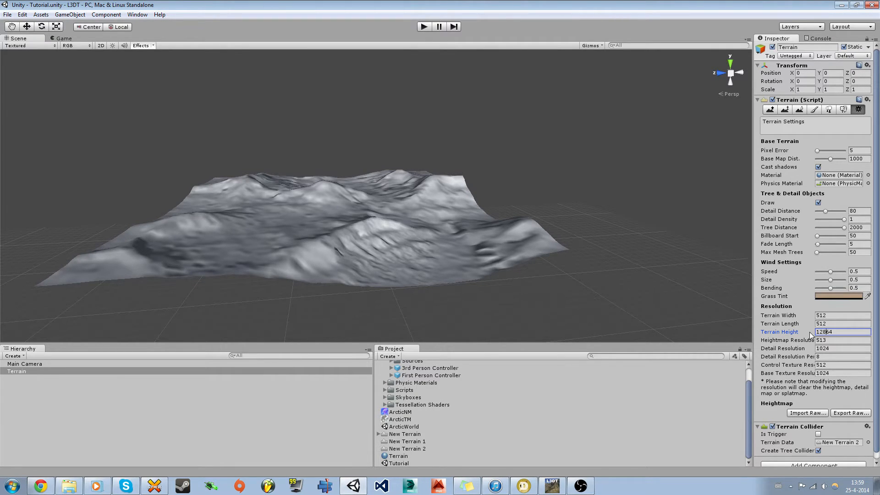
pyautogui.press('Return')
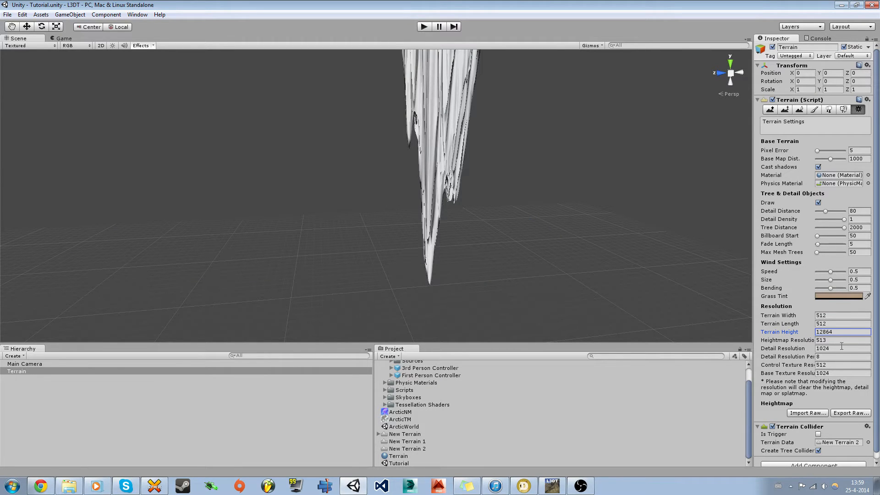
pyautogui.click(841, 333)
pyautogui.write('1')
pyautogui.press('Return')
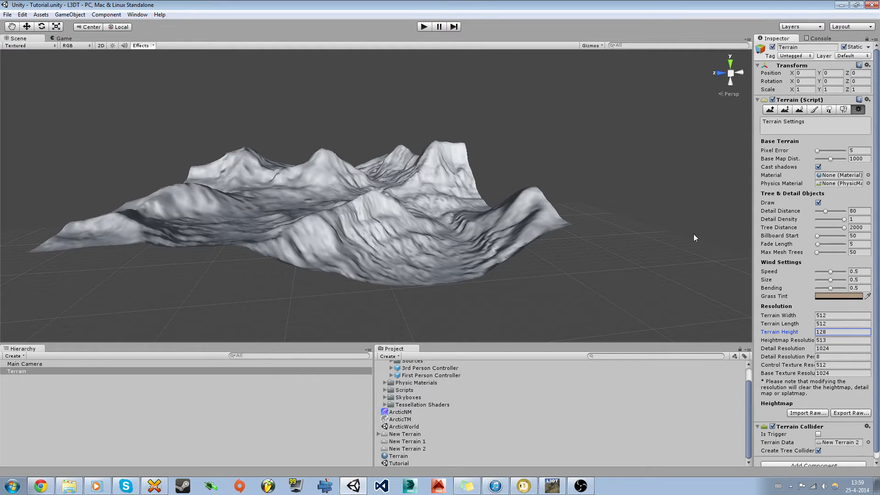
pyautogui.moveTo(345, 267)
pyautogui.mouseDown(button='right')
pyautogui.moveTo(331, 248)
pyautogui.moveTo(484, 273)
pyautogui.moveTo(590, 260)
pyautogui.moveTo(453, 276)
pyautogui.mouseUp(button='right')
pyautogui.press('w')
pyautogui.hotkey('shift', 'w')
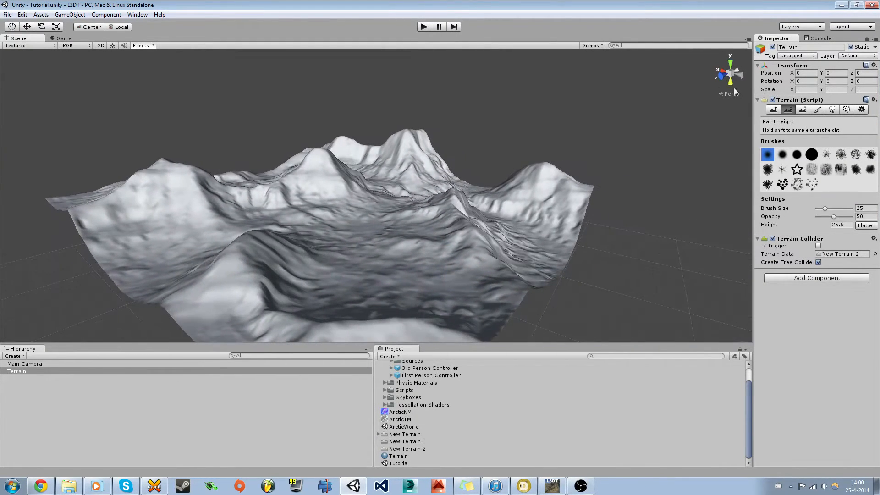
# Step: Increase Terrain Height to 256 and orbit around the taller mountains
pyautogui.click(861, 109)
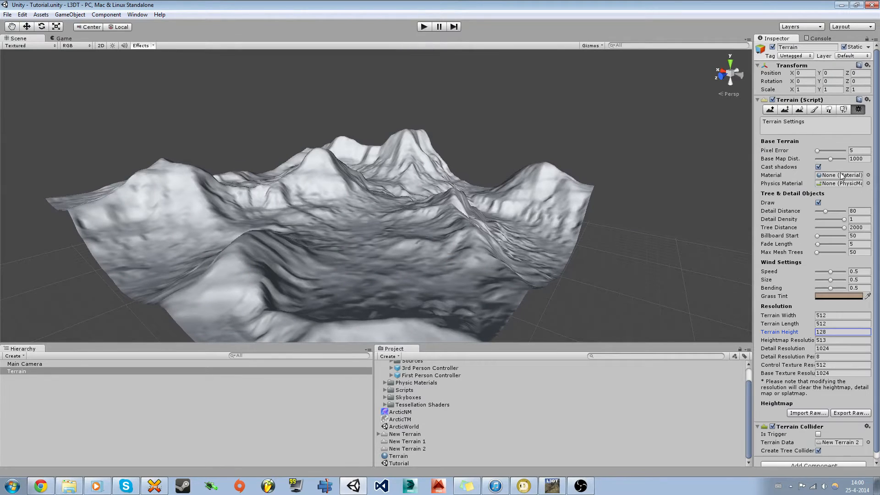
pyautogui.click(831, 331)
pyautogui.write('256')
pyautogui.press('Return')
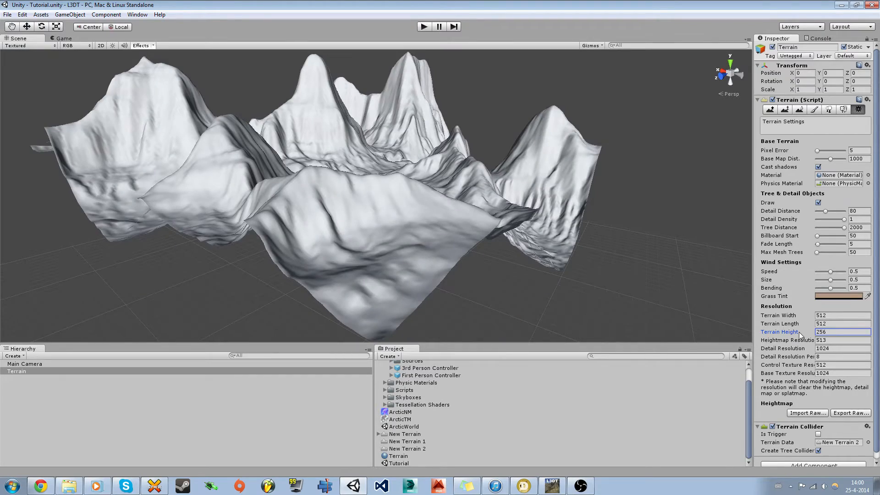
pyautogui.keyDown('alt'); pyautogui.moveTo(539, 221); pyautogui.dragTo(340, 211); pyautogui.keyUp('alt')
pyautogui.press('a')
pyautogui.moveTo(340, 211); pyautogui.dragTo(354, 206, button='right')
pyautogui.hotkey('shift', 'w')
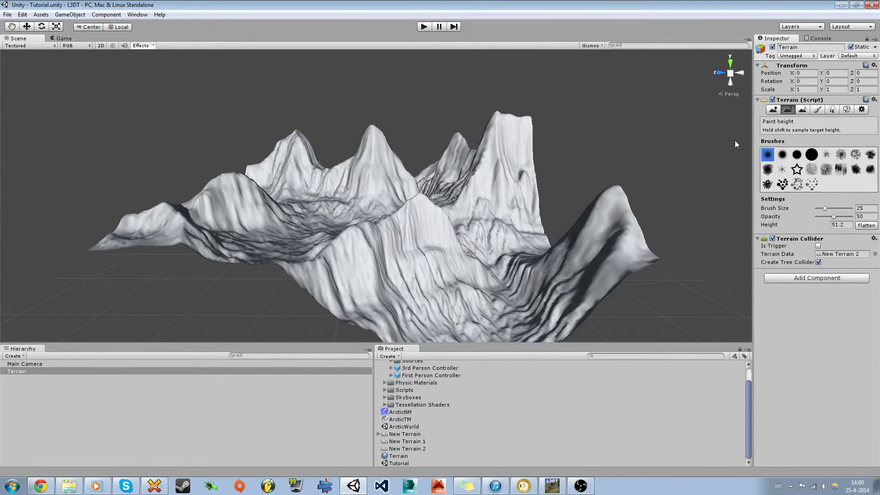
# Step: Settle on a Terrain Height of 192 and look over the resulting peaks
pyautogui.click(862, 109)
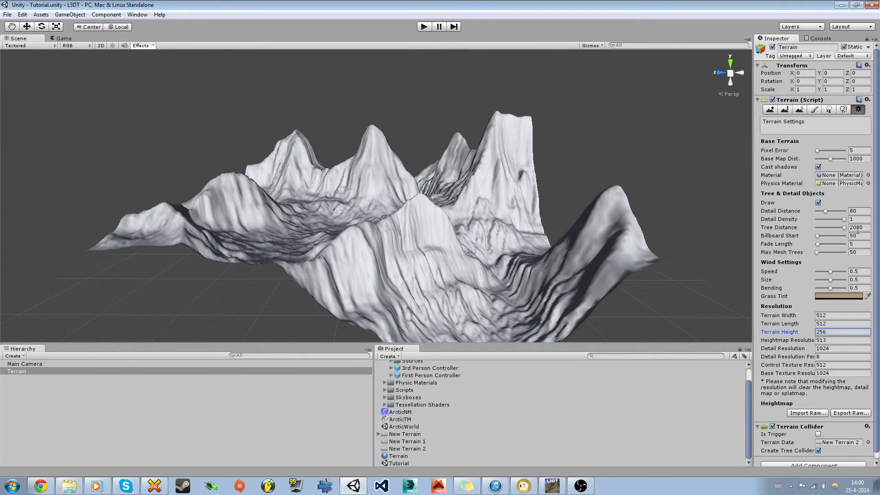
pyautogui.moveTo(831, 333); pyautogui.dragTo(802, 337)
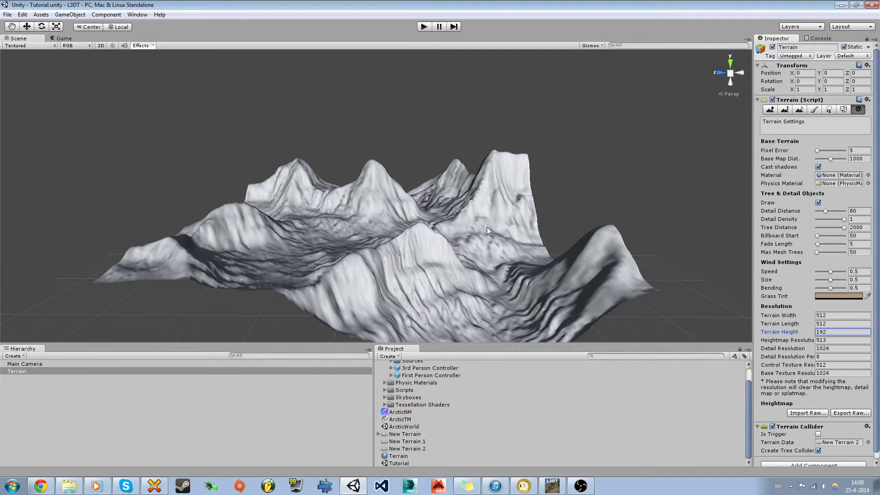
pyautogui.keyDown('alt'); pyautogui.moveTo(356, 285); pyautogui.dragTo(466, 281); pyautogui.keyUp('alt')
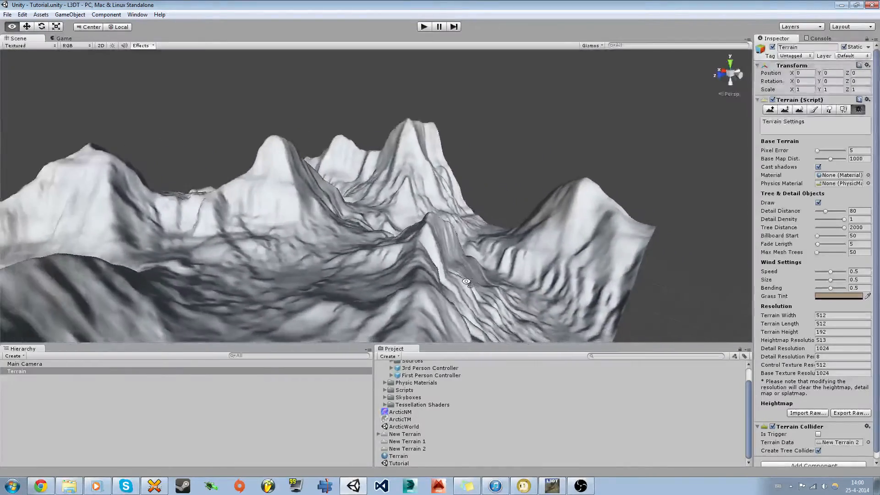
pyautogui.moveTo(466, 281)
pyautogui.mouseDown(button='right')
pyautogui.moveTo(535, 288)
pyautogui.moveTo(472, 293)
pyautogui.mouseUp(button='right')
pyautogui.hotkey('shift', 'w')
pyautogui.press('d')
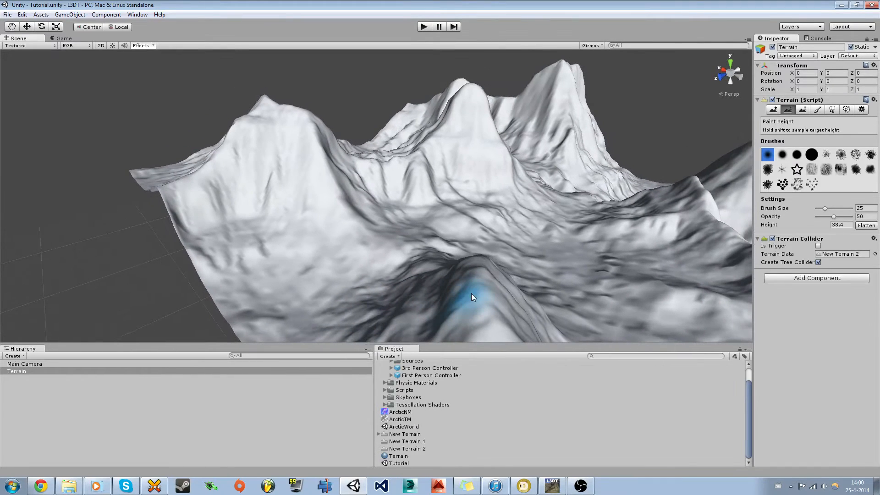
pyautogui.keyDown('alt'); pyautogui.moveTo(466, 295); pyautogui.dragTo(365, 266); pyautogui.keyUp('alt')
pyautogui.moveTo(365, 265); pyautogui.dragTo(365, 267, button='right')
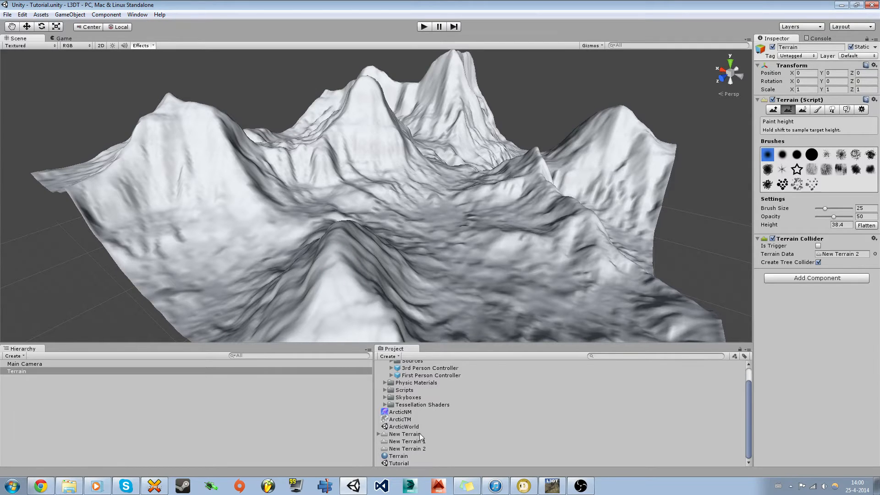
# Step: Save the Tutorial scene via File > Save Scene
pyautogui.click(395, 463)
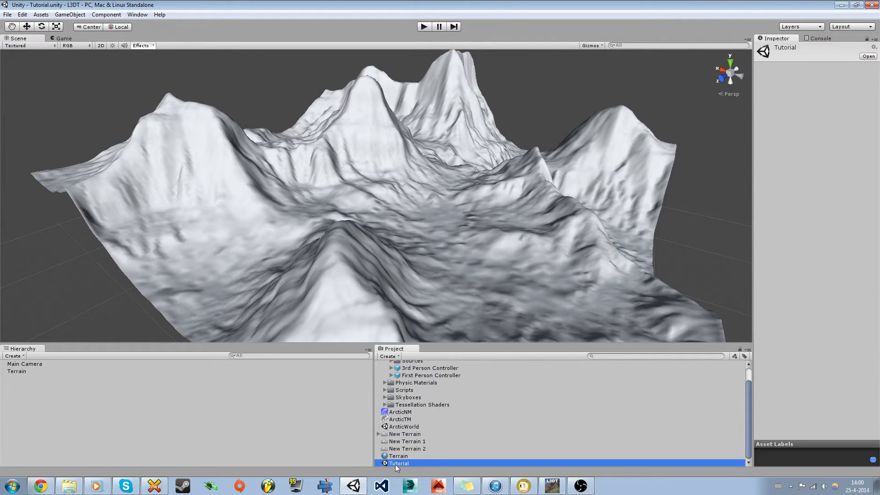
pyautogui.rightClick(395, 464)
pyautogui.click(5, 15)
pyautogui.click(8, 14)
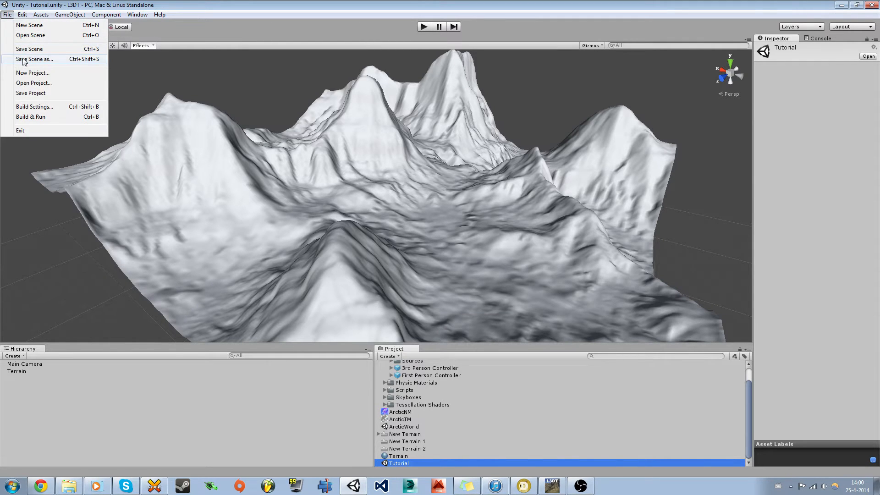
pyautogui.click(22, 51)
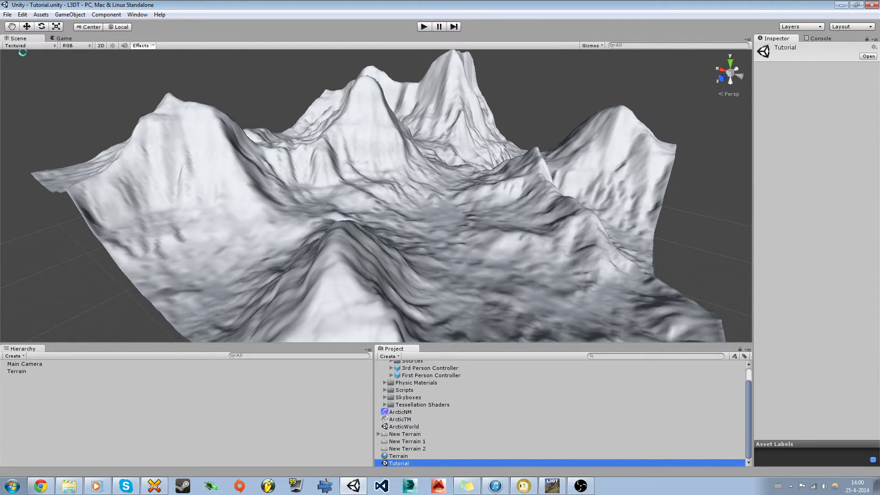
# Step: Open the ArcticWorld scene and fly around its snowy mountains
pyautogui.doubleClick(400, 426)
pyautogui.keyDown('alt'); pyautogui.moveTo(282, 222); pyautogui.dragTo(275, 225); pyautogui.keyUp('alt')
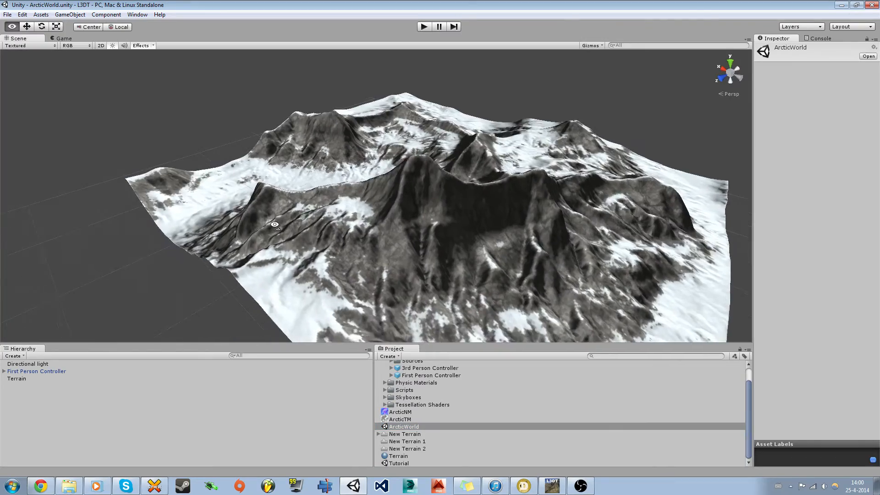
pyautogui.press('w')
pyautogui.press('a')
pyautogui.moveTo(275, 225); pyautogui.dragTo(626, 238, button='right')
pyautogui.press('s')
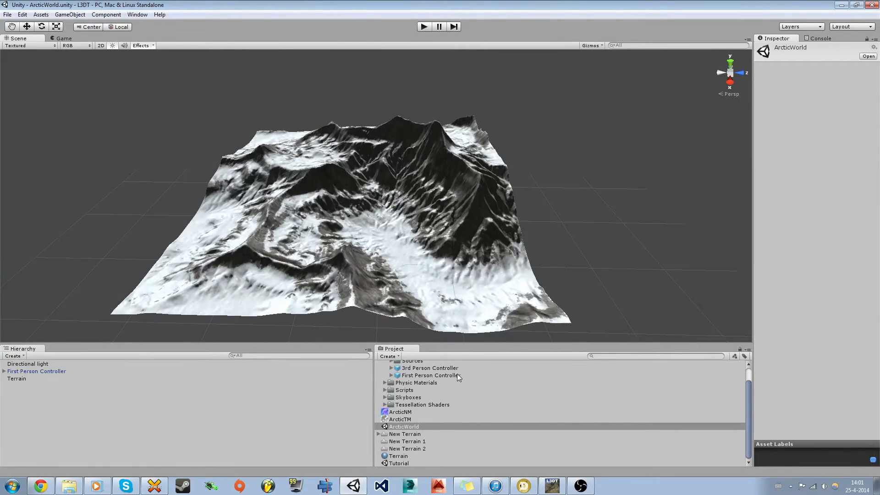
# Step: Reopen the Tutorial scene and fly toward the desert terrain
pyautogui.doubleClick(397, 463)
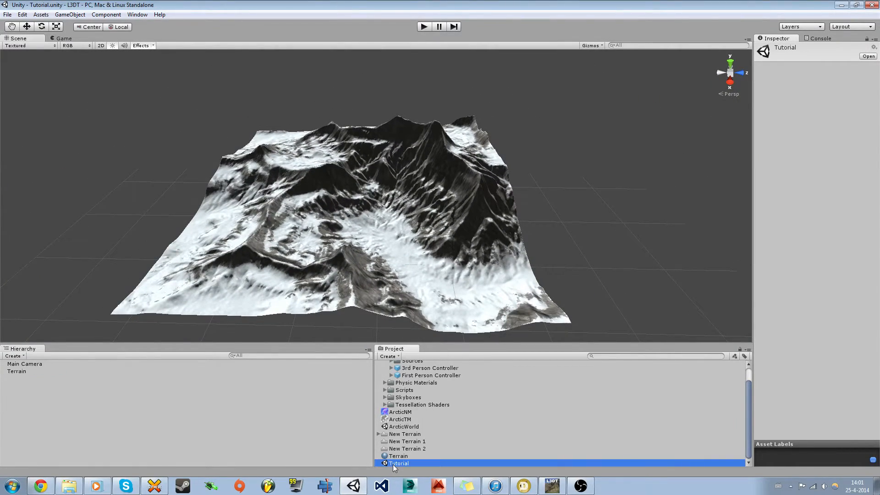
pyautogui.moveTo(369, 304); pyautogui.dragTo(340, 294, button='right')
pyautogui.press('w')
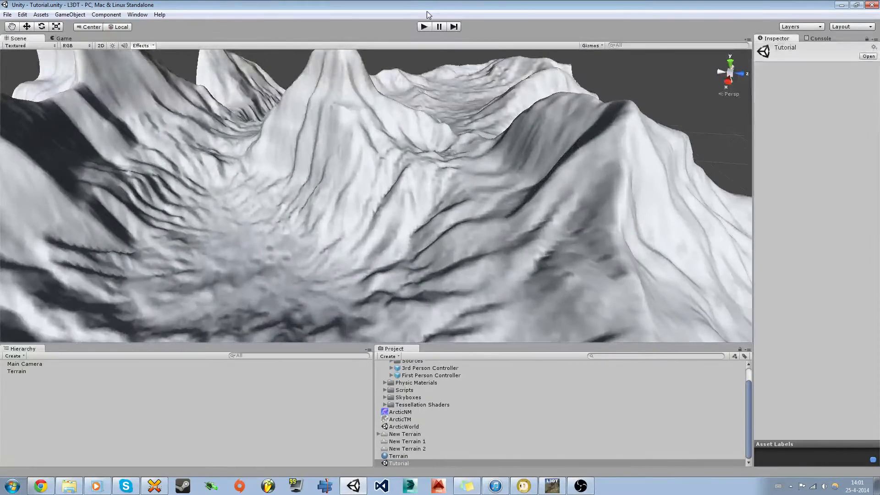
# Step: Briefly run the scene in play mode, then stop it
pyautogui.click(422, 27)
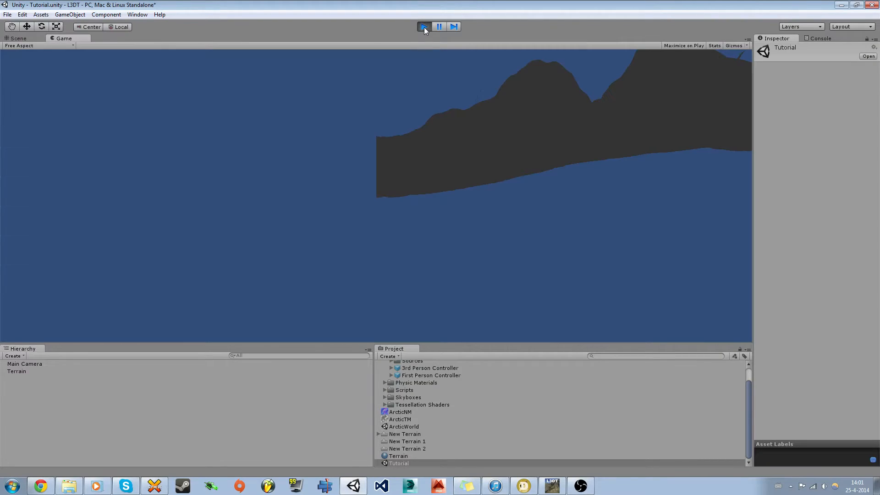
pyautogui.click(424, 26)
pyautogui.moveTo(353, 229); pyautogui.dragTo(566, 248, button='right')
# Step: Add a Directional Light to shade the terrain slopes, then bring L3DT forward
pyautogui.click(14, 356)
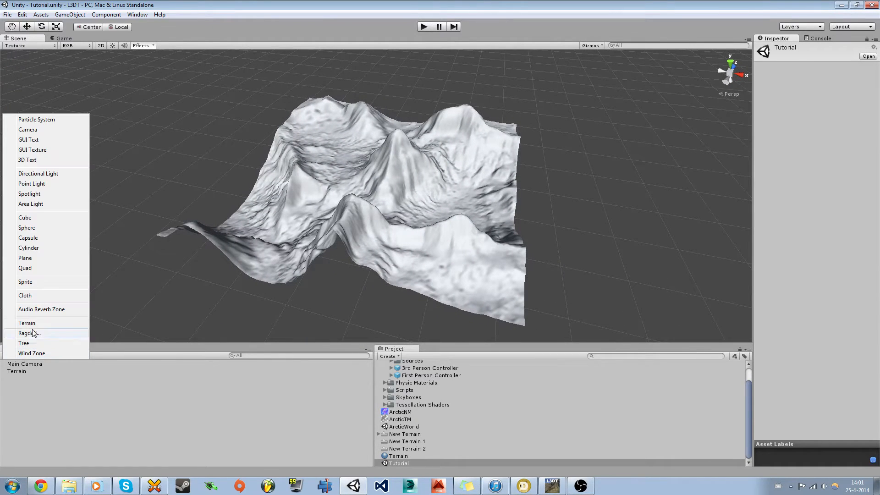
pyautogui.click(40, 176)
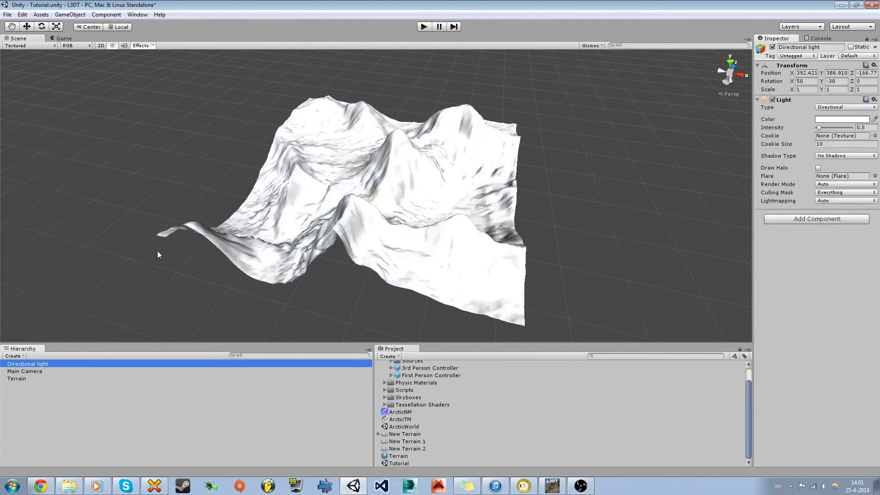
pyautogui.moveTo(224, 250)
pyautogui.mouseDown(button='right')
pyautogui.moveTo(376, 245)
pyautogui.moveTo(365, 220)
pyautogui.moveTo(252, 241)
pyautogui.moveTo(195, 242)
pyautogui.moveTo(193, 232)
pyautogui.moveTo(558, 238)
pyautogui.moveTo(487, 238)
pyautogui.moveTo(468, 163)
pyautogui.moveTo(461, 196)
pyautogui.moveTo(422, 225)
pyautogui.moveTo(399, 289)
pyautogui.moveTo(448, 188)
pyautogui.moveTo(446, 147)
pyautogui.moveTo(450, 272)
pyautogui.moveTo(397, 275)
pyautogui.mouseUp(button='right')
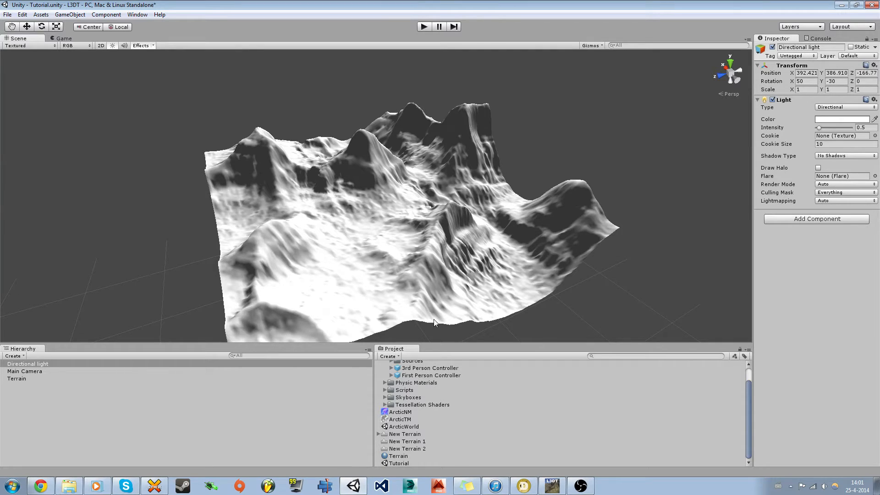
pyautogui.click(549, 484)
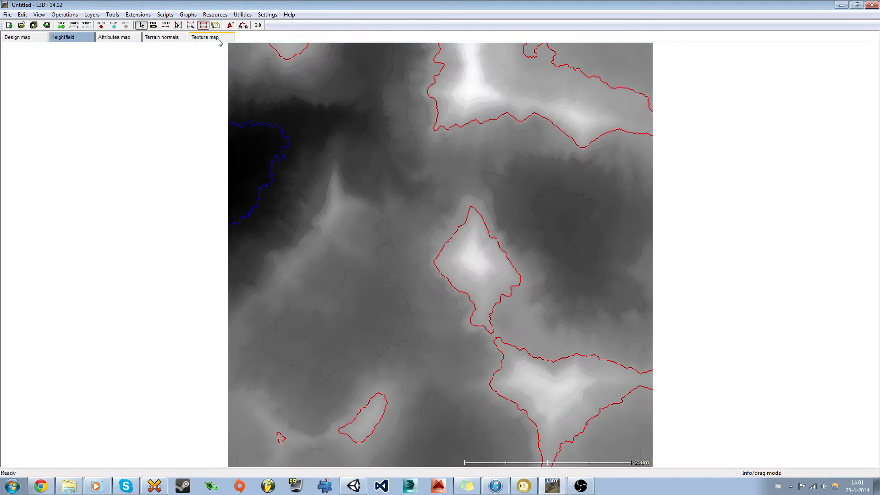
# Step: Export the texture map as 2048 x 2048 DesertTM.png into Unity's Assets folder, then switch to Unity
pyautogui.click(214, 39)
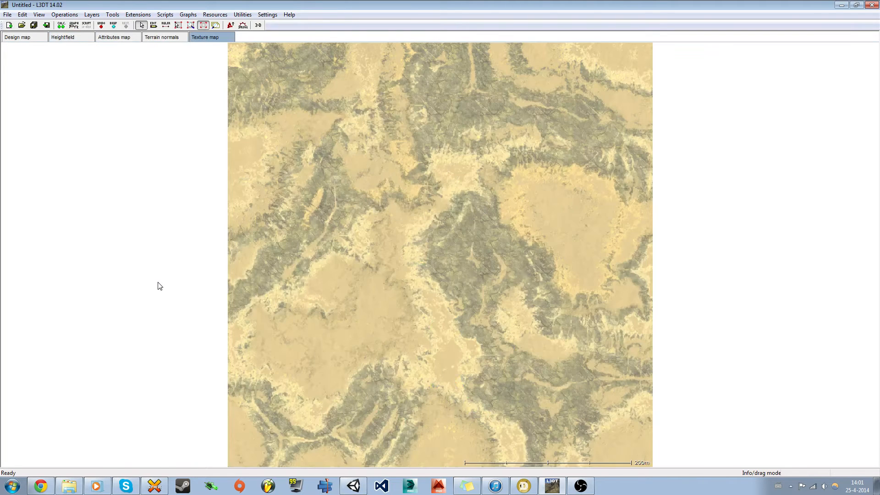
pyautogui.rightClick(347, 238)
pyautogui.click(204, 39)
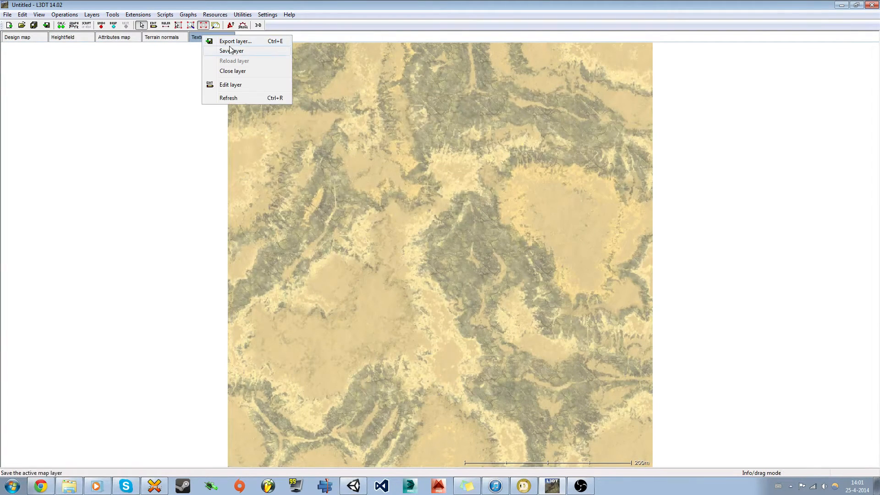
pyautogui.click(215, 48)
pyautogui.click(451, 223)
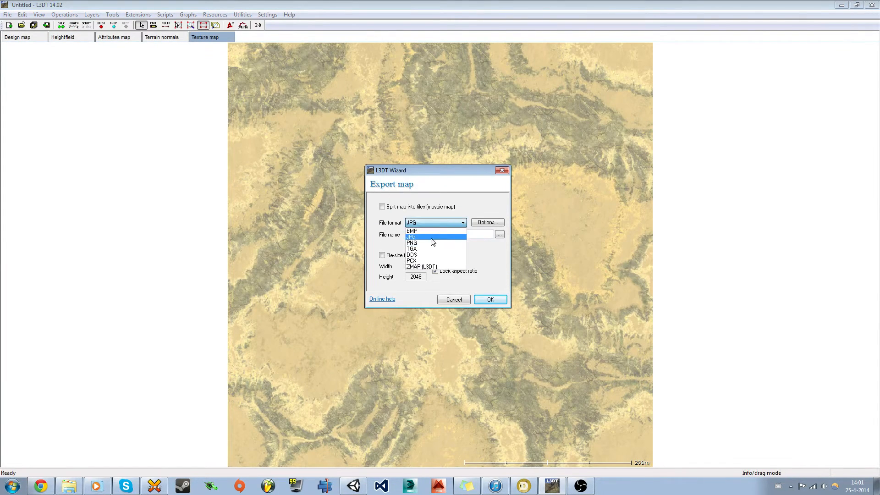
pyautogui.click(454, 243)
pyautogui.click(500, 235)
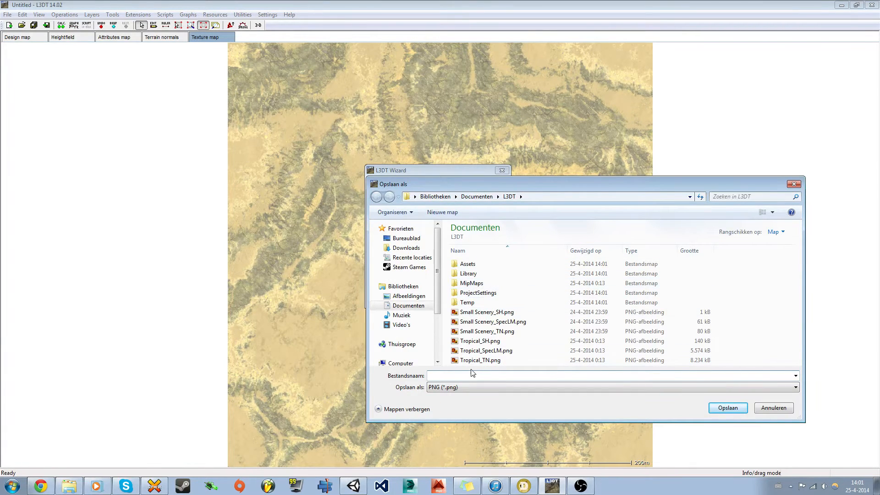
pyautogui.doubleClick(469, 264)
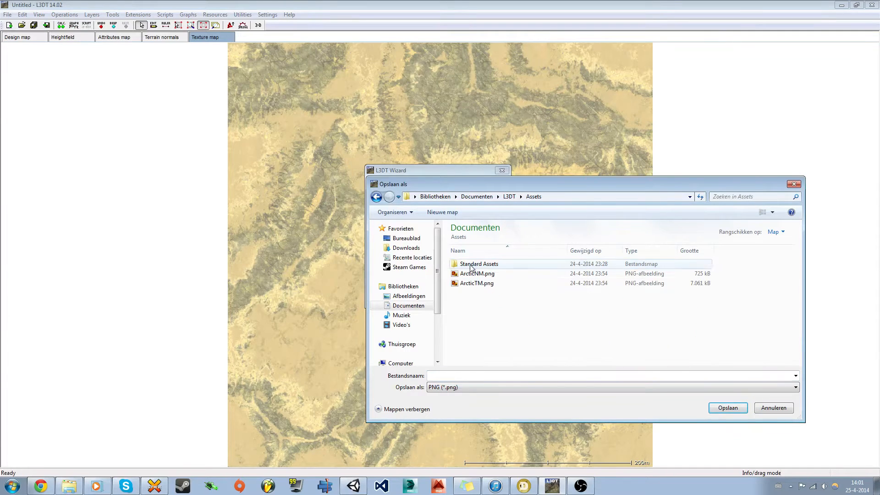
pyautogui.click(478, 374)
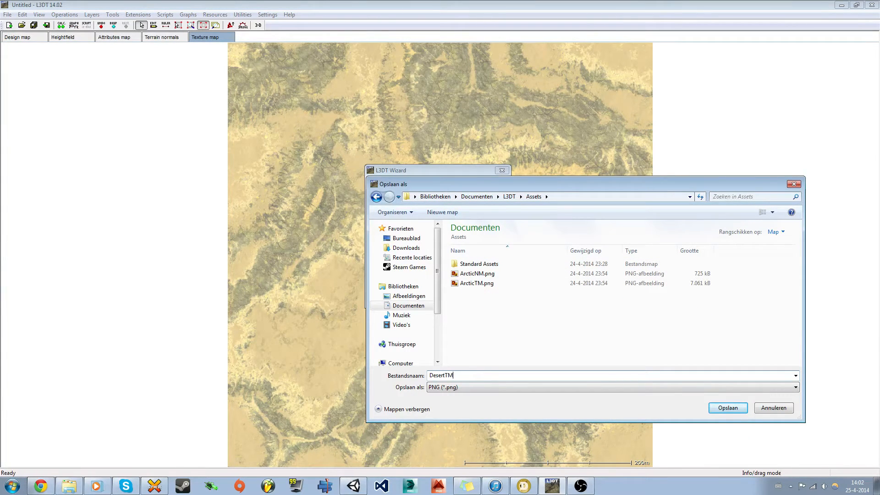
pyautogui.click(726, 407)
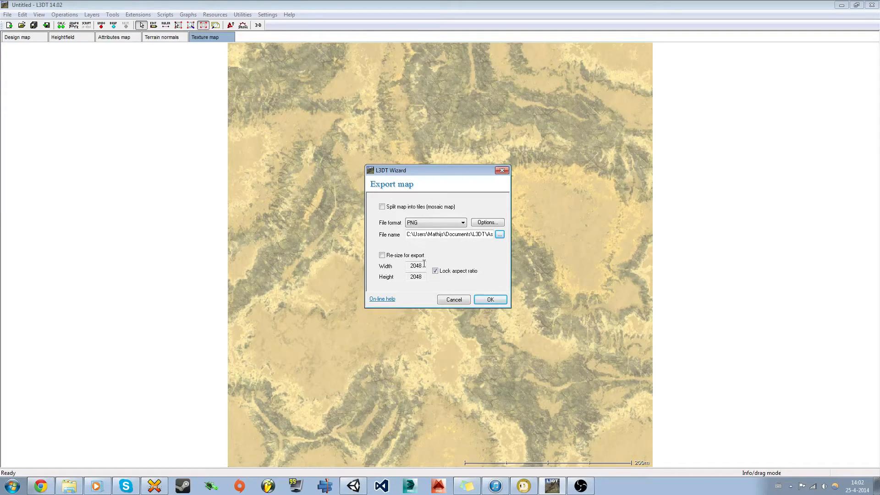
pyautogui.click(492, 300)
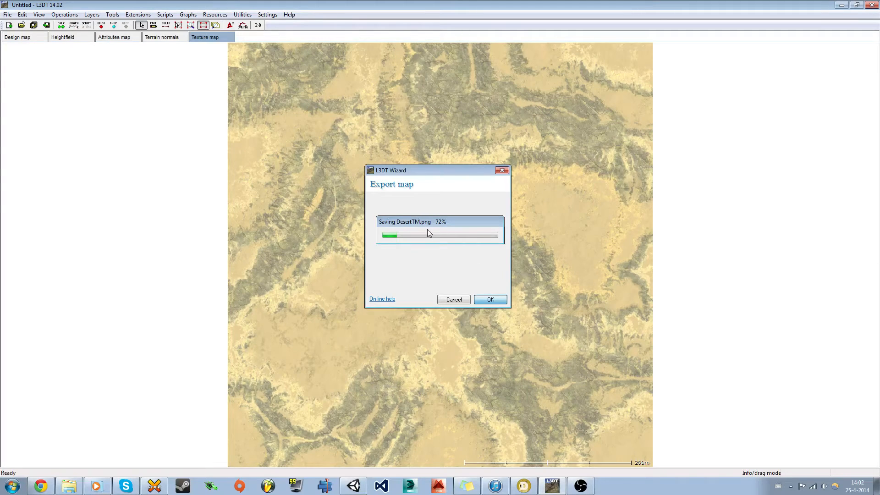
pyautogui.click(353, 487)
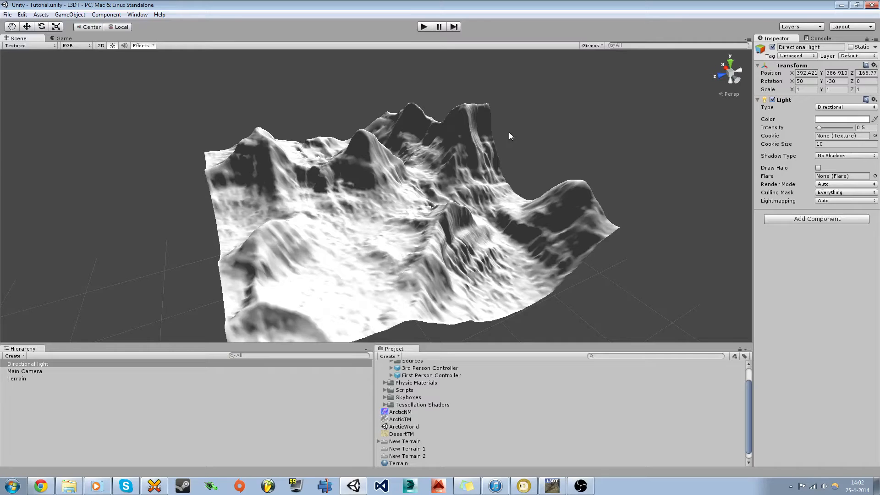
# Step: Add the DesertTM image as the terrain's first paint texture
pyautogui.click(408, 434)
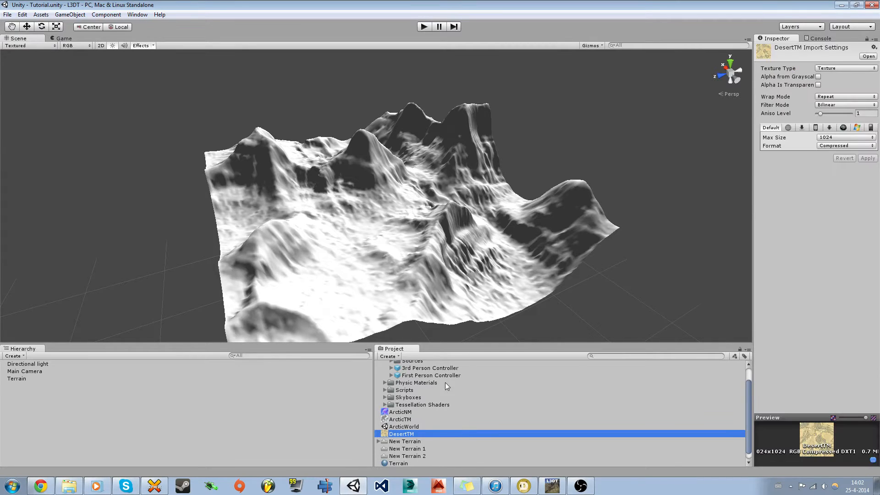
pyautogui.click(385, 252)
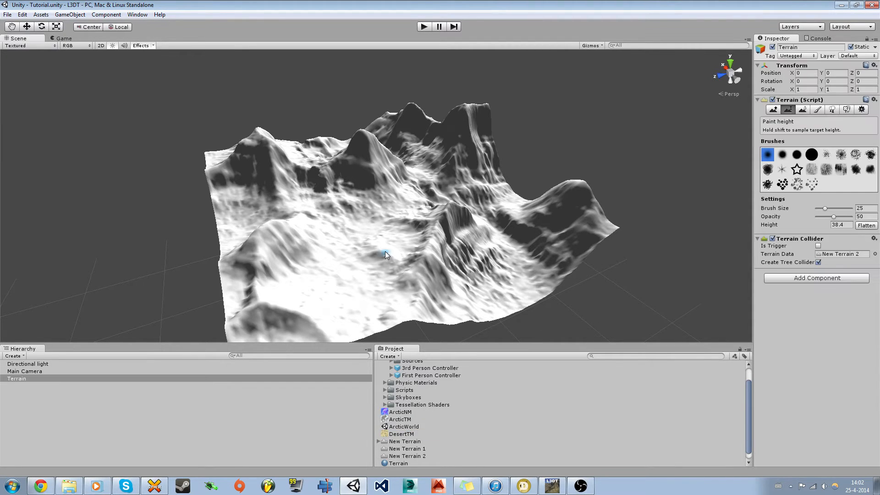
pyautogui.click(818, 110)
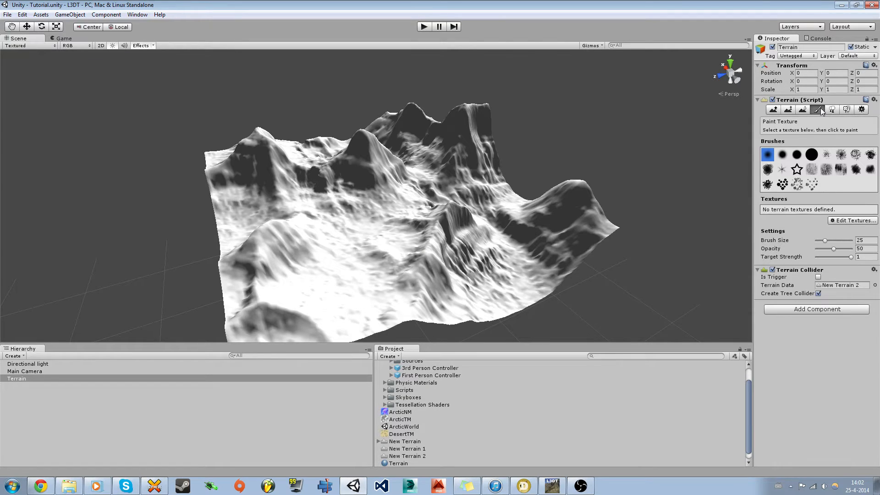
pyautogui.click(839, 221)
pyautogui.click(842, 228)
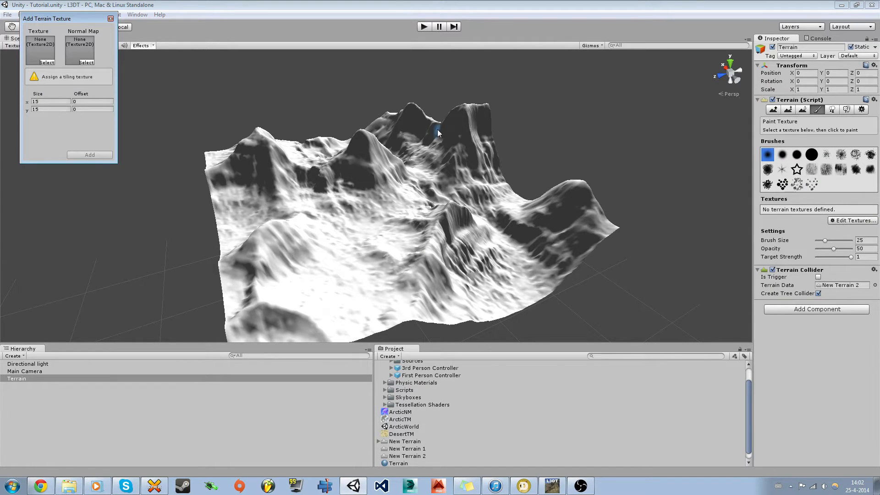
pyautogui.click(46, 62)
pyautogui.moveTo(92, 49); pyautogui.dragTo(92, 65)
pyautogui.click(71, 88)
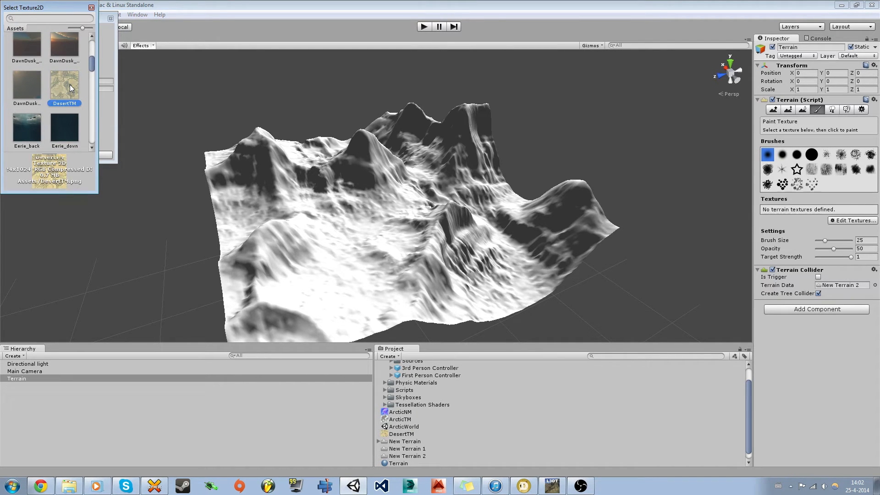
pyautogui.doubleClick(71, 88)
pyautogui.click(89, 155)
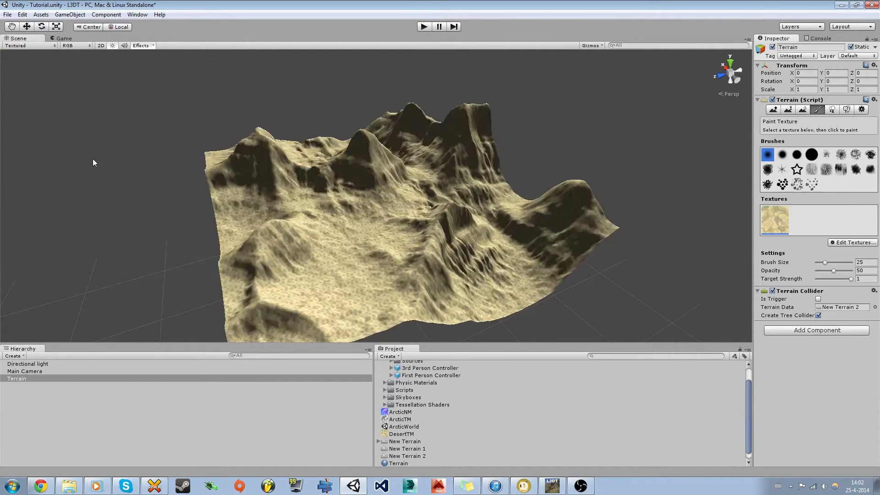
# Step: Fly around the Scene view to inspect the sand-textured ridges
pyautogui.keyDown('alt'); pyautogui.moveTo(366, 220); pyautogui.dragTo(385, 224); pyautogui.keyUp('alt')
pyautogui.moveTo(385, 223)
pyautogui.mouseDown(button='right')
pyautogui.moveTo(375, 249)
pyautogui.moveTo(347, 273)
pyautogui.moveTo(357, 279)
pyautogui.moveTo(330, 288)
pyautogui.moveTo(316, 169)
pyautogui.moveTo(330, 258)
pyautogui.mouseUp(button='right')
pyautogui.press('w')
pyautogui.press('s')
pyautogui.press('s')
pyautogui.press('s')
pyautogui.scroll(-10, 330, 258)
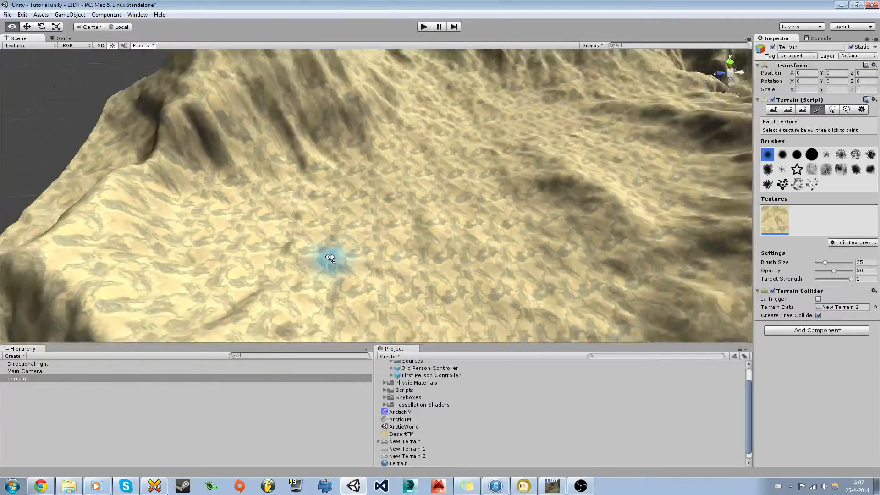
pyautogui.hotkey('shift', 's')
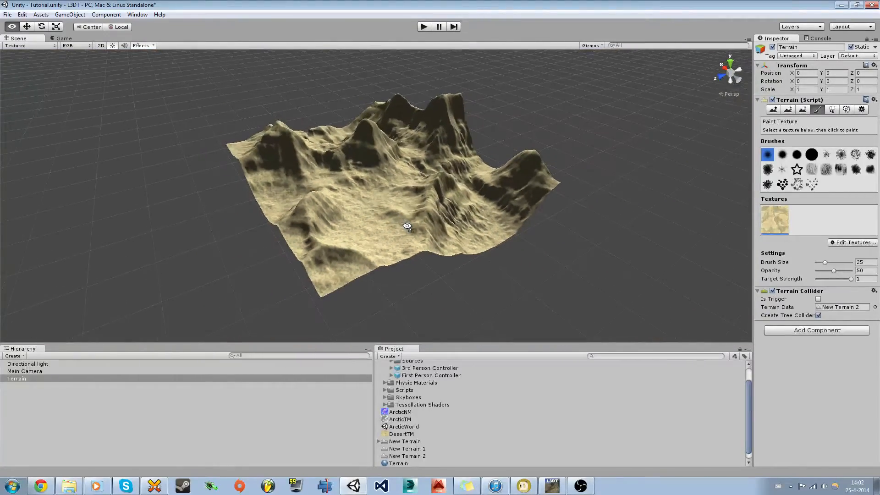
pyautogui.hotkey('shift', 'w')
pyautogui.moveTo(408, 226)
pyautogui.mouseDown(button='right')
pyautogui.moveTo(387, 266)
pyautogui.moveTo(356, 273)
pyautogui.mouseUp(button='right')
pyautogui.press('w')
pyautogui.click(817, 110)
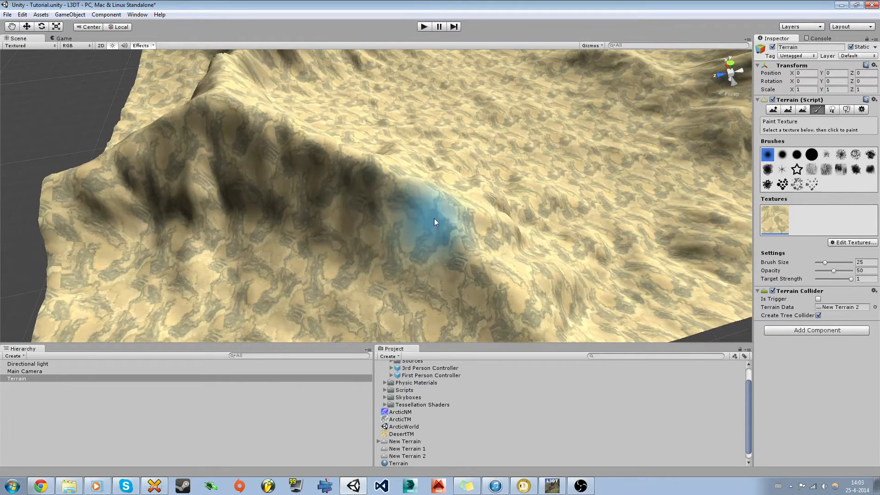
pyautogui.click(837, 244)
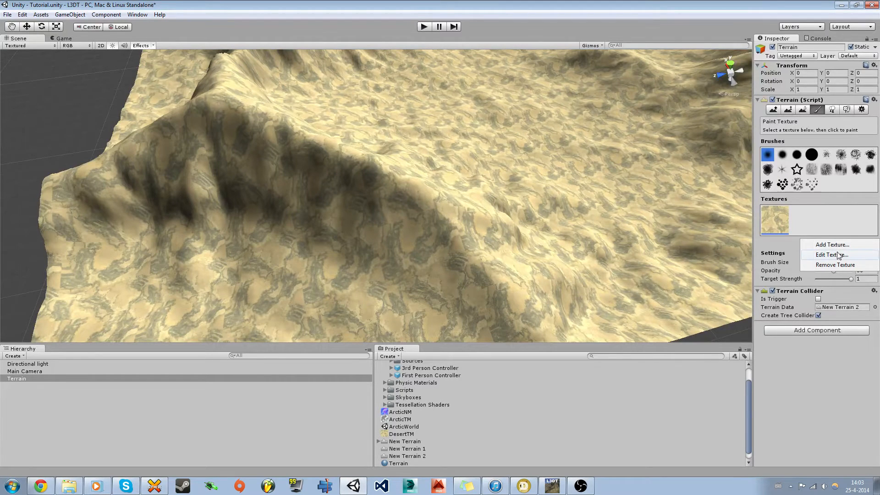
# Step: Set the DesertTM texture's tile size x and y to 512
pyautogui.click(838, 255)
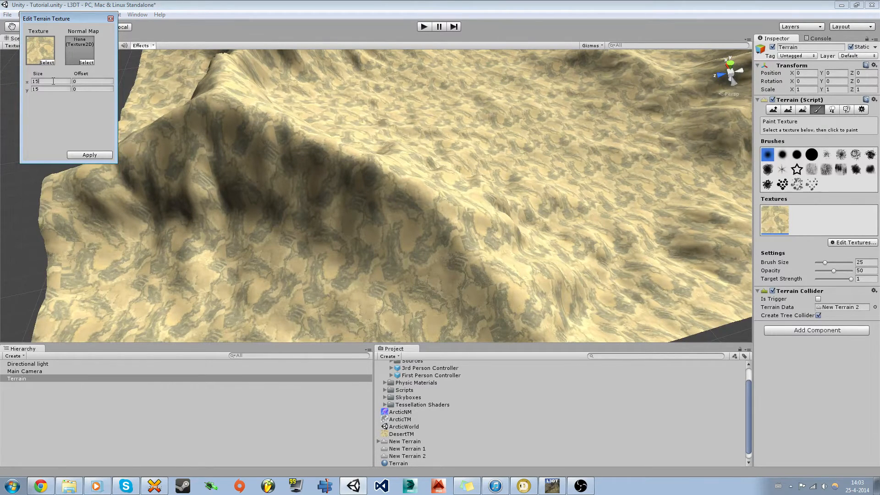
pyautogui.moveTo(53, 81); pyautogui.dragTo(33, 81)
pyautogui.write('512')
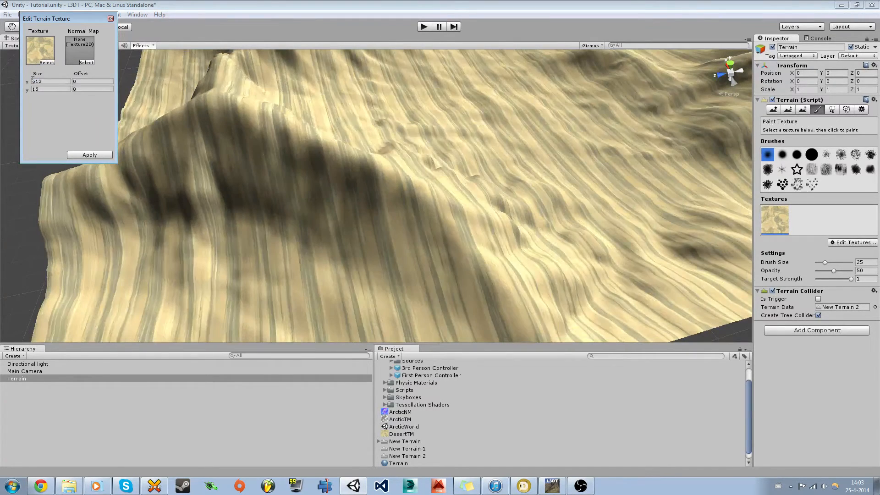
pyautogui.write('512')
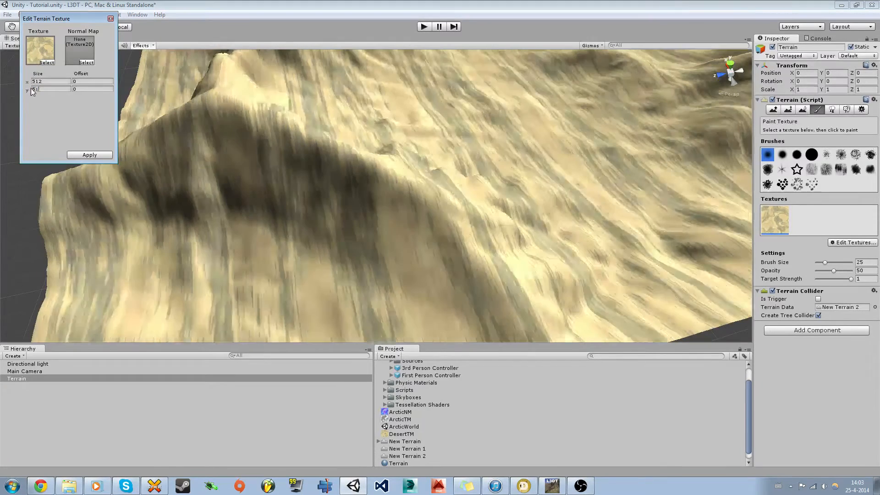
pyautogui.click(100, 156)
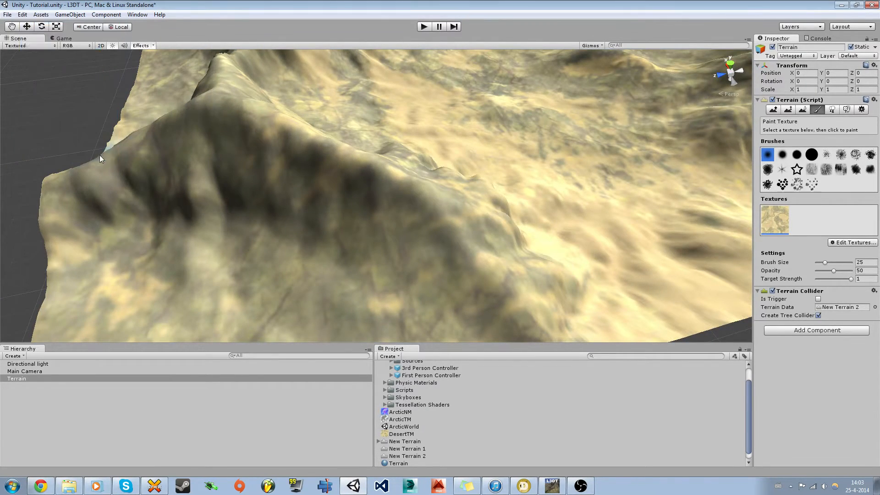
# Step: Look over the retiled terrain from new angles, then bring L3DT to the front
pyautogui.press('s')
pyautogui.moveTo(291, 197)
pyautogui.mouseDown(button='right')
pyautogui.moveTo(295, 214)
pyautogui.moveTo(287, 212)
pyautogui.moveTo(289, 163)
pyautogui.moveTo(295, 137)
pyautogui.moveTo(305, 135)
pyautogui.moveTo(501, 167)
pyautogui.moveTo(659, 166)
pyautogui.mouseUp(button='right')
pyautogui.hotkey('shift', 'w')
pyautogui.moveTo(231, 223); pyautogui.dragTo(705, 229, button='right')
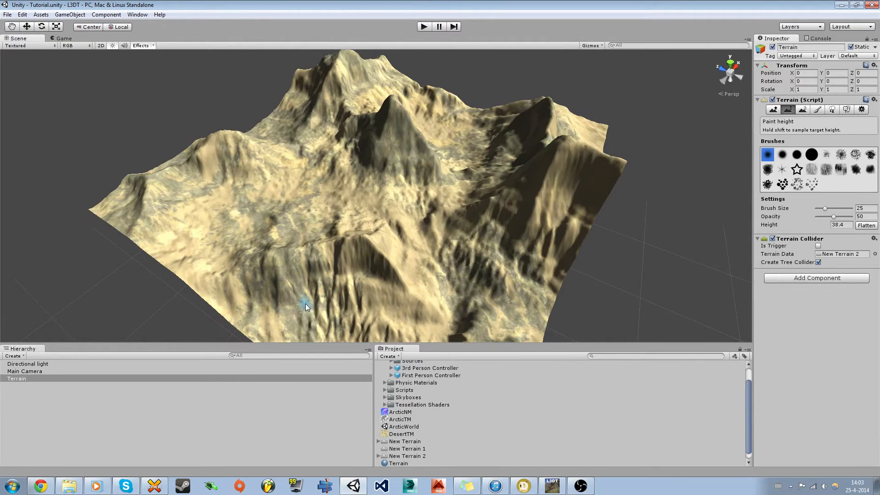
pyautogui.click(550, 488)
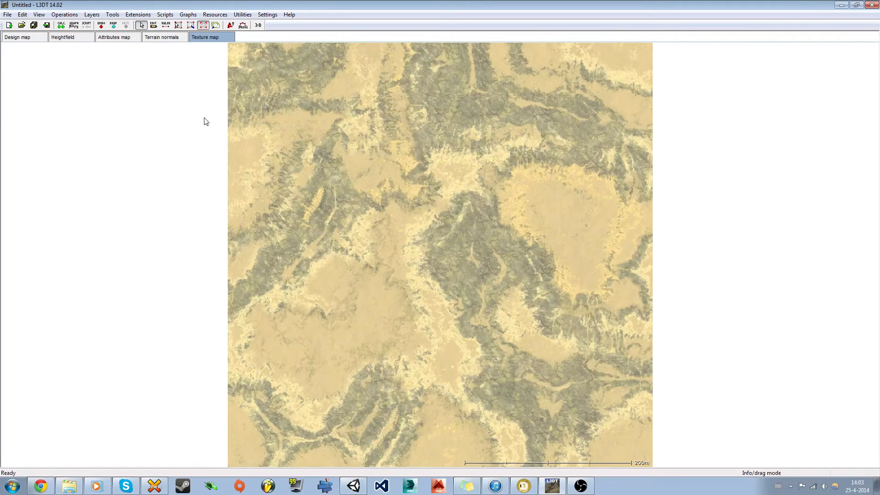
# Step: Show the heightfield in L3DT in edit mode and bring up the Assets folder in Explorer
pyautogui.click(61, 39)
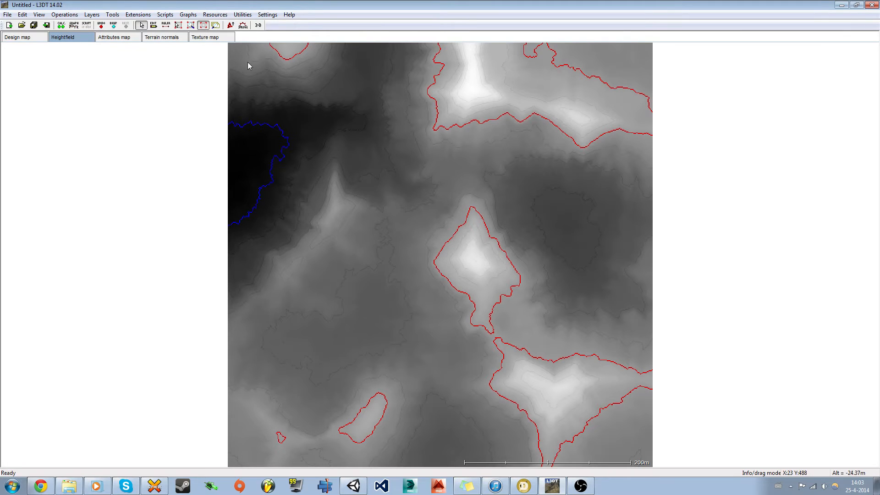
pyautogui.click(159, 26)
pyautogui.click(69, 486)
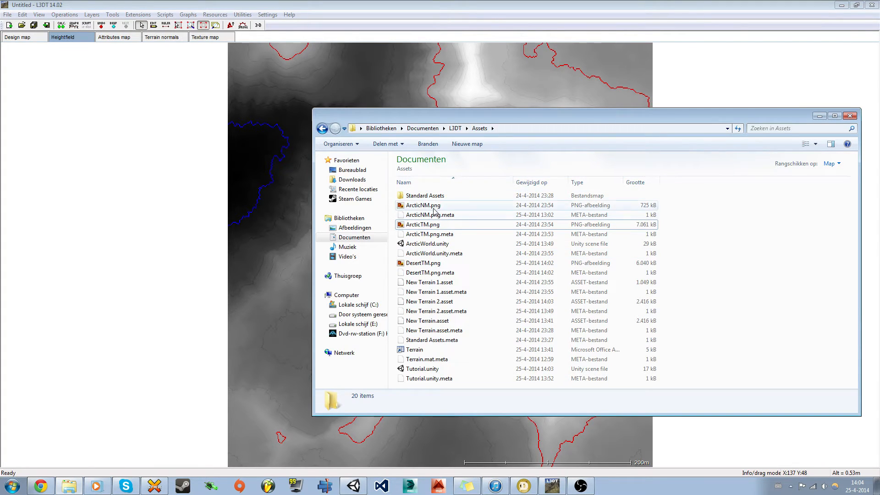
# Step: Open DesertTM.png from the Assets folder in Paint.NET using Bewerken (Edit)
pyautogui.click(429, 268)
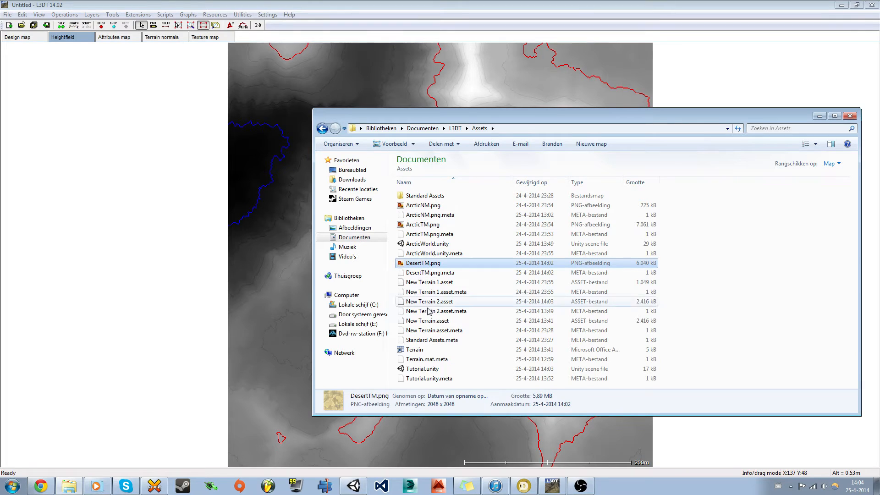
pyautogui.rightClick(415, 264)
pyautogui.click(454, 231)
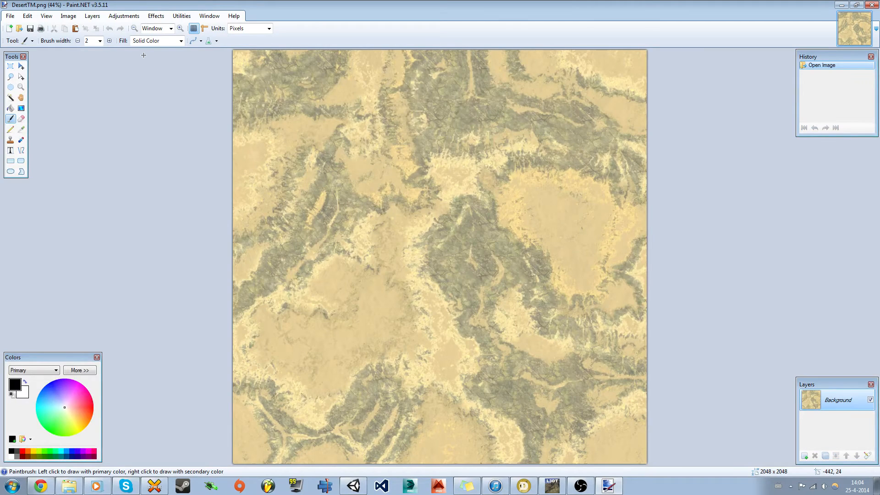
# Step: Flip DesertTM.png vertically, save it as PNG, and switch back to Unity
pyautogui.click(71, 17)
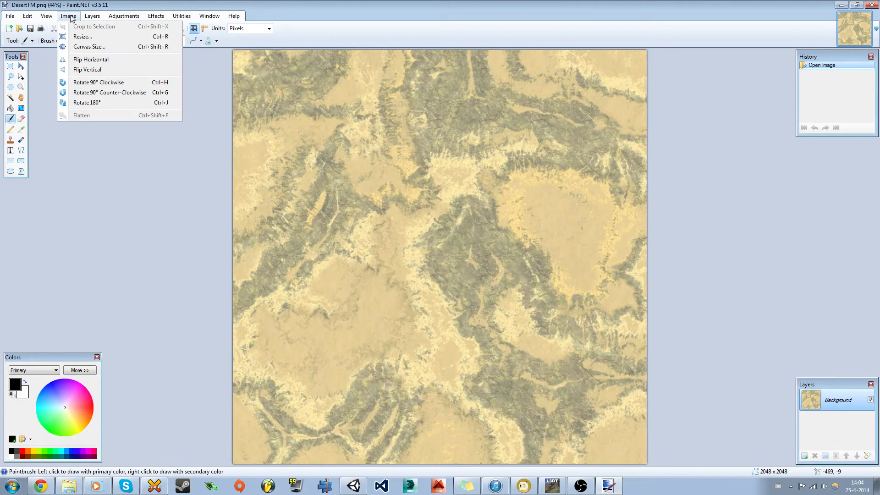
pyautogui.click(98, 70)
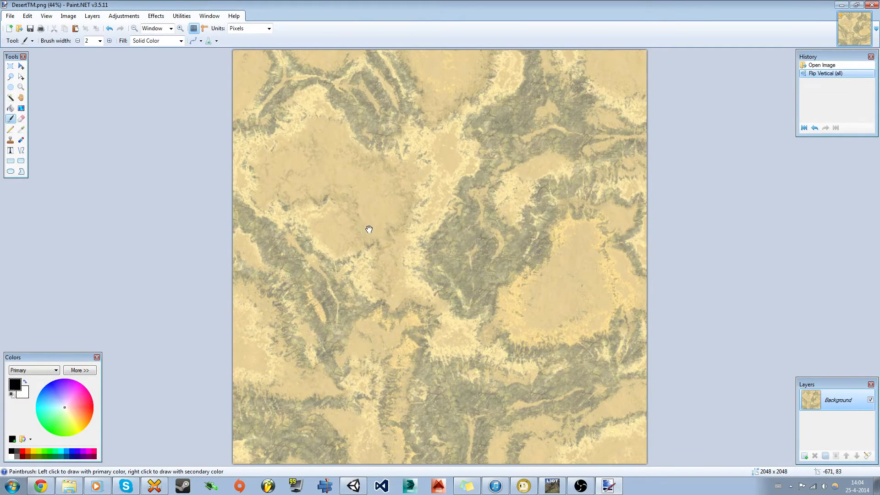
pyautogui.hotkey('ctrl', 's')
pyautogui.click(526, 318)
pyautogui.click(366, 484)
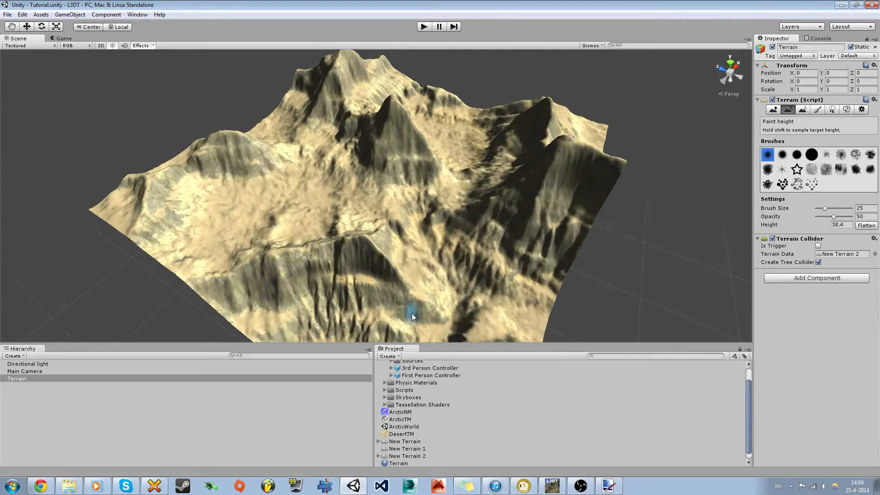
# Step: Orbit around the retextured terrain and select the Terrain material asset
pyautogui.keyDown('alt'); pyautogui.moveTo(308, 232); pyautogui.dragTo(353, 307); pyautogui.keyUp('alt')
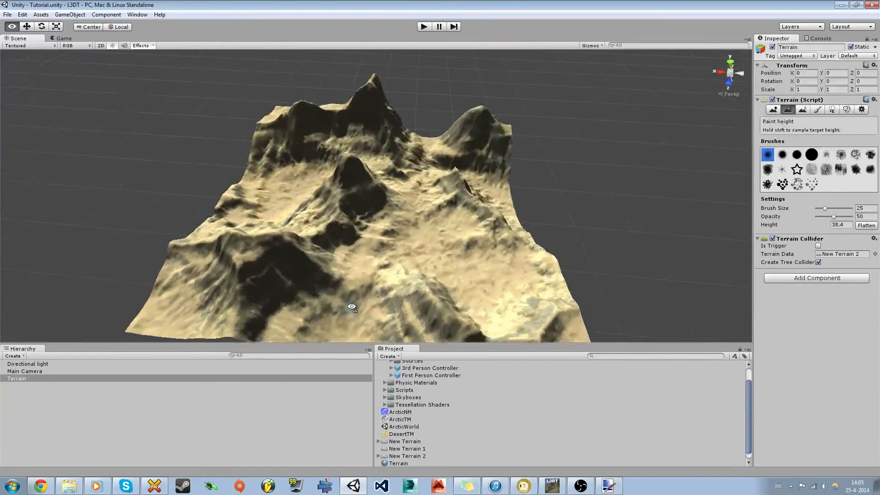
pyautogui.click(394, 464)
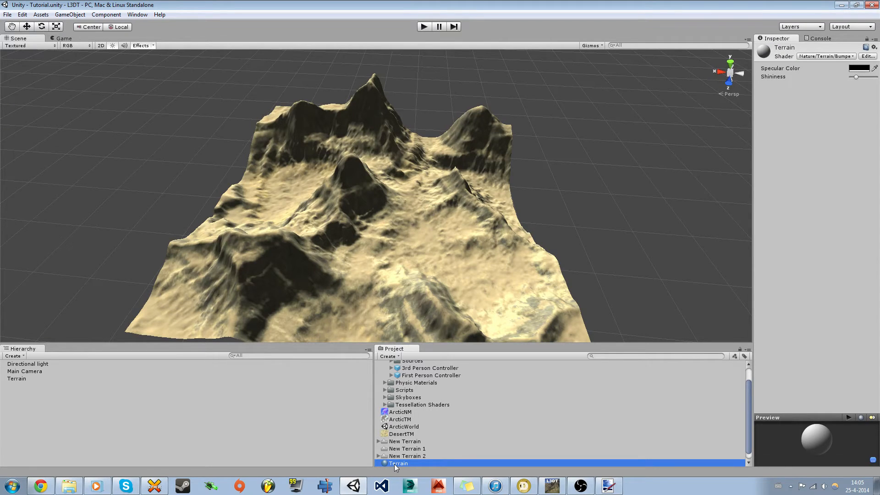
# Step: Delete the old Terrain material and create a new material named Terrain
pyautogui.press('Delete')
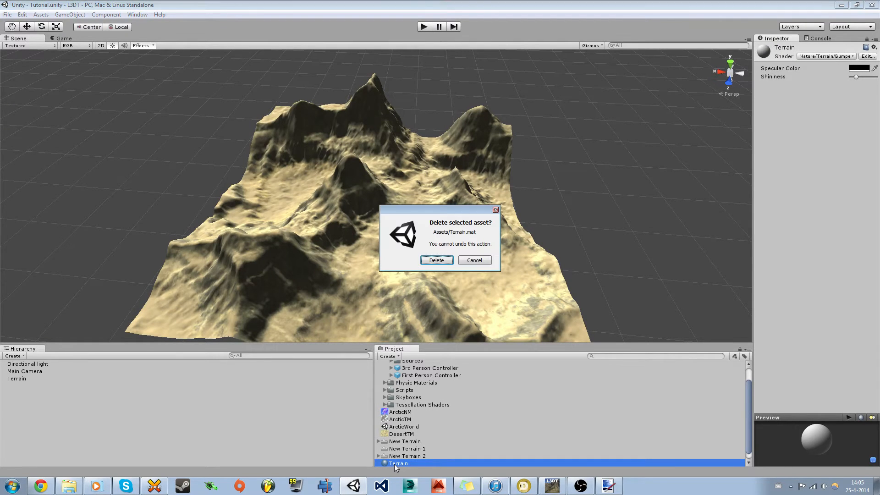
pyautogui.click(440, 257)
pyautogui.click(394, 356)
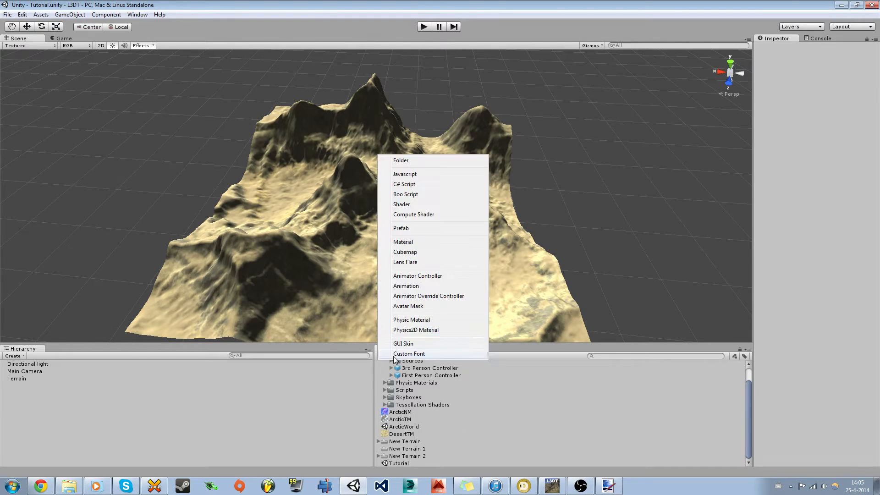
pyautogui.click(414, 236)
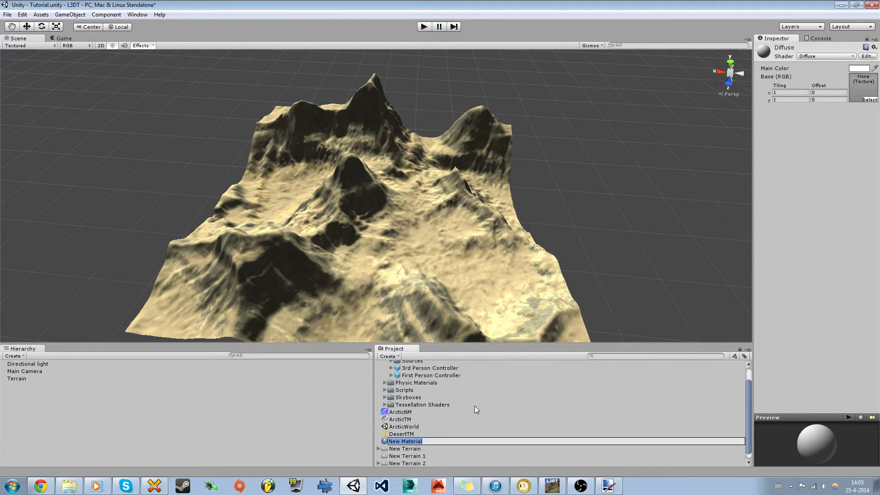
pyautogui.write('Terrain')
pyautogui.press('Return')
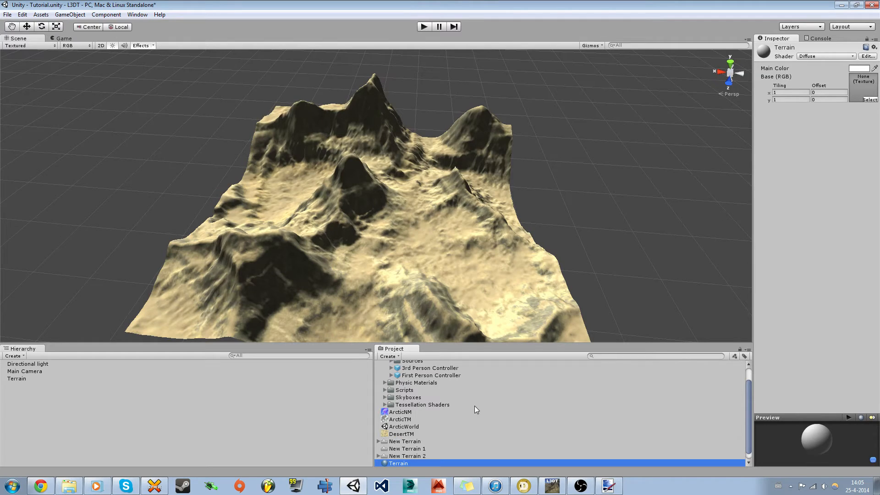
# Step: Give the new material the Nature/Terrain/Bumped Specular shader with black specular colour
pyautogui.click(817, 57)
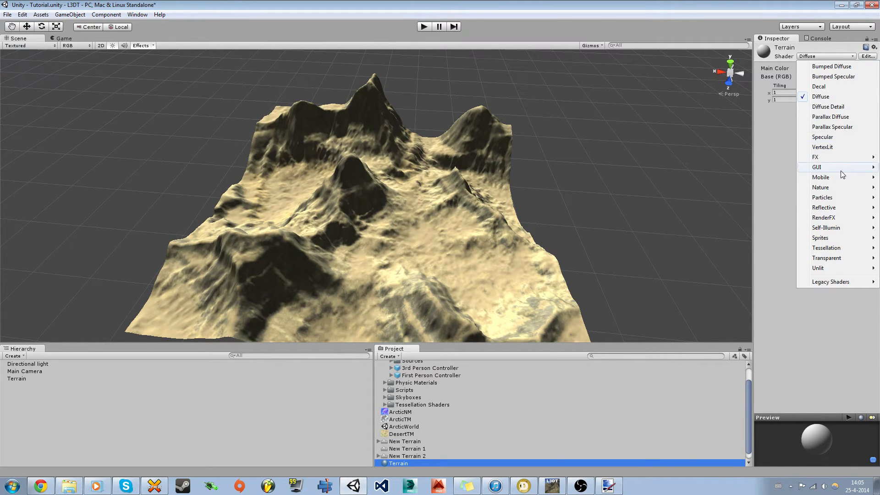
pyautogui.moveTo(825, 187)
pyautogui.moveTo(766, 188)
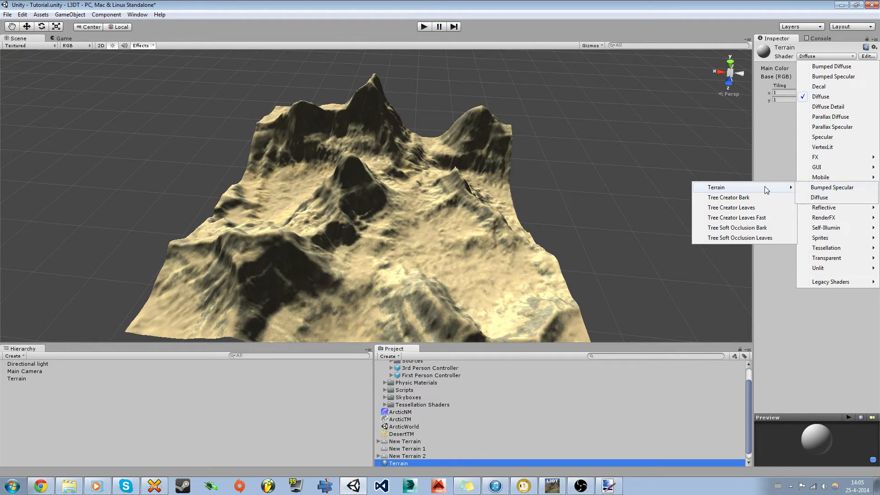
pyautogui.click(819, 189)
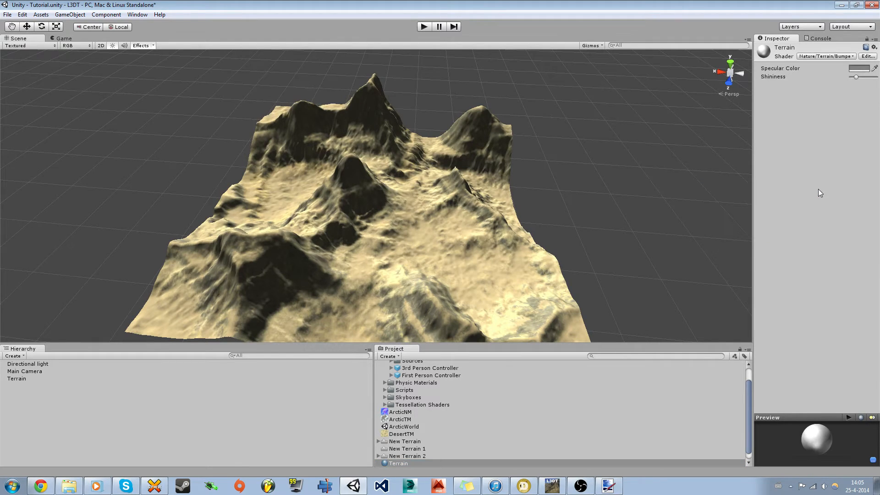
pyautogui.click(859, 70)
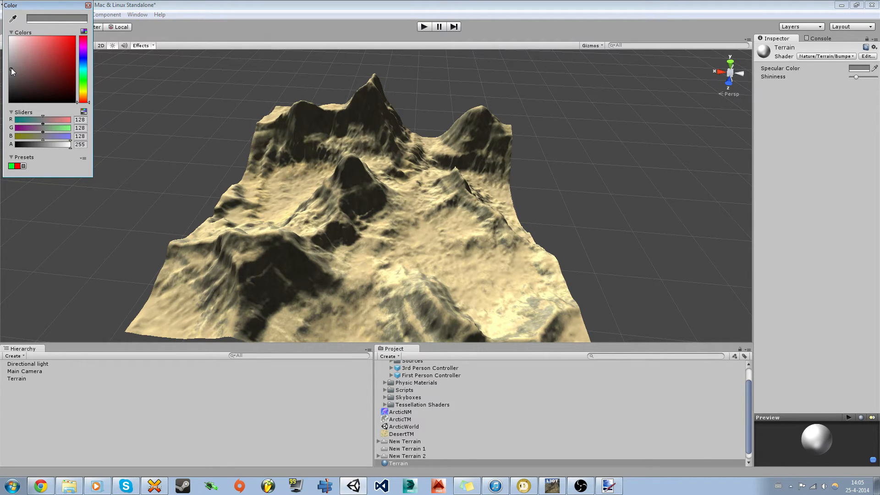
pyautogui.moveTo(13, 70); pyautogui.dragTo(9, 105)
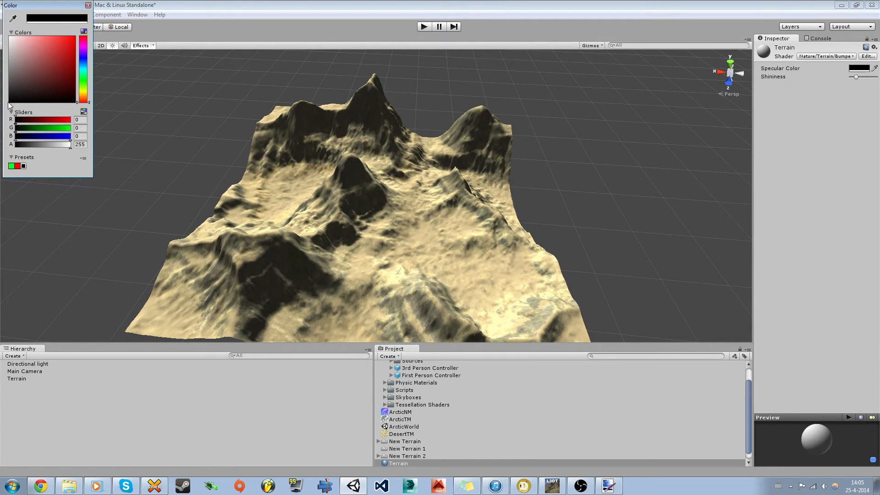
pyautogui.click(88, 5)
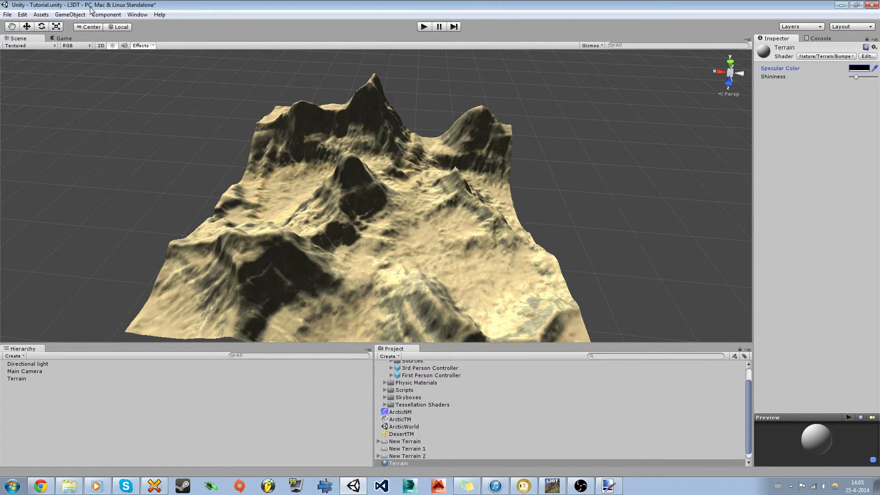
pyautogui.click(400, 263)
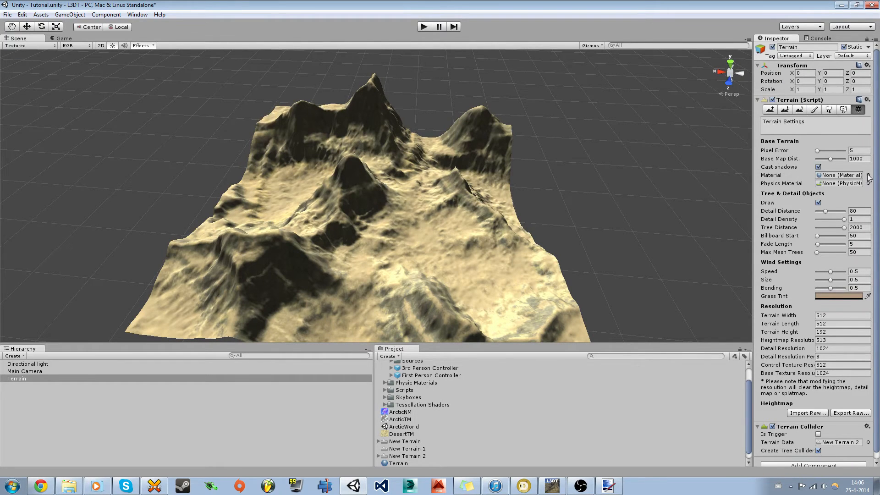
# Step: Assign the new Terrain material to the terrain's Material field in Terrain Settings
pyautogui.click(398, 463)
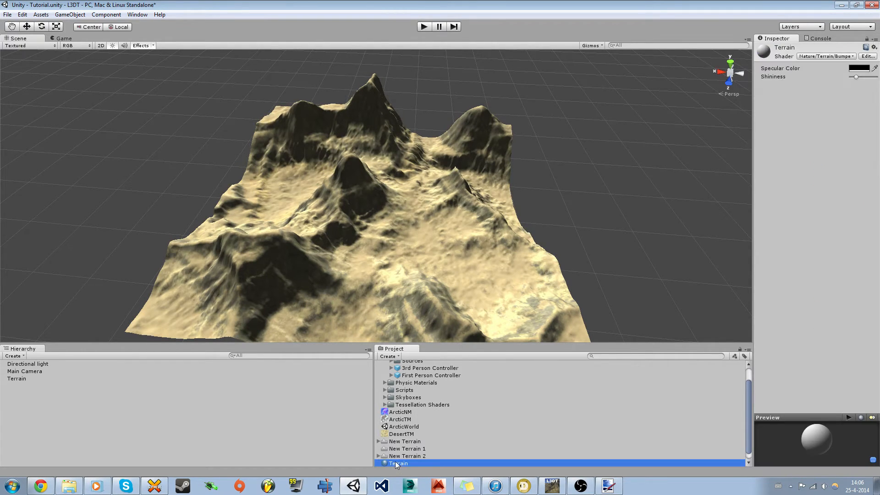
pyautogui.click(499, 271)
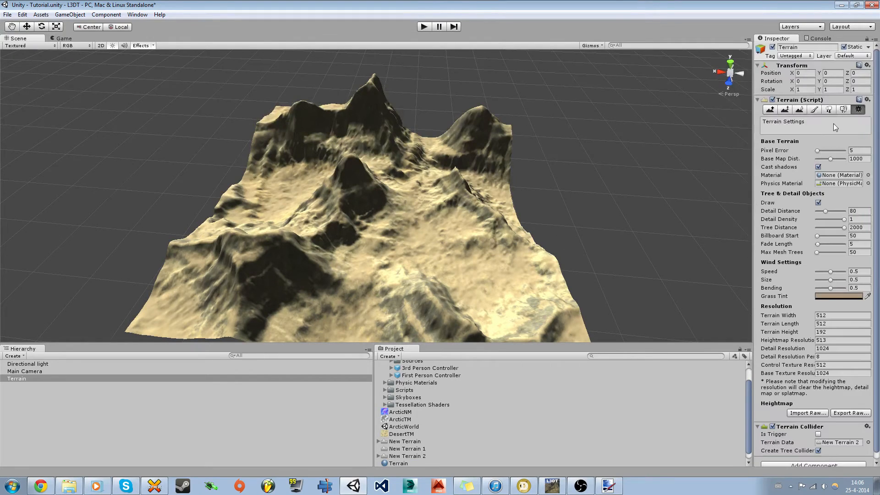
pyautogui.click(867, 175)
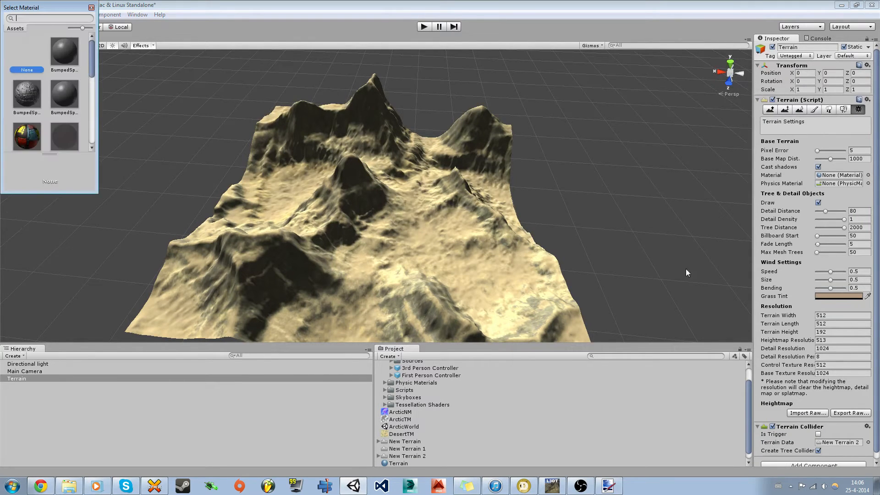
pyautogui.moveTo(92, 60); pyautogui.dragTo(87, 137)
pyautogui.doubleClick(33, 88)
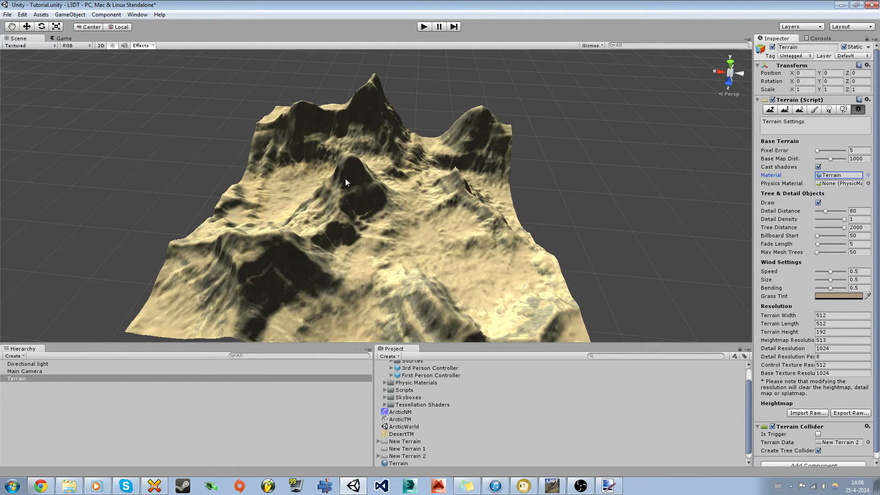
pyautogui.click(398, 464)
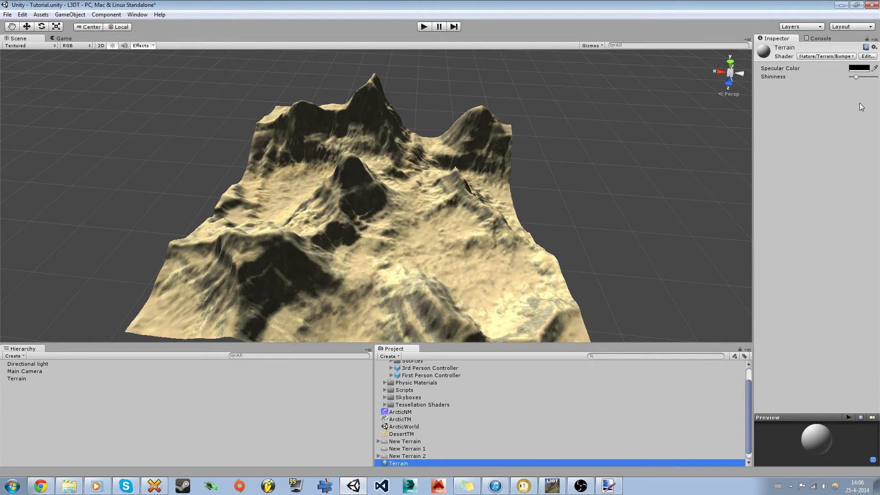
# Step: Set the Terrain material's specular colour to near-white and fly in to view it
pyautogui.click(859, 68)
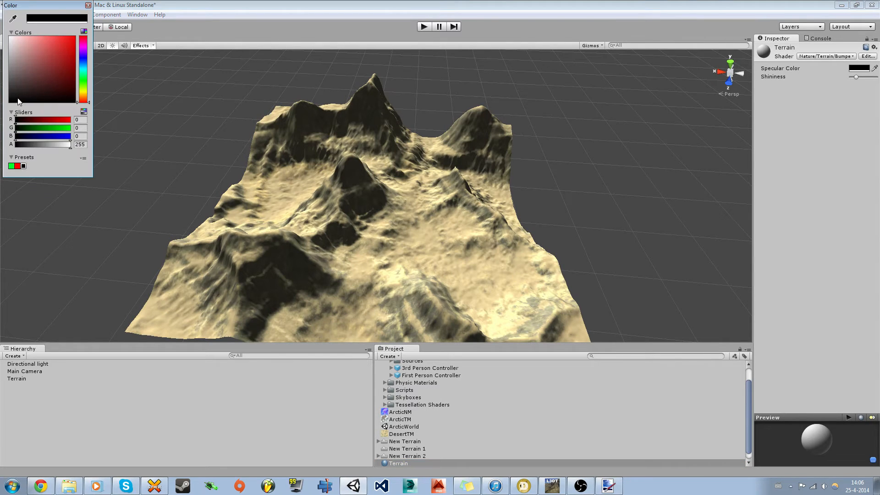
pyautogui.moveTo(10, 103); pyautogui.dragTo(11, 44)
pyautogui.click(222, 202)
pyautogui.moveTo(343, 235); pyautogui.dragTo(367, 331, button='right')
pyautogui.press('w')
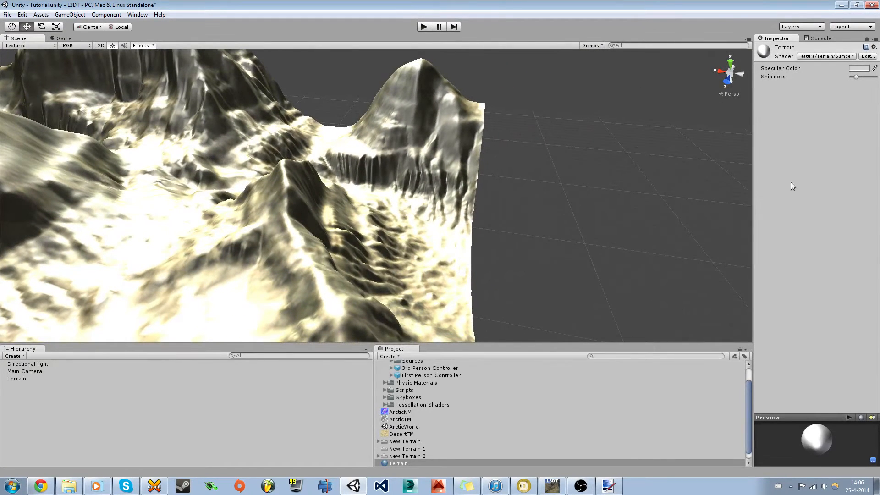
# Step: Try a red specular colour, settle on black, and orbit the terrain
pyautogui.click(854, 68)
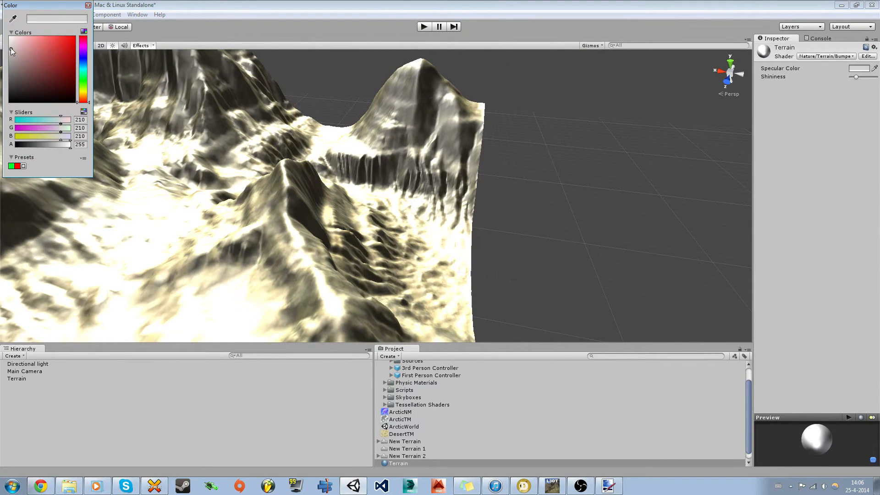
pyautogui.moveTo(11, 51); pyautogui.dragTo(14, 104)
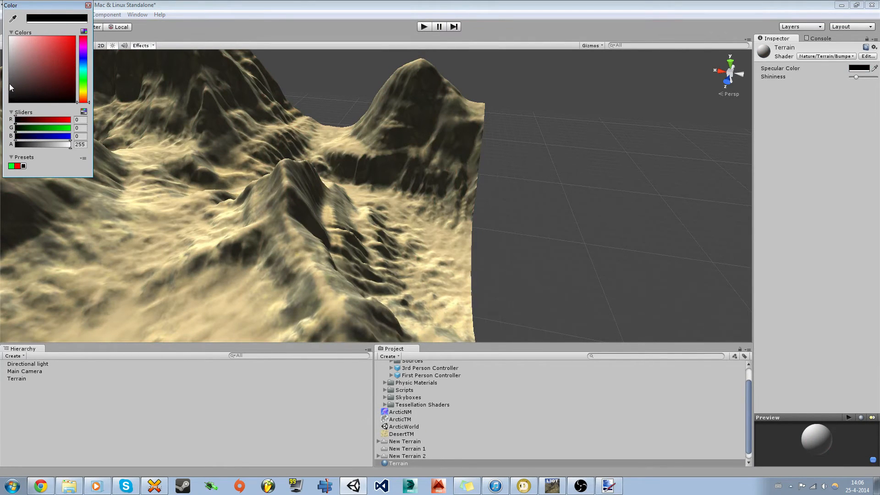
pyautogui.click(88, 5)
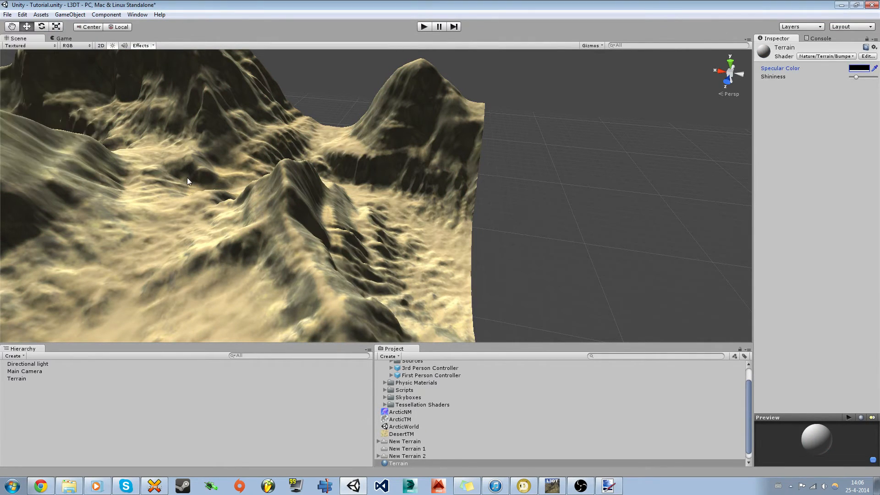
pyautogui.keyDown('alt'); pyautogui.moveTo(187, 178); pyautogui.dragTo(246, 240); pyautogui.keyUp('alt')
pyautogui.click(289, 255)
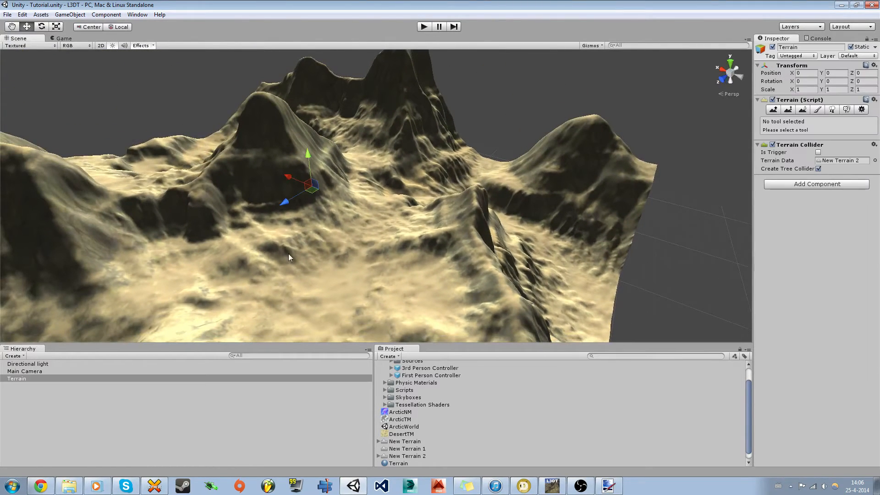
# Step: Edit the desert terrain texture, browse normal maps, and close the picker without choosing one
pyautogui.click(859, 110)
pyautogui.click(814, 110)
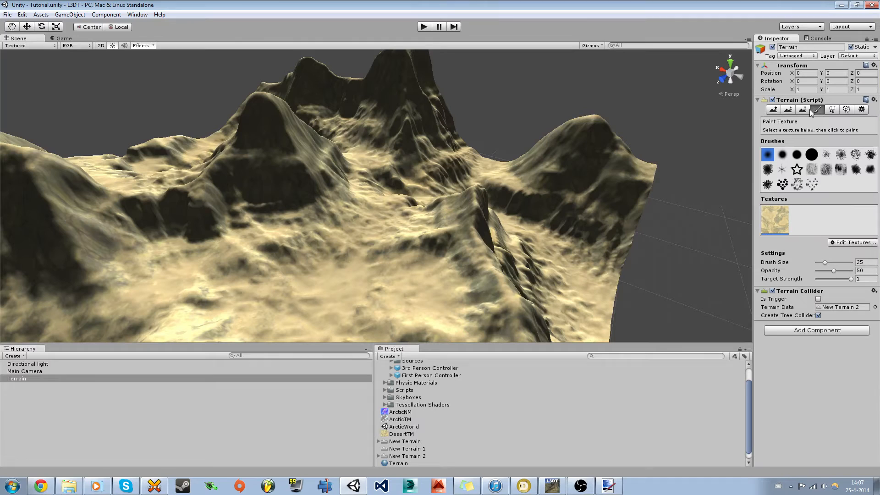
pyautogui.click(847, 243)
pyautogui.click(833, 255)
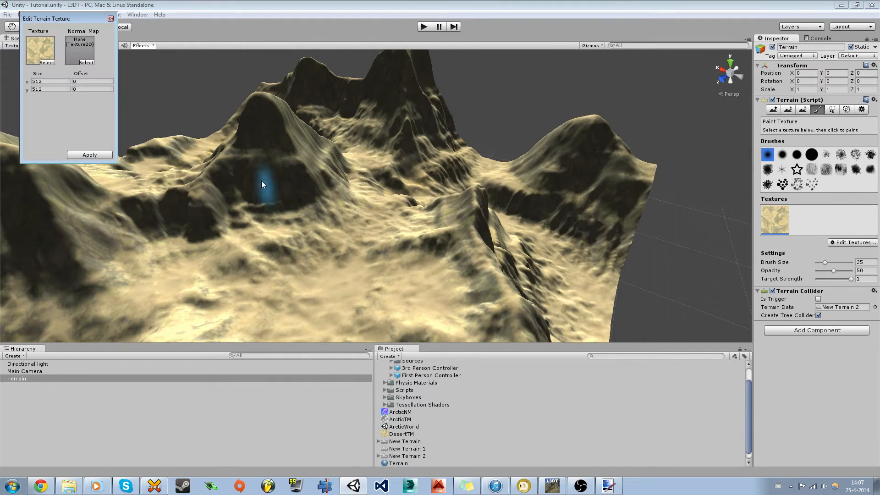
pyautogui.click(86, 62)
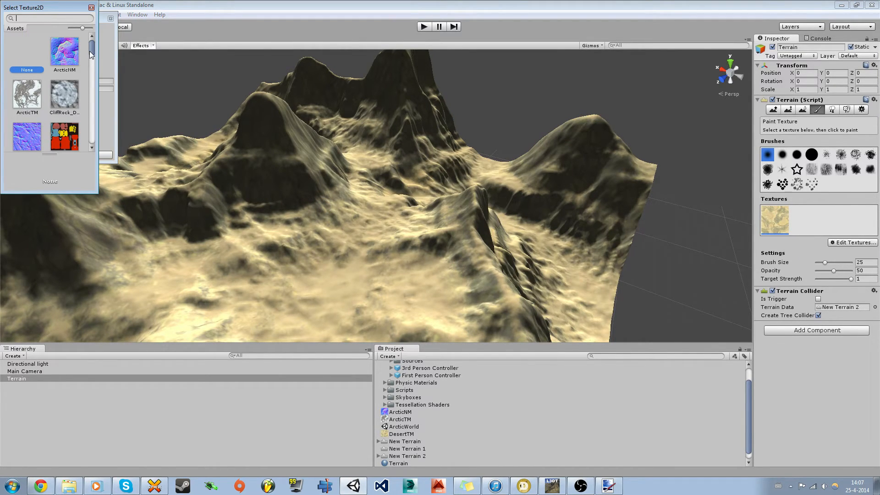
pyautogui.moveTo(90, 51); pyautogui.dragTo(97, 30)
pyautogui.click(91, 8)
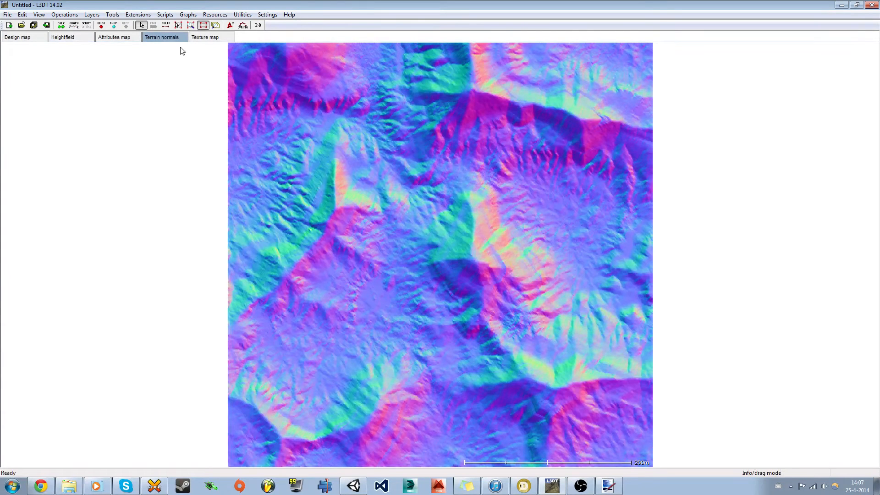
# Step: Export the L3DT terrain normals layer to the Assets folder as DesertNM.png
pyautogui.rightClick(166, 33)
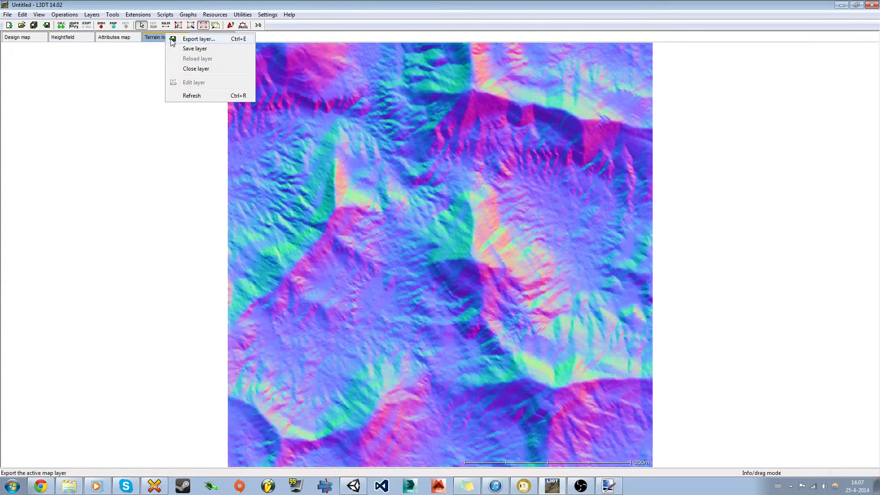
pyautogui.click(178, 41)
pyautogui.click(499, 234)
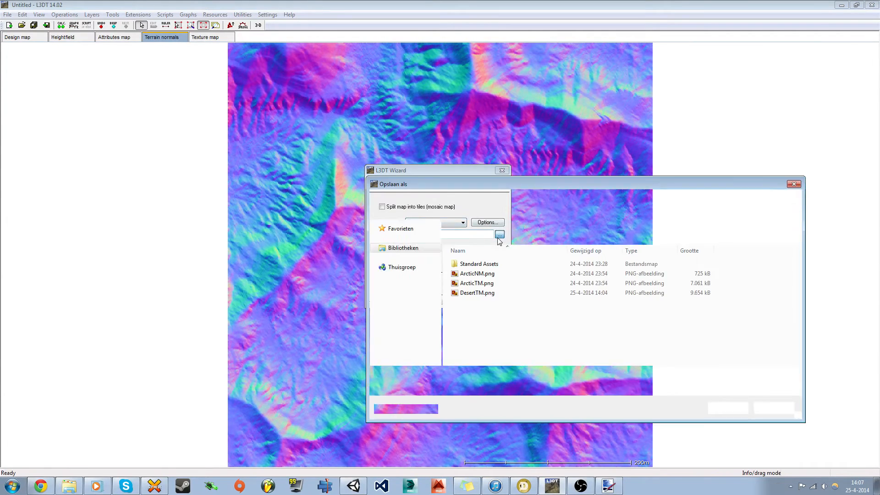
pyautogui.click(477, 293)
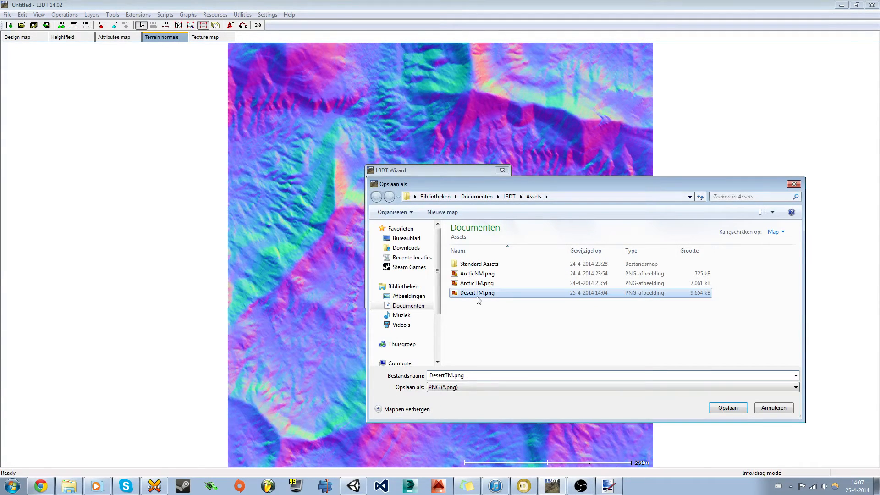
pyautogui.click(453, 377)
pyautogui.click(451, 377)
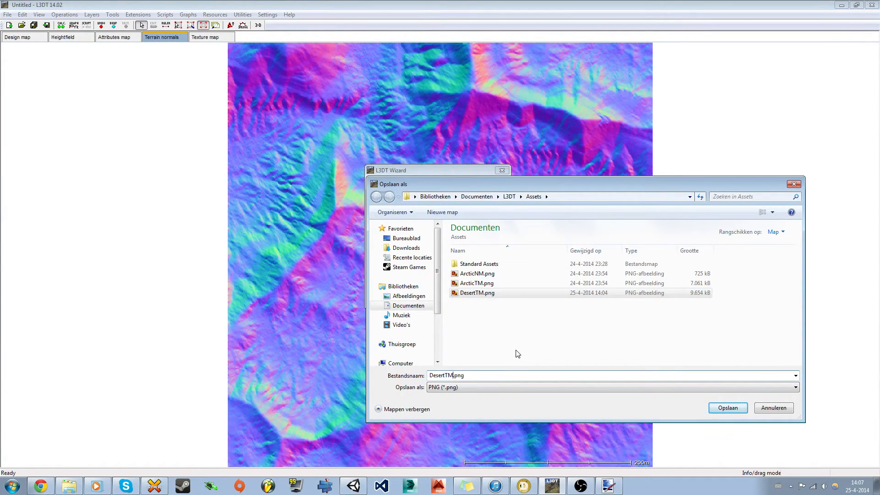
pyautogui.press('BackSpace')
pyautogui.press('BackSpace')
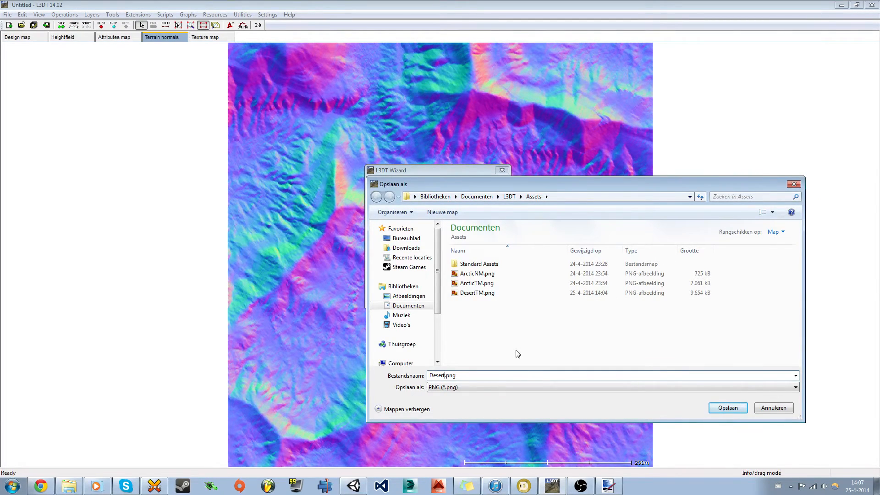
pyautogui.write('NM')
pyautogui.press('Return')
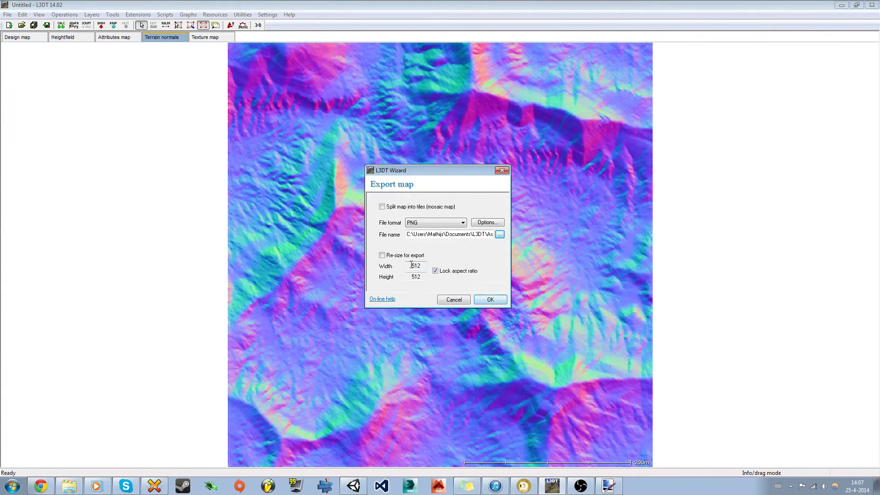
# Step: Enable resizing, set the export width to 2048, and run the export
pyautogui.click(382, 255)
pyautogui.moveTo(423, 266); pyautogui.dragTo(406, 269)
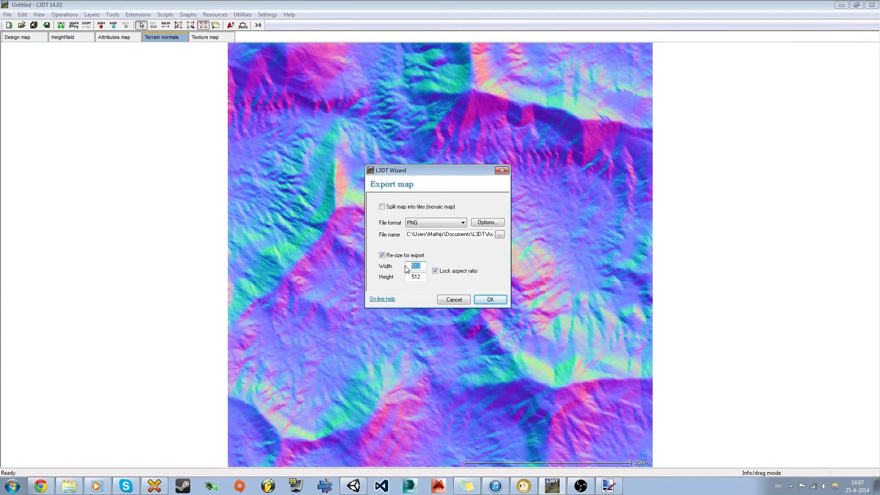
pyautogui.write('2048')
pyautogui.click(490, 300)
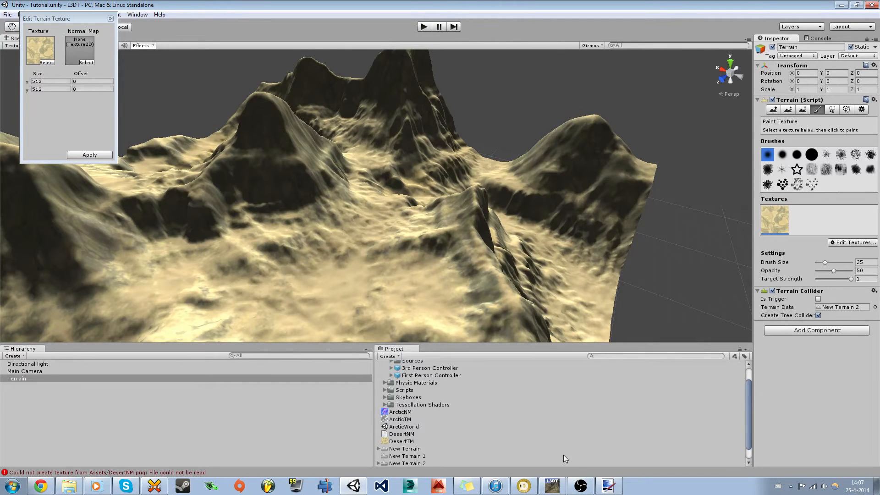
# Step: After Unity reports it cannot read DesertNM.png, switch back to L3DT
pyautogui.click(552, 487)
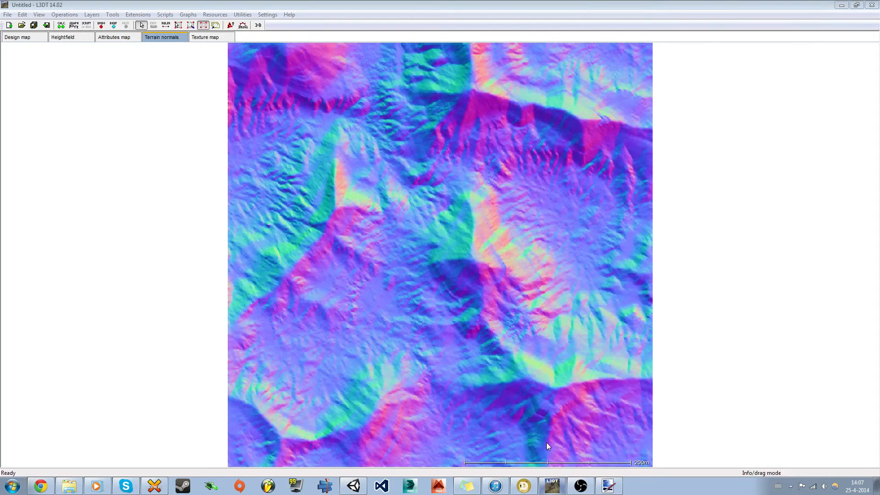
# Step: Start a second export of the terrain normals layer, then cancel it
pyautogui.rightClick(181, 40)
pyautogui.click(180, 44)
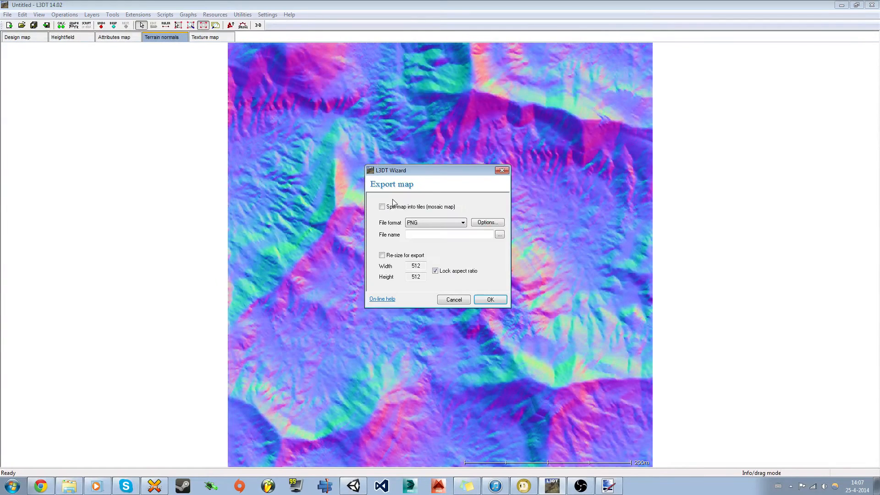
pyautogui.click(454, 299)
# Step: In the Assets folder, open DesertNM.png for editing in Paint.NET
pyautogui.click(69, 485)
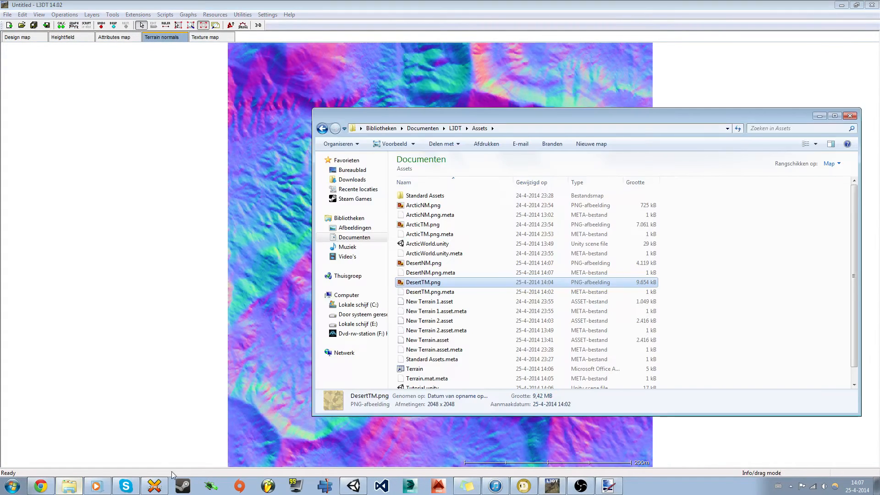
pyautogui.rightClick(421, 264)
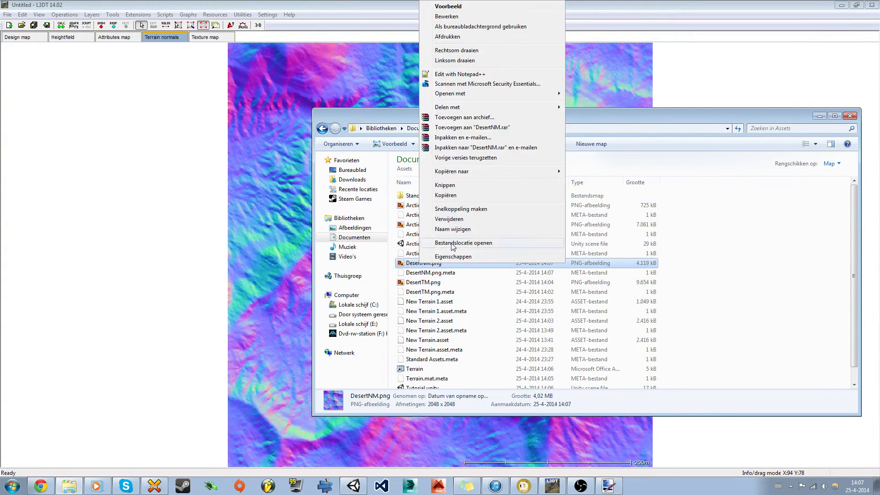
pyautogui.click(447, 16)
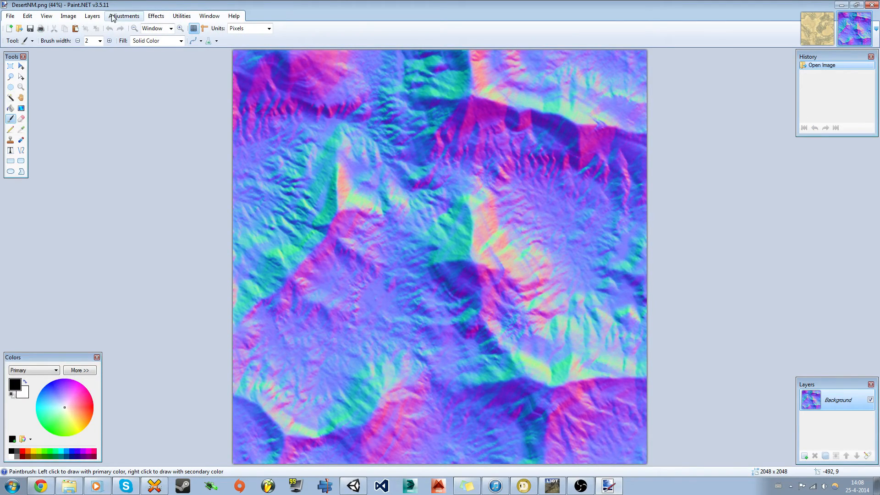
# Step: Flip DesertNM.png vertically in Paint.NET, save it as PNG, and return to L3DT
pyautogui.click(92, 15)
pyautogui.click(106, 90)
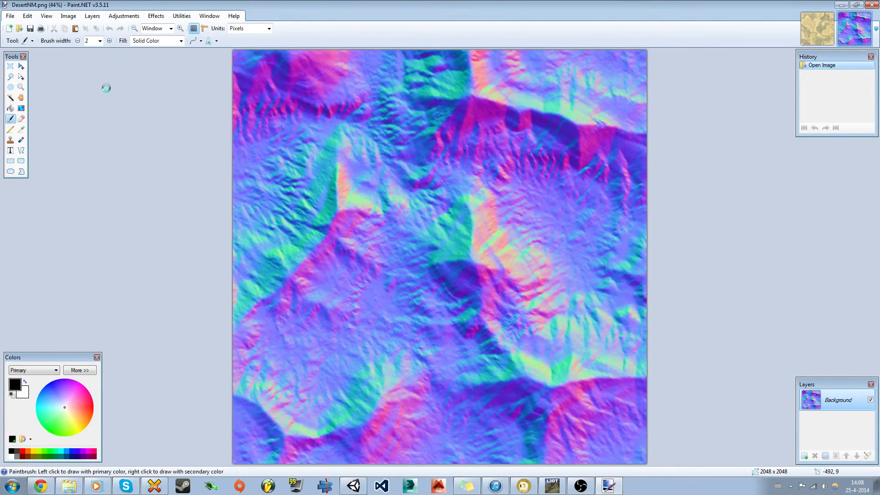
pyautogui.hotkey('ctrl', 's')
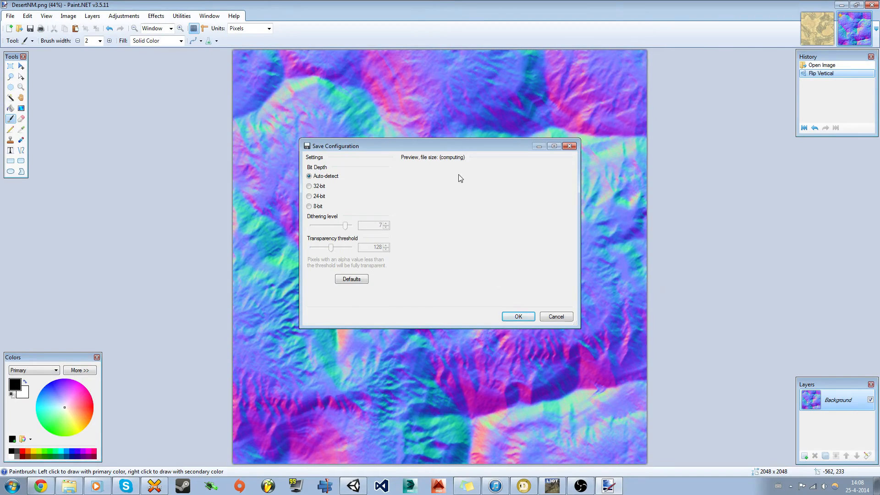
pyautogui.click(518, 317)
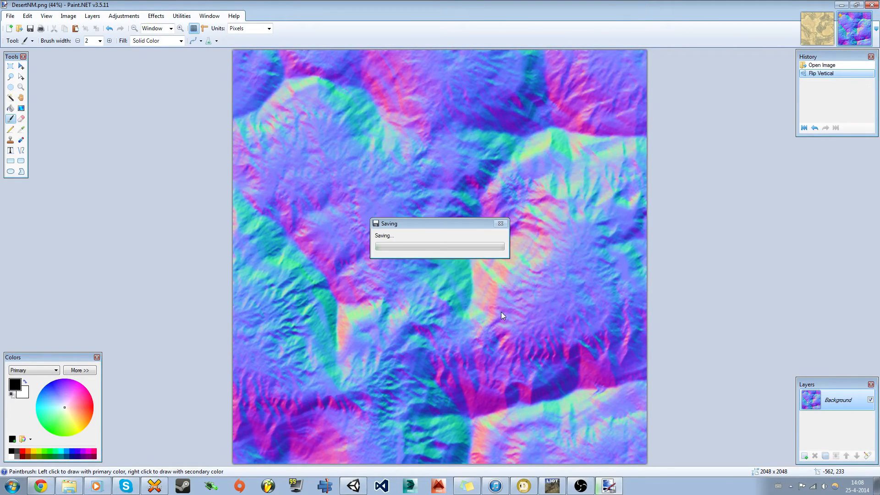
pyautogui.click(552, 486)
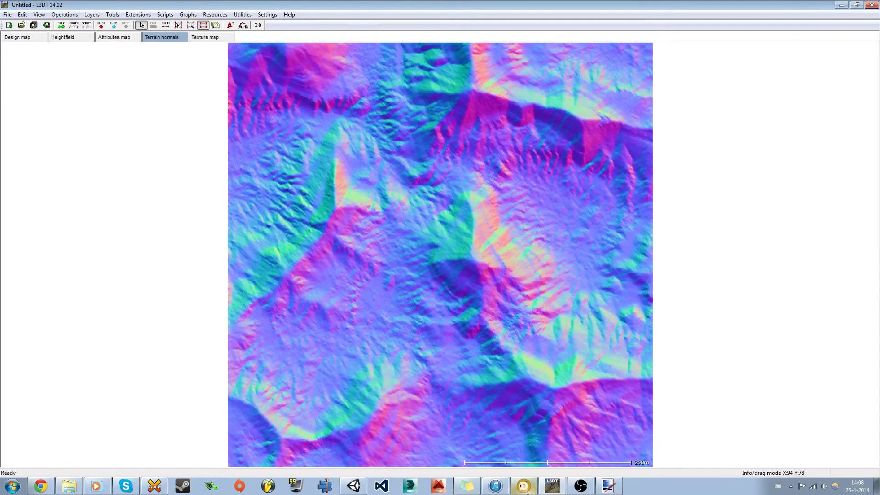
# Step: Assign DesertNM as the desert texture's normal map, apply it, and fly over the terrain
pyautogui.click(354, 486)
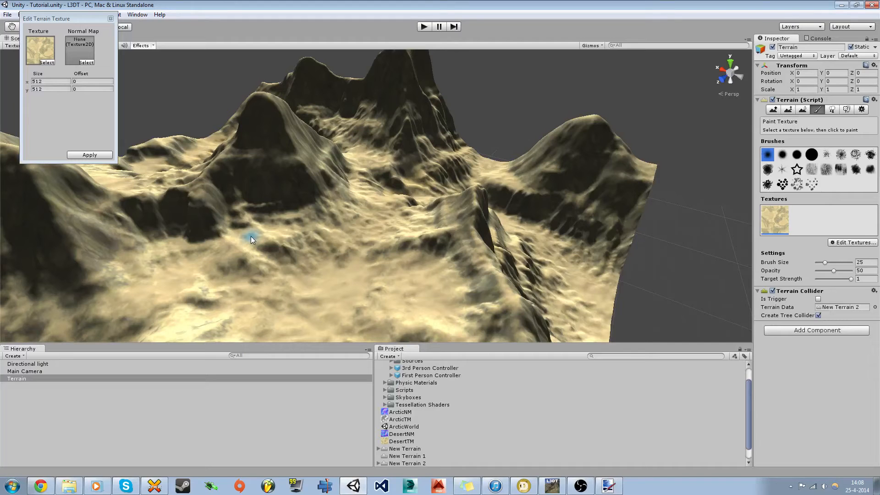
pyautogui.click(87, 63)
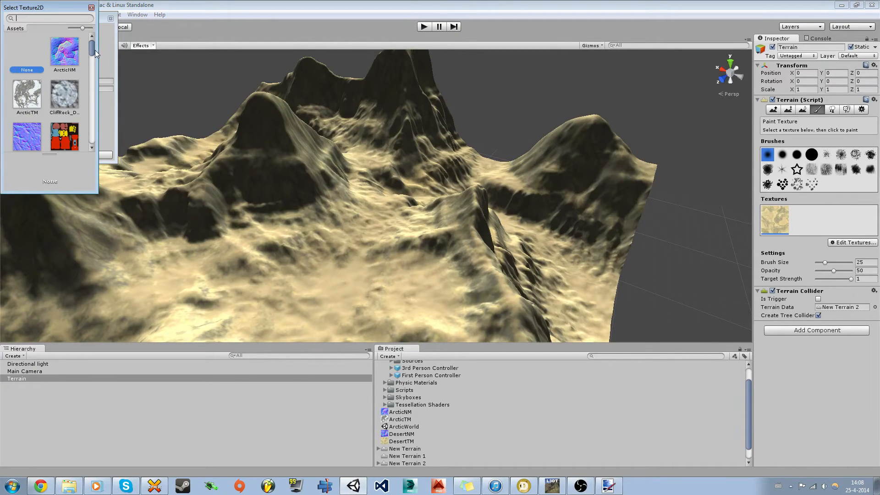
pyautogui.moveTo(93, 50); pyautogui.dragTo(93, 65)
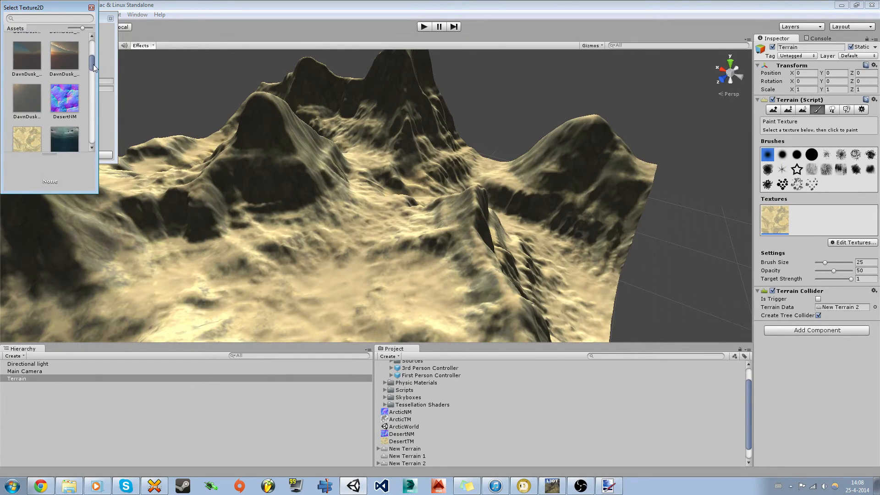
pyautogui.doubleClick(64, 103)
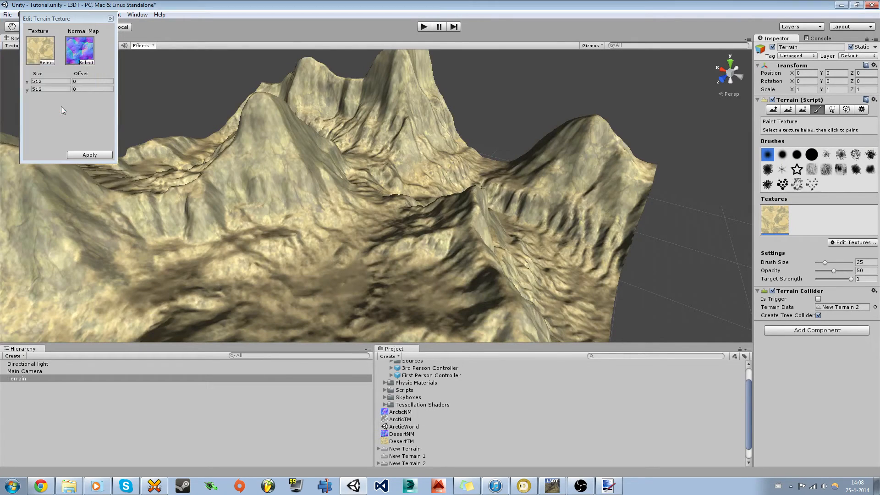
pyautogui.click(87, 154)
pyautogui.moveTo(284, 224)
pyautogui.mouseDown(button='right')
pyautogui.moveTo(257, 251)
pyautogui.moveTo(267, 280)
pyautogui.moveTo(275, 290)
pyautogui.moveTo(320, 299)
pyautogui.moveTo(358, 258)
pyautogui.moveTo(394, 244)
pyautogui.moveTo(424, 241)
pyautogui.moveTo(461, 253)
pyautogui.moveTo(385, 228)
pyautogui.moveTo(206, 226)
pyautogui.moveTo(202, 238)
pyautogui.moveTo(209, 238)
pyautogui.mouseUp(button='right')
pyautogui.hotkey('shift', 'w')
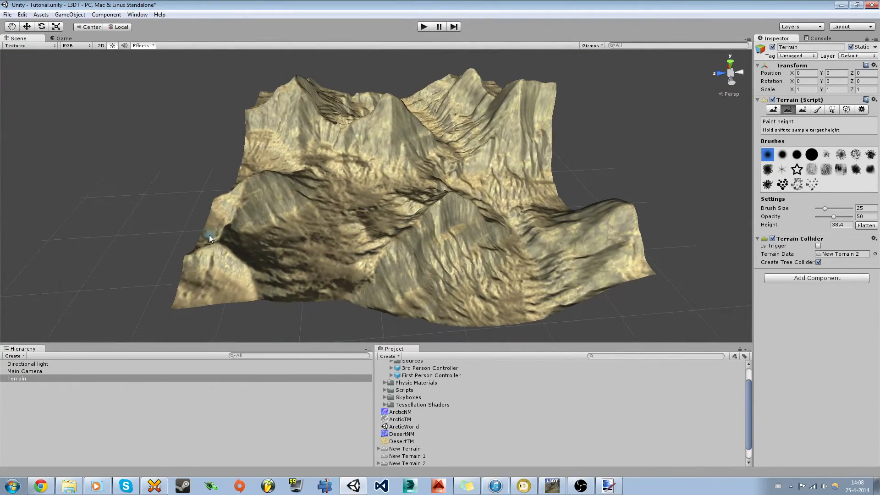
# Step: Edit the desert terrain texture and set its normal map to None for comparison
pyautogui.moveTo(456, 246); pyautogui.dragTo(477, 266, button='right')
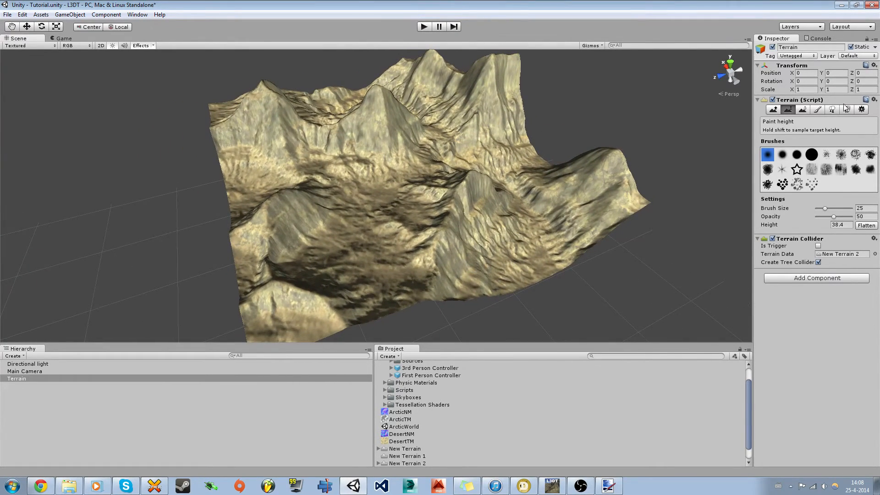
pyautogui.click(817, 110)
pyautogui.click(842, 243)
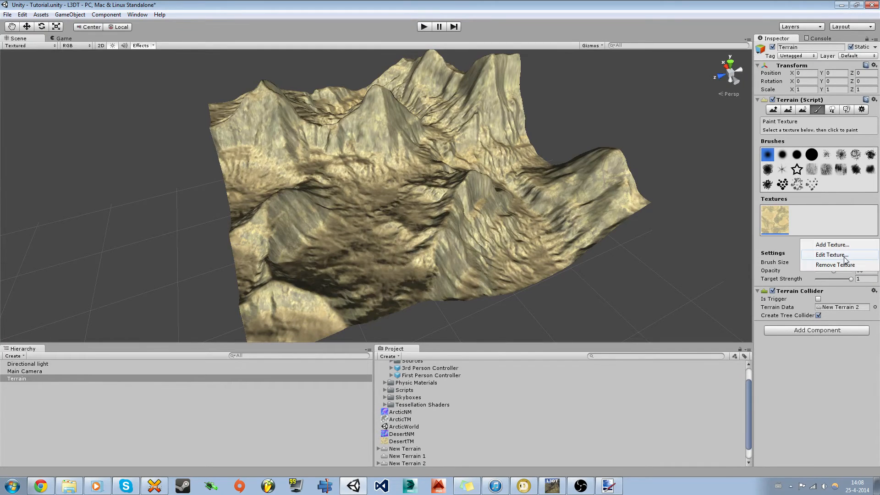
pyautogui.click(846, 259)
pyautogui.moveTo(67, 20); pyautogui.dragTo(87, 139)
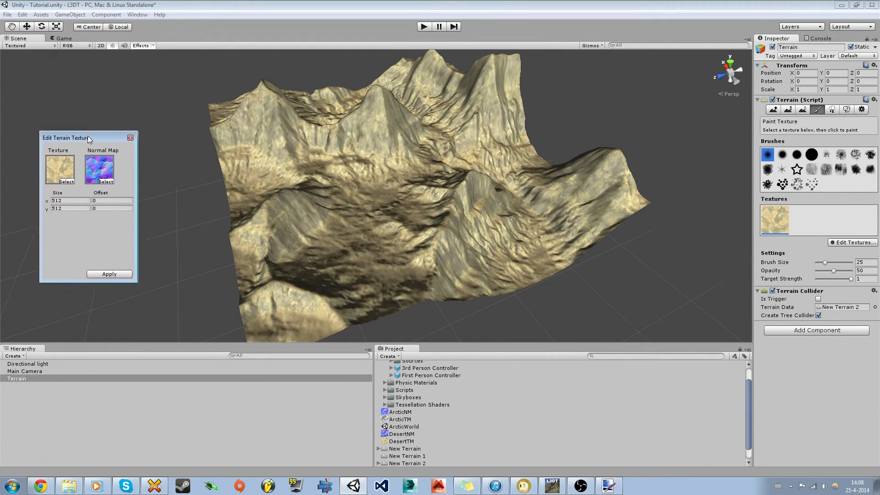
pyautogui.click(106, 181)
pyautogui.scroll(3, 64, 88)
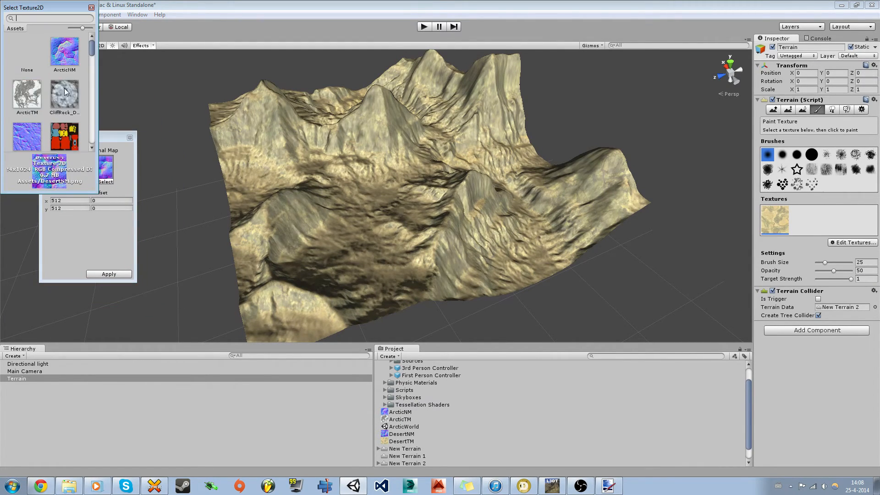
pyautogui.click(28, 54)
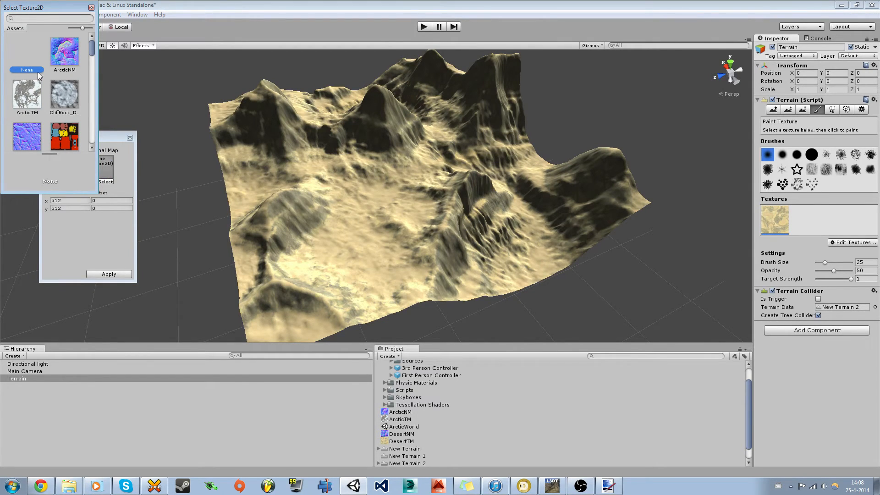
pyautogui.scroll(-5, 48, 87)
# Step: Restore DesertNM as the normal map, apply it, and select the Directional light
pyautogui.click(67, 112)
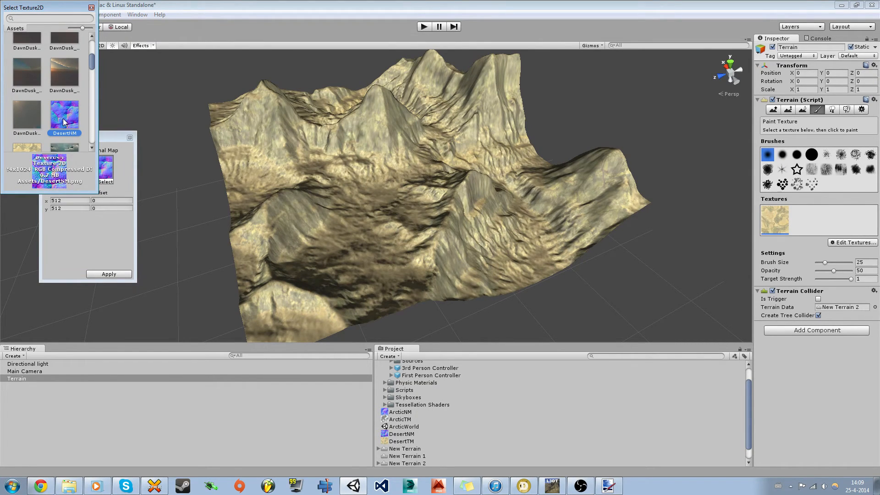
pyautogui.doubleClick(63, 122)
pyautogui.click(117, 274)
pyautogui.moveTo(400, 239); pyautogui.dragTo(314, 207, button='right')
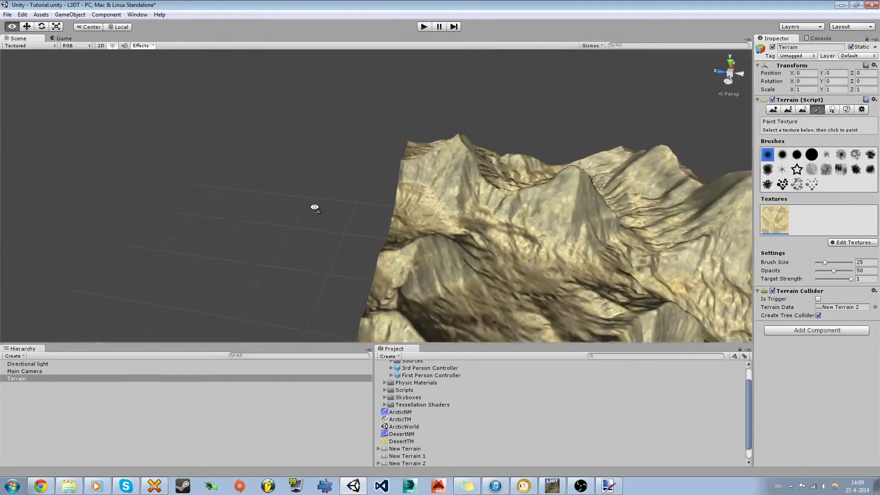
pyautogui.click(38, 364)
pyautogui.moveTo(383, 225); pyautogui.dragTo(532, 197, button='right')
# Step: Fly and orbit around the desert terrain, then select the terrain for texture painting
pyautogui.press('w')
pyautogui.press('s')
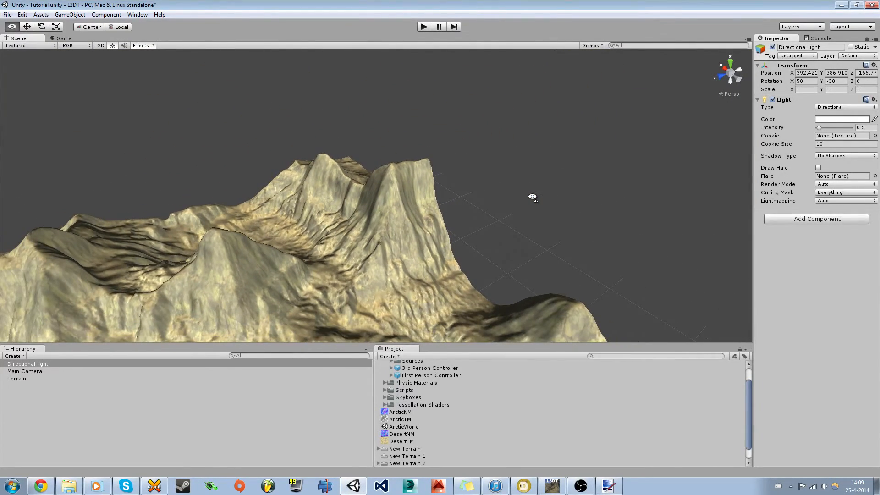
pyautogui.moveTo(532, 197); pyautogui.dragTo(323, 195, button='right')
pyautogui.keyDown('alt'); pyautogui.moveTo(216, 209); pyautogui.dragTo(496, 228); pyautogui.keyUp('alt')
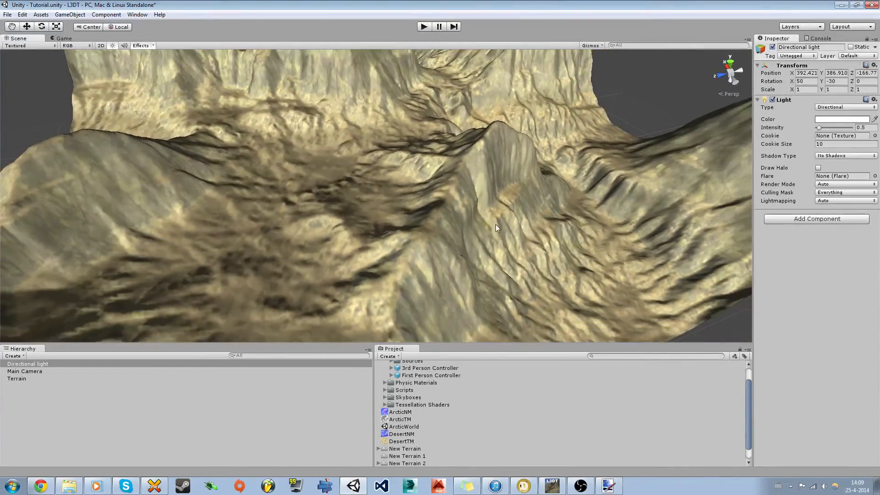
pyautogui.click(441, 223)
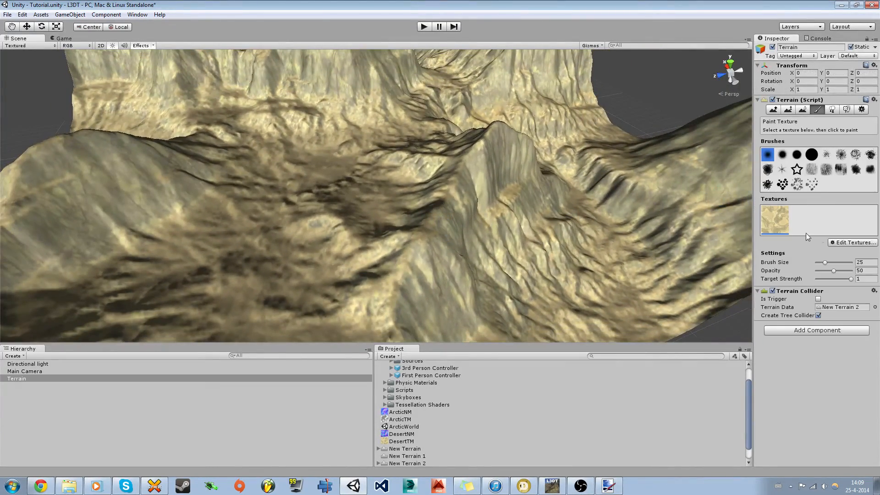
# Step: Set the desert texture's normal map to None and apply the change
pyautogui.click(834, 244)
pyautogui.click(834, 254)
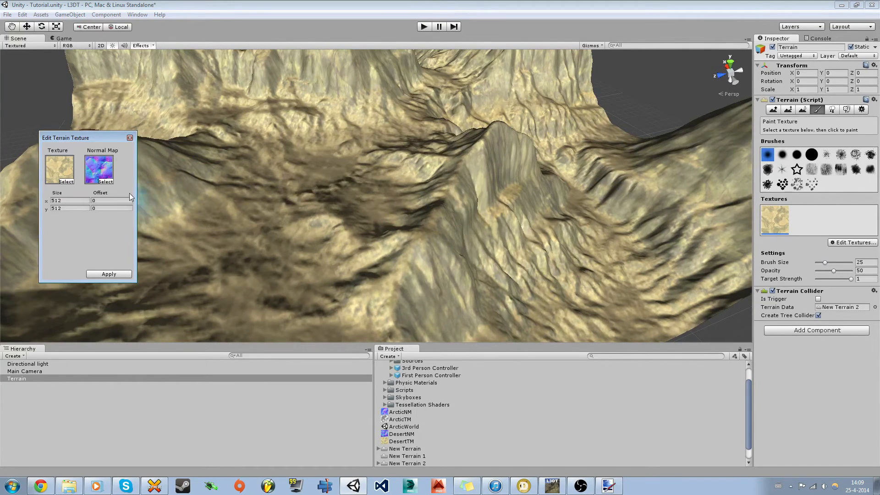
pyautogui.click(106, 181)
pyautogui.click(28, 54)
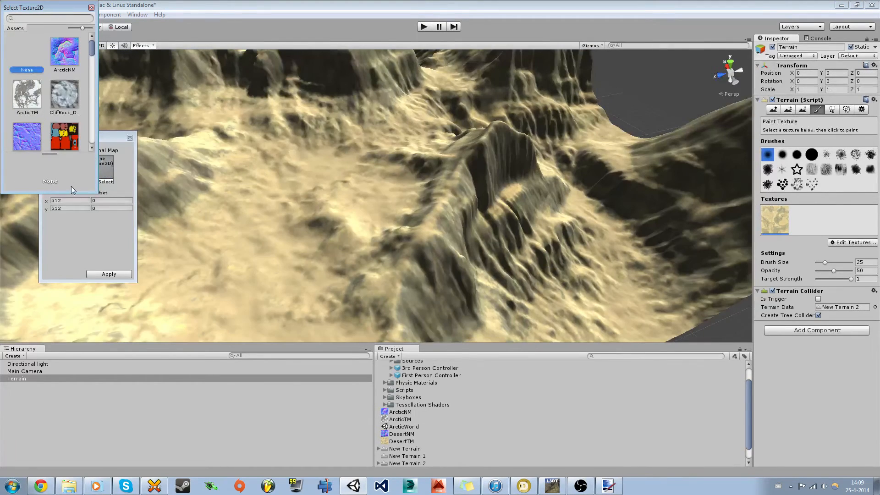
pyautogui.doubleClick(29, 53)
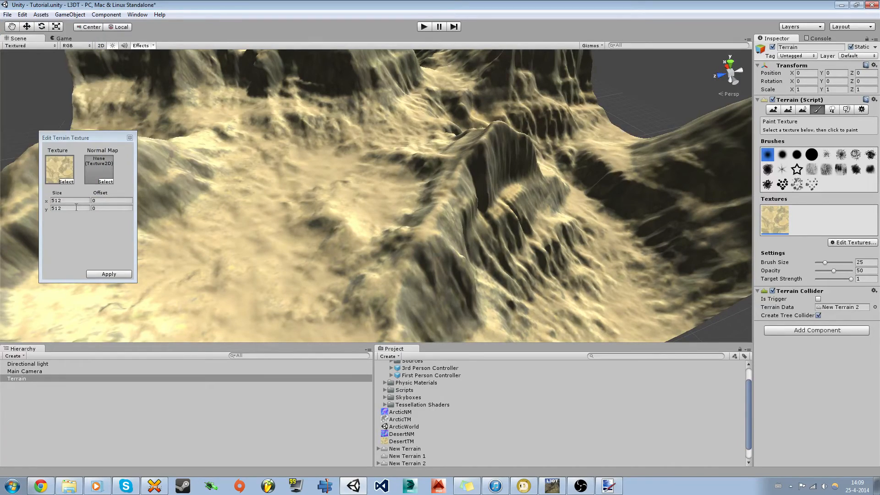
pyautogui.click(101, 277)
# Step: Fly and orbit around the terrain to inspect it without the normal map
pyautogui.keyDown('alt'); pyautogui.moveTo(215, 274); pyautogui.dragTo(320, 236); pyautogui.keyUp('alt')
pyautogui.press('d')
pyautogui.moveTo(320, 236); pyautogui.dragTo(158, 248, button='right')
pyautogui.hotkey('shift', 'w')
pyautogui.press('d')
pyautogui.moveTo(496, 220); pyautogui.dragTo(495, 289, button='right')
pyautogui.press('w')
pyautogui.press('d')
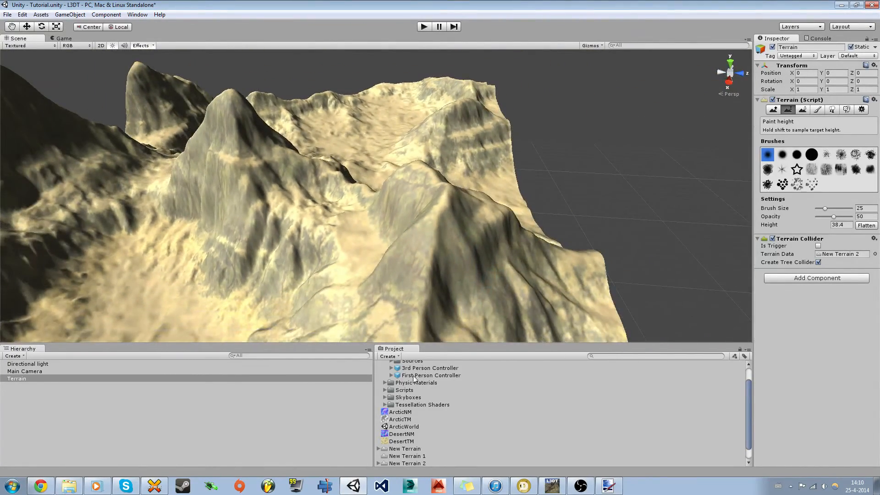
# Step: Place a First Person Controller on the terrain and delete the Main Camera
pyautogui.moveTo(349, 269); pyautogui.dragTo(349, 270)
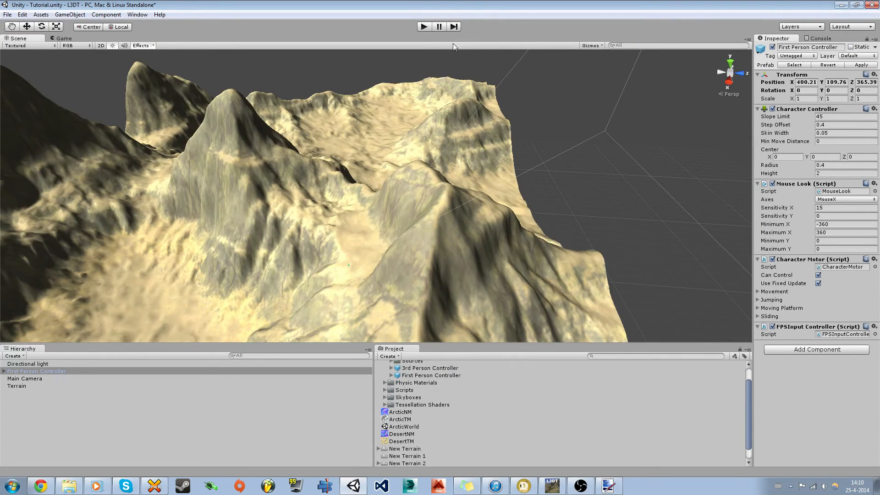
pyautogui.click(25, 379)
pyautogui.press('Delete')
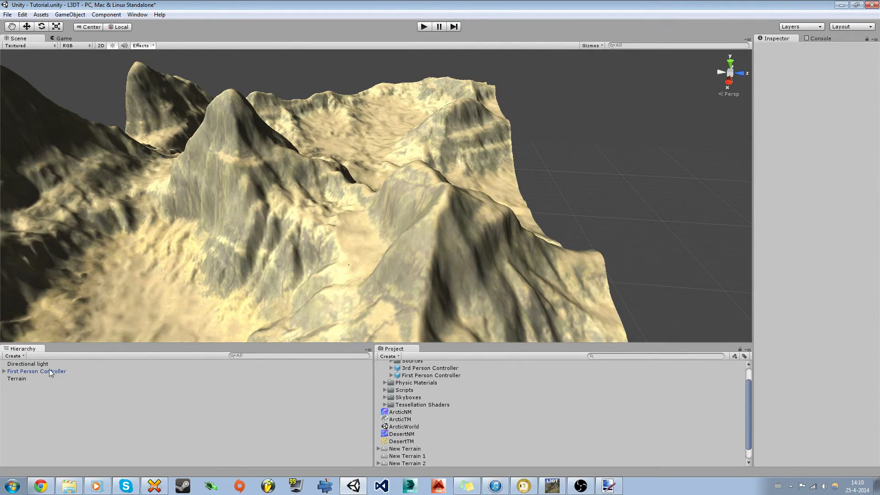
# Step: Test the scene in play mode, then raise the First Person Controller slightly above the ground
pyautogui.click(424, 26)
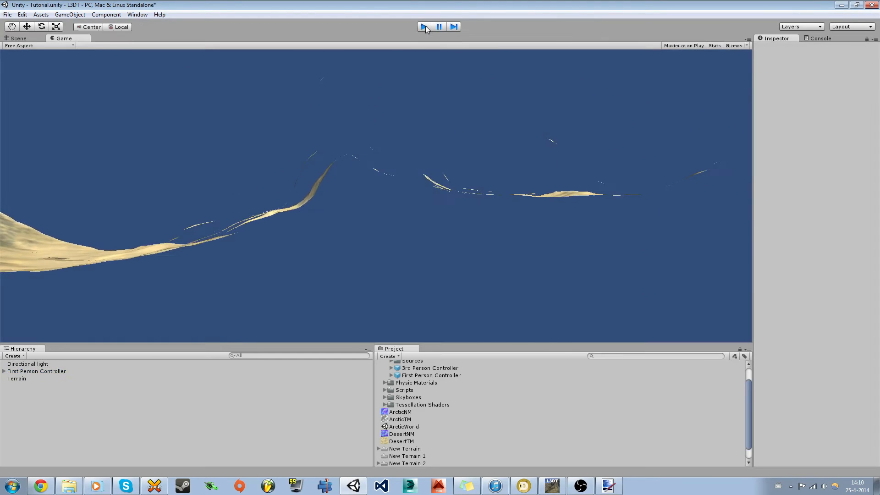
pyautogui.click(424, 26)
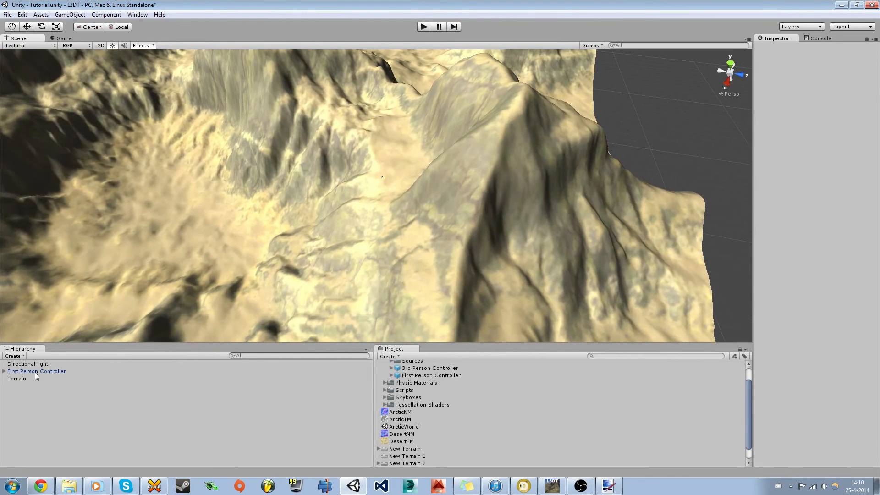
pyautogui.click(35, 371)
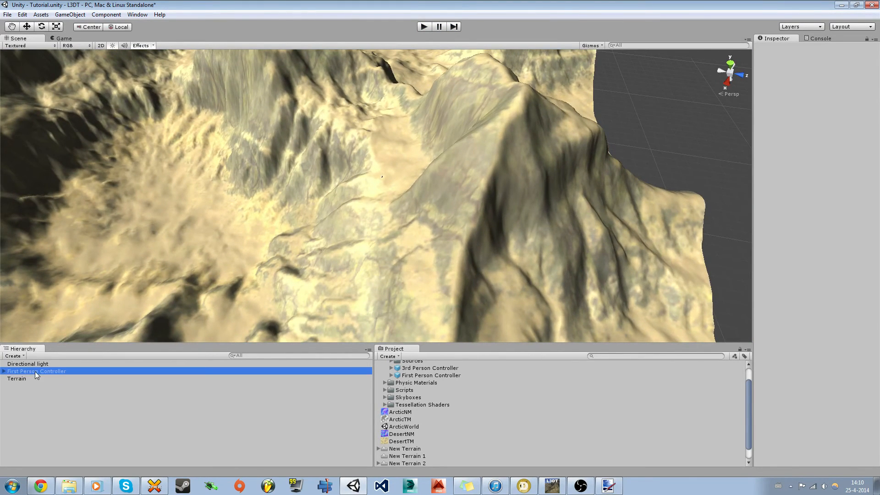
pyautogui.moveTo(381, 153); pyautogui.dragTo(382, 146)
# Step: Enter play mode and walk the character through the desert valleys up onto the ridges
pyautogui.click(429, 28)
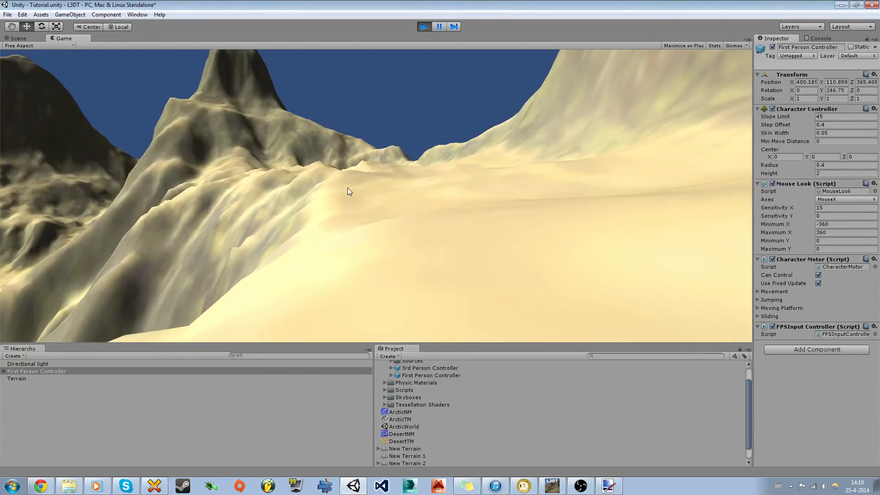
pyautogui.press('d')
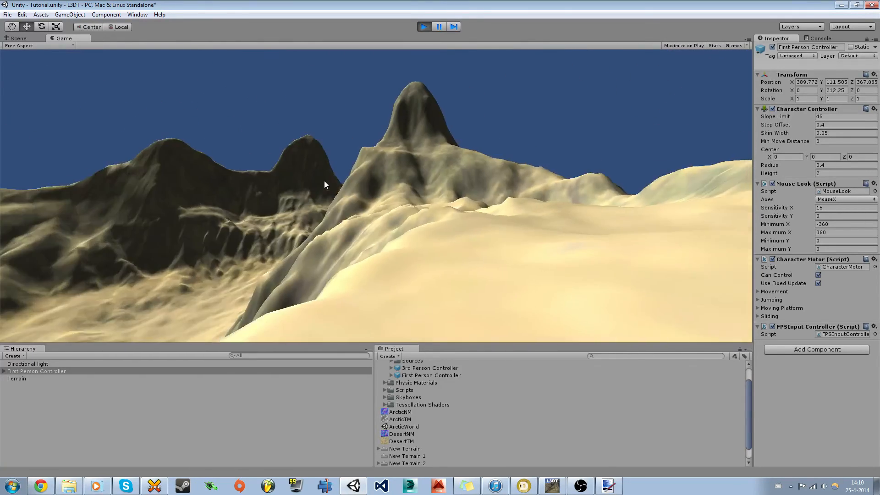
pyautogui.press('w')
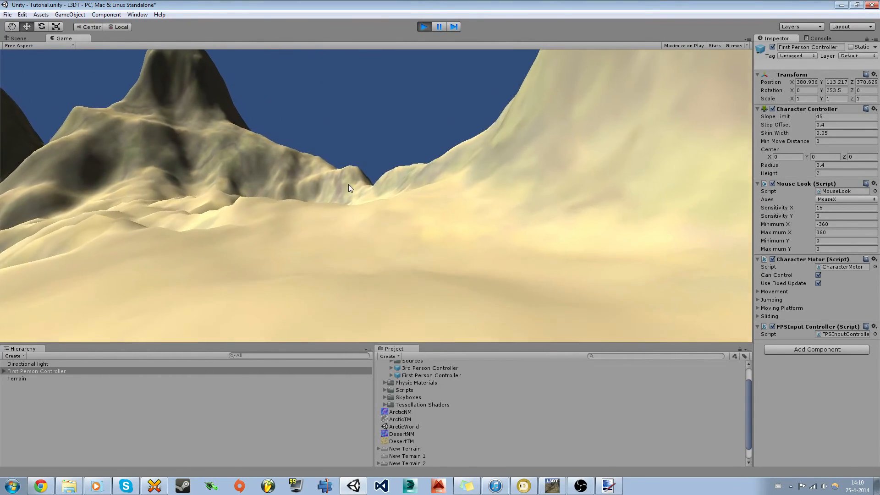
pyautogui.press('w')
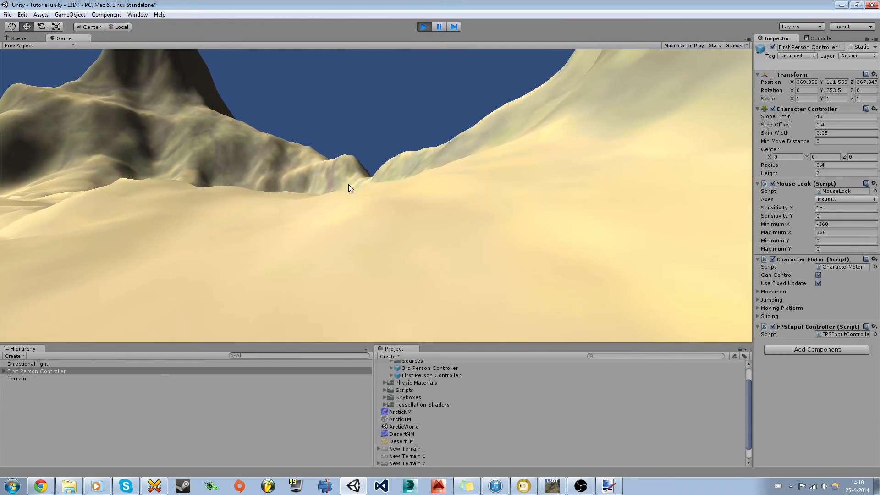
pyautogui.press('w')
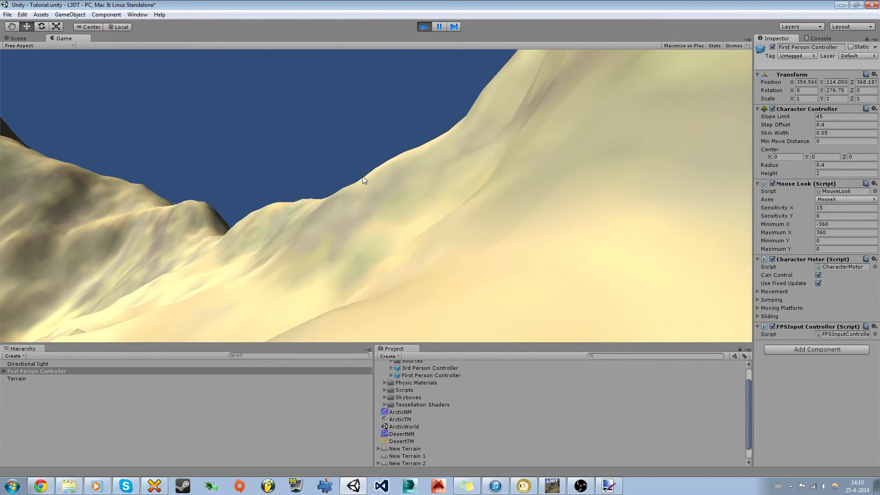
pyautogui.press('w')
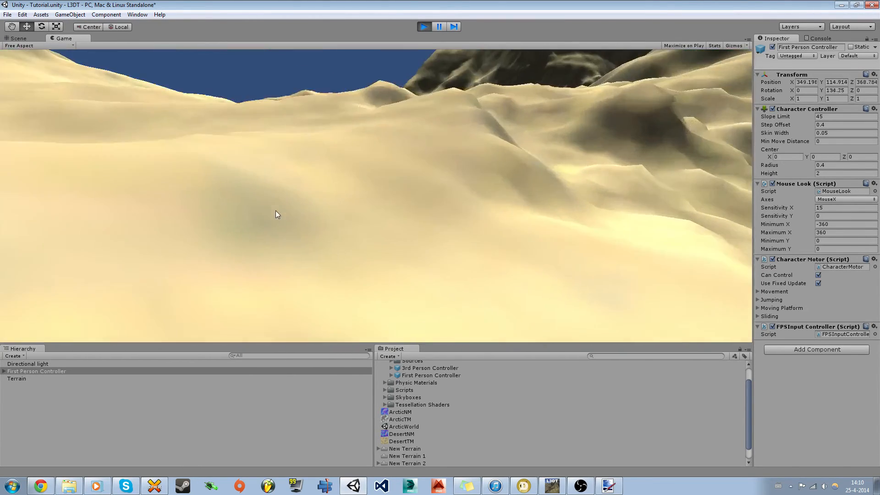
pyautogui.press('w')
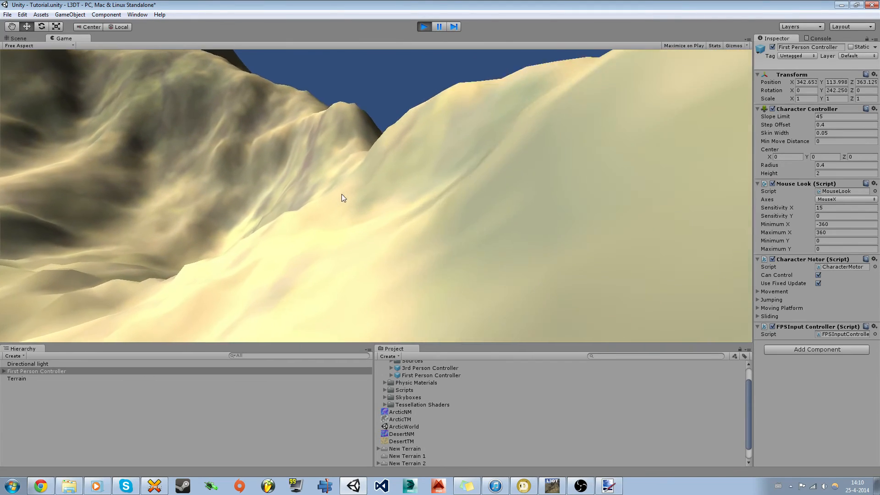
pyautogui.press('w')
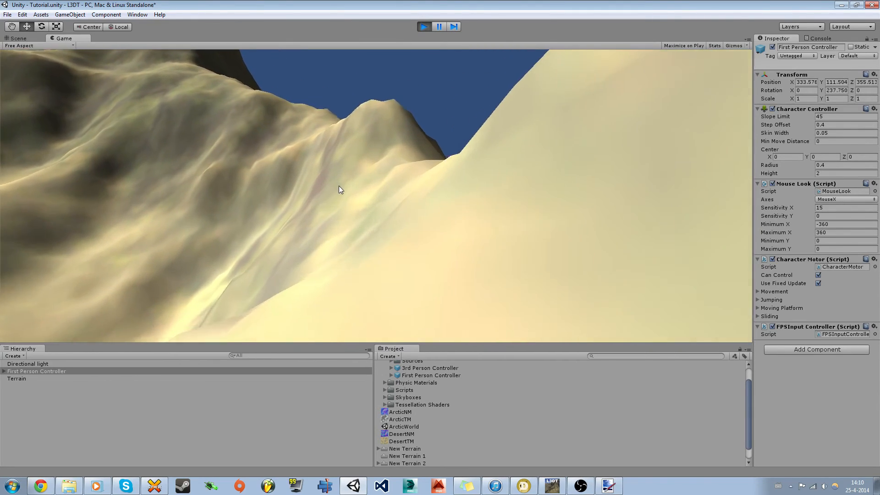
pyautogui.press('w')
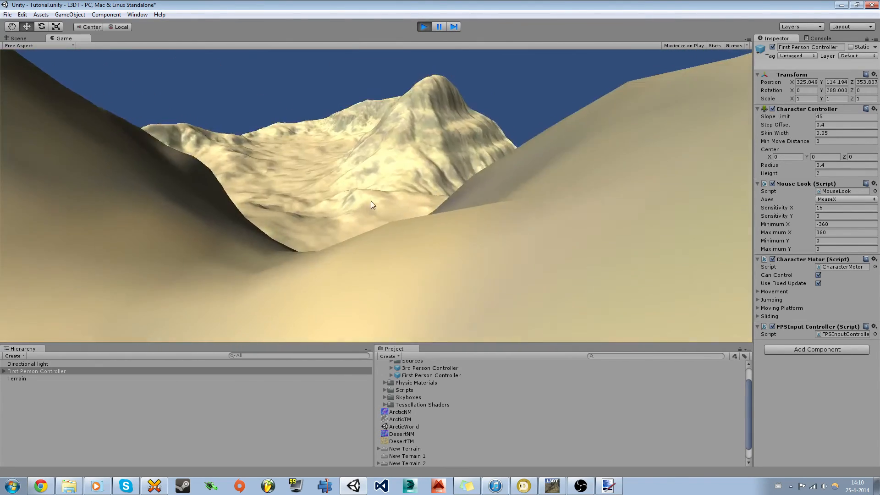
pyautogui.press('w')
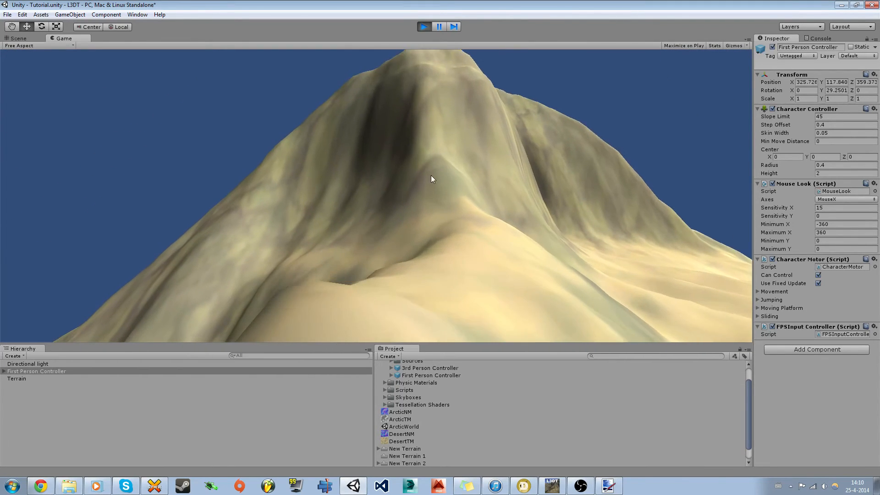
pyautogui.press('w')
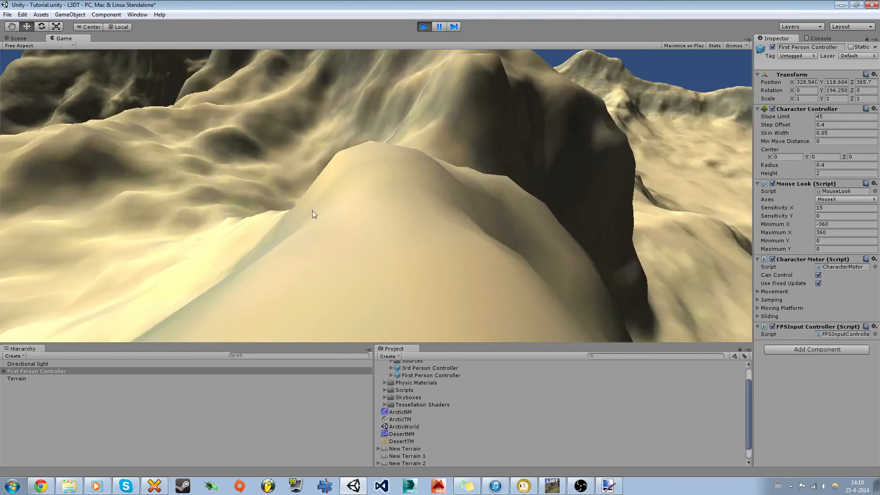
pyautogui.press('w')
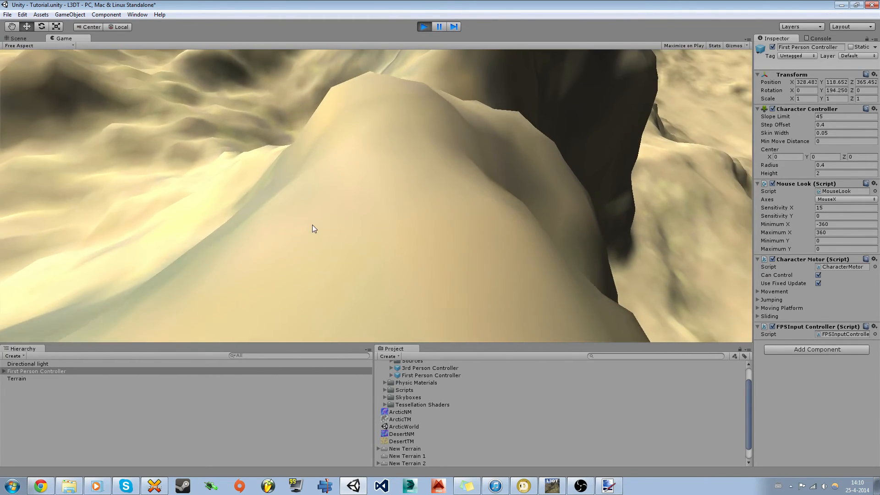
pyautogui.press('w')
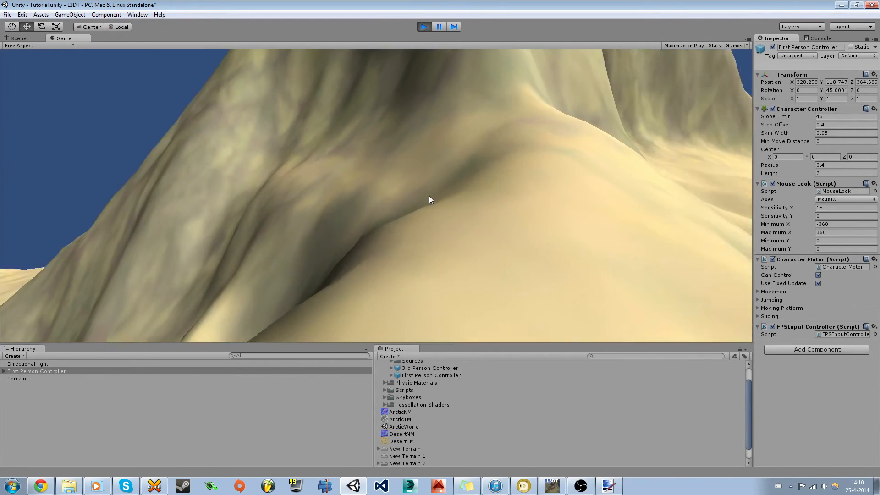
# Step: Stop play mode and select the terrain's Paint Texture settings
pyautogui.click(423, 27)
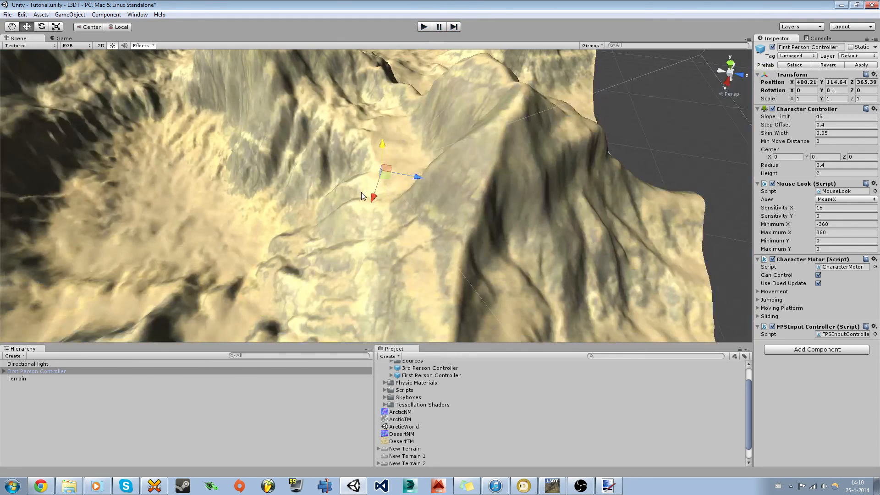
pyautogui.moveTo(362, 193); pyautogui.dragTo(474, 232, button='right')
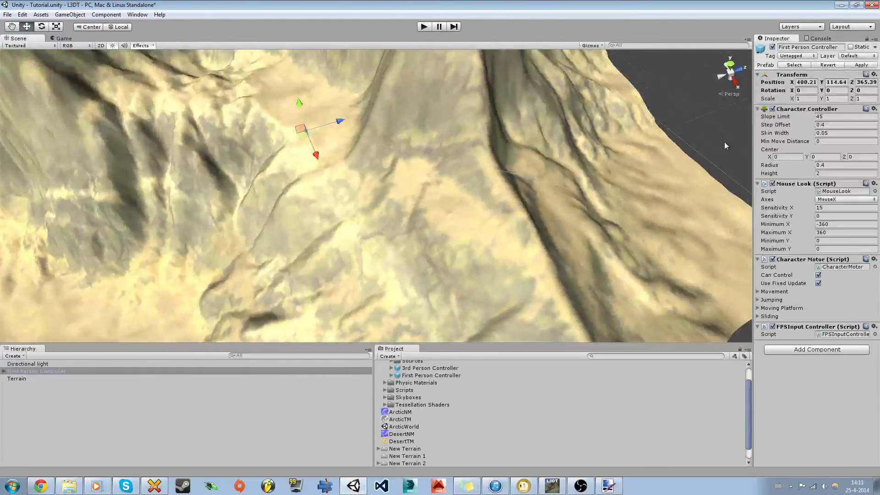
pyautogui.click(478, 198)
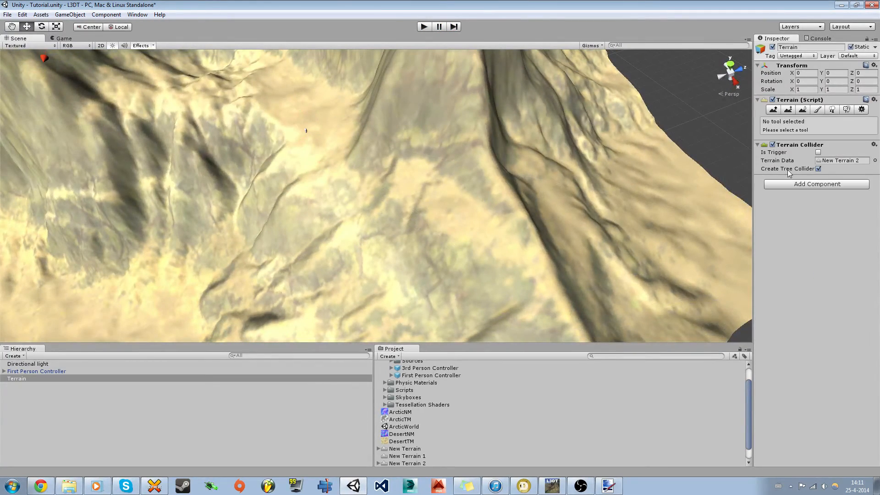
pyautogui.click(818, 110)
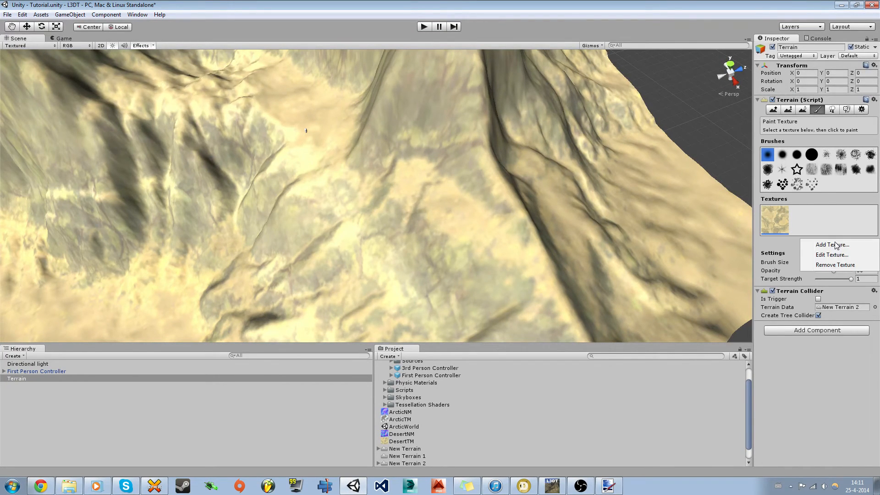
# Step: Begin adding a terrain texture, then close the Add Terrain Texture dialog without choosing one
pyautogui.click(833, 244)
pyautogui.click(68, 181)
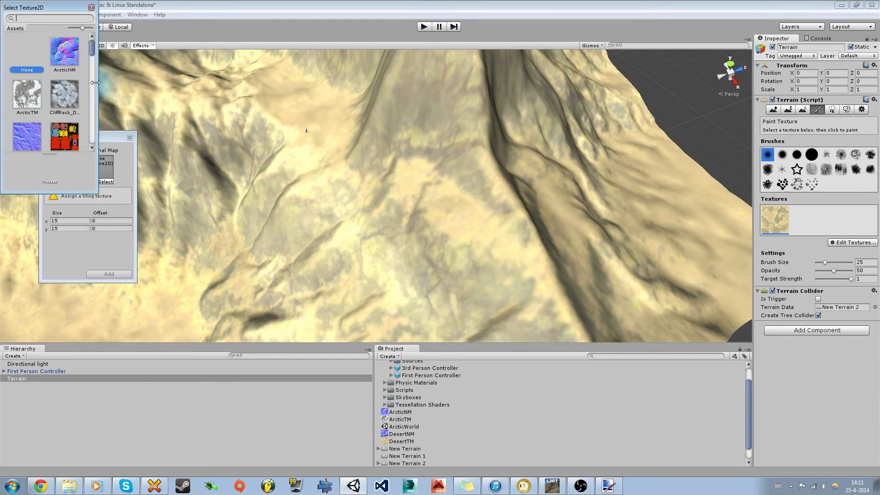
pyautogui.write('gra')
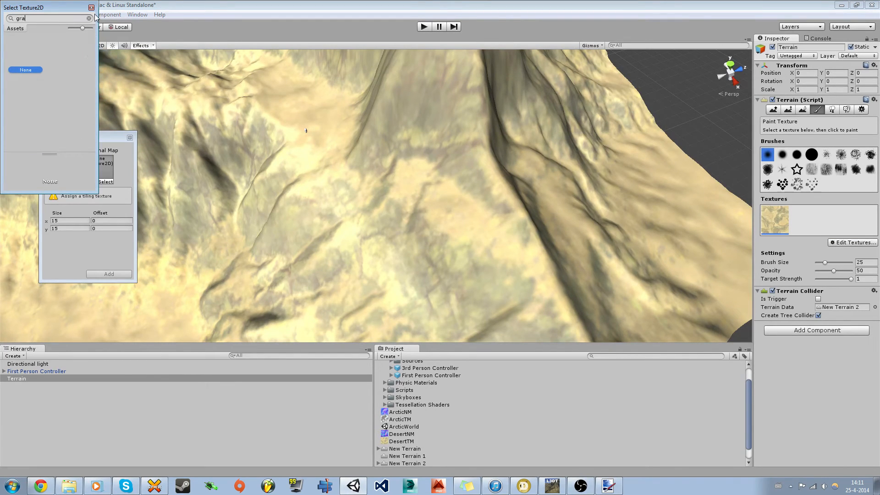
pyautogui.click(92, 9)
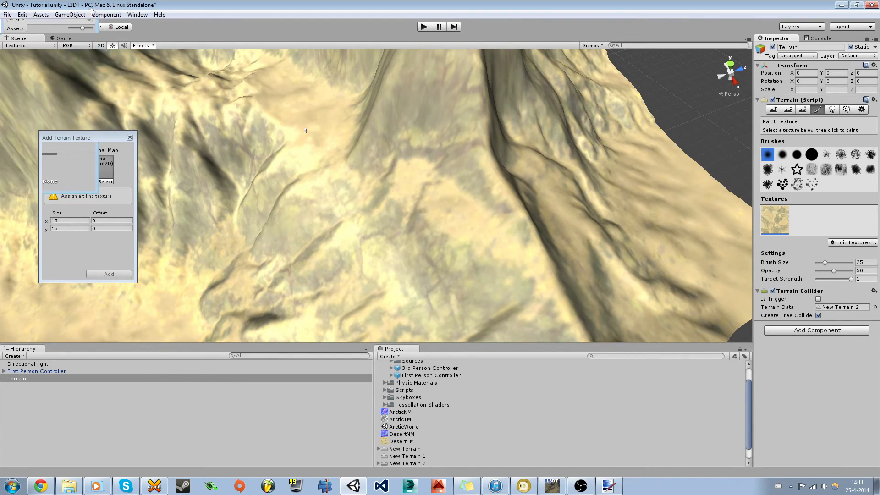
pyautogui.click(130, 137)
pyautogui.click(22, 15)
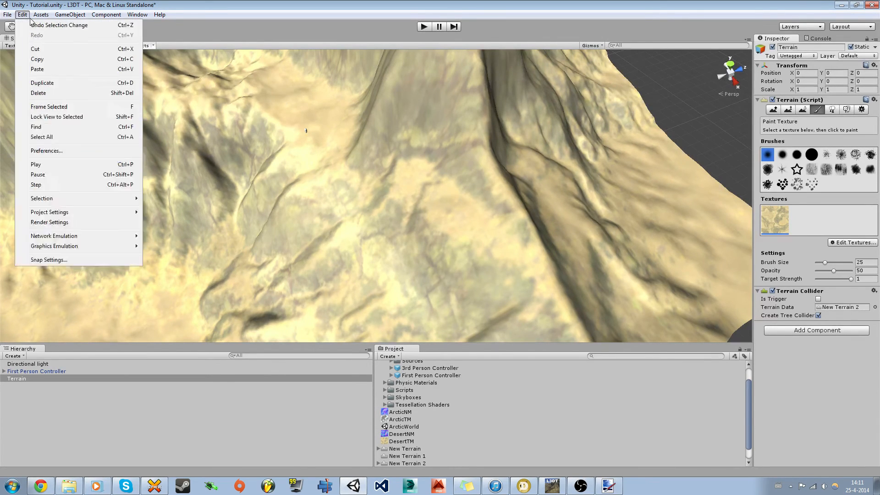
# Step: Import the Terrain Assets standard package with all grass, texture and tree files ticked
pyautogui.moveTo(49, 19)
pyautogui.moveTo(133, 82)
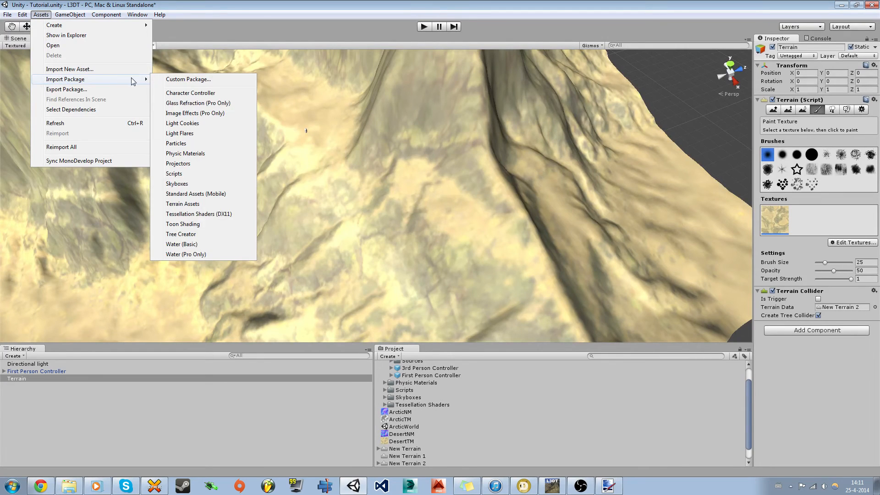
pyautogui.click(192, 205)
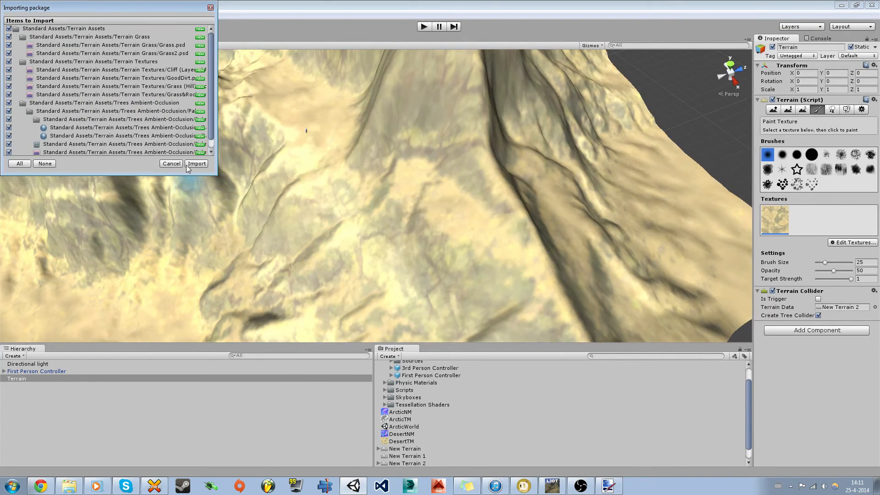
pyautogui.click(188, 164)
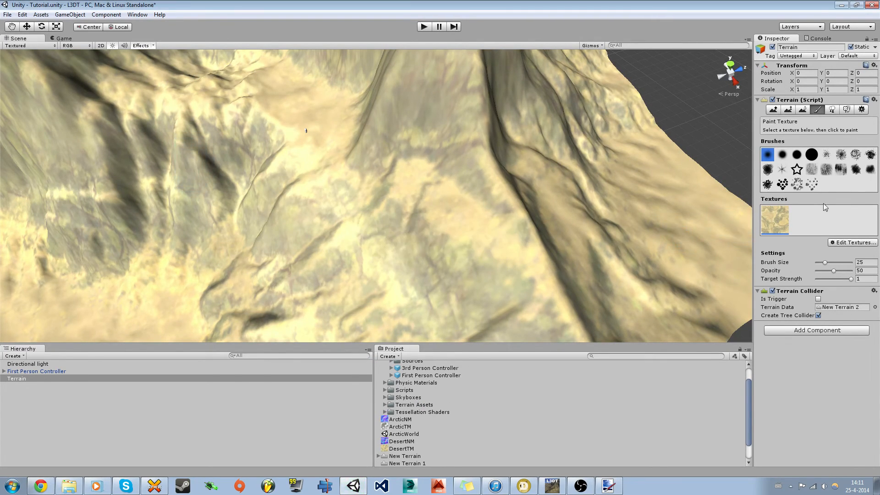
# Step: Start a new terrain texture and pick CliffRock_D as its texture image
pyautogui.click(832, 245)
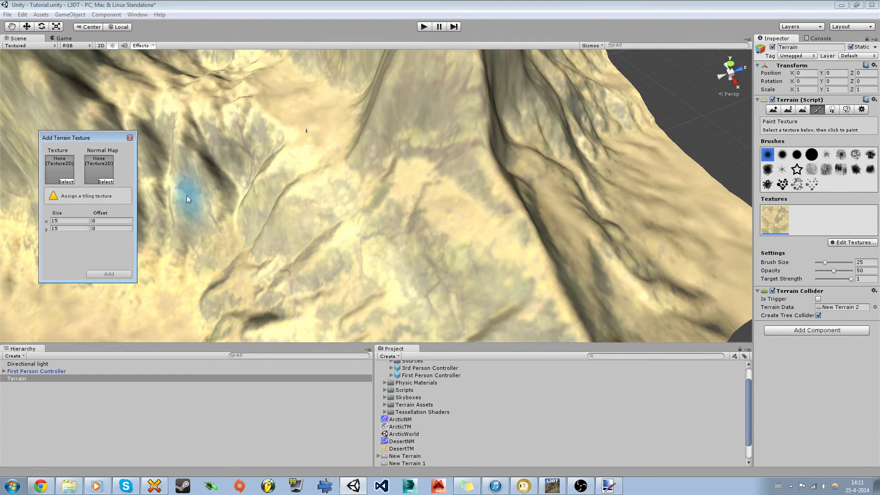
pyautogui.click(66, 181)
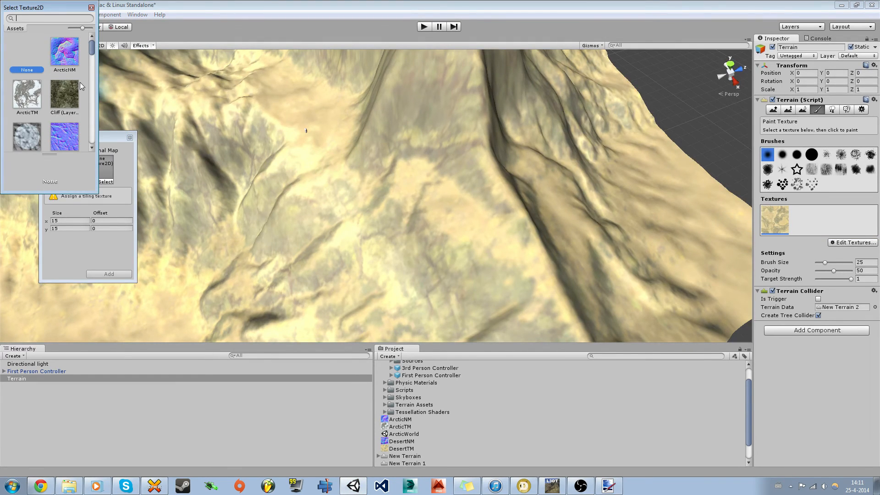
pyautogui.moveTo(91, 48); pyautogui.dragTo(93, 54)
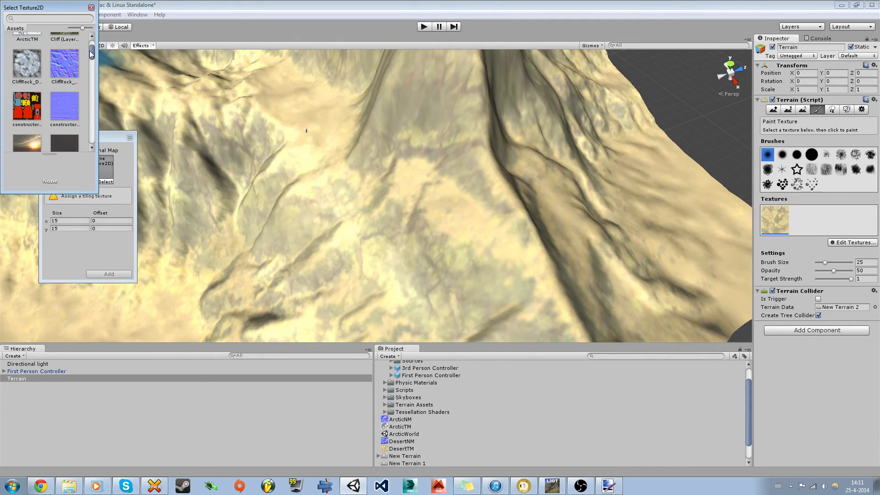
pyautogui.moveTo(92, 53); pyautogui.dragTo(93, 56)
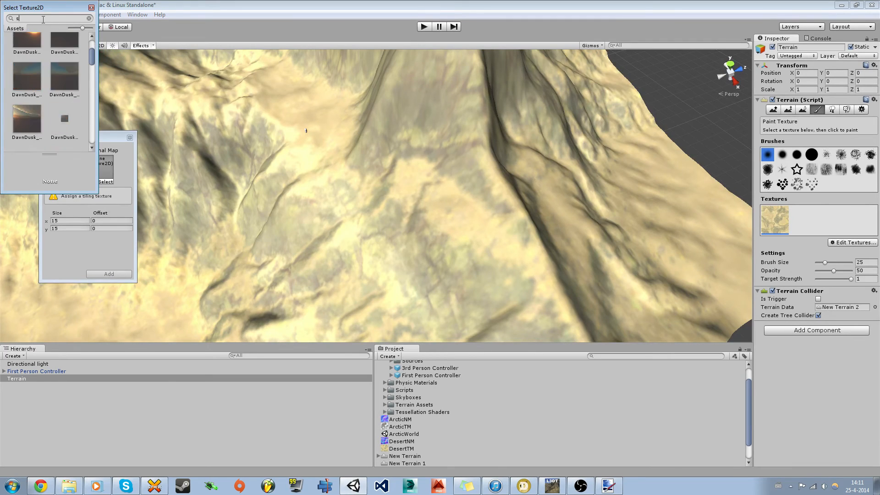
pyautogui.press('BackSpace')
pyautogui.press('BackSpace')
pyautogui.write('de')
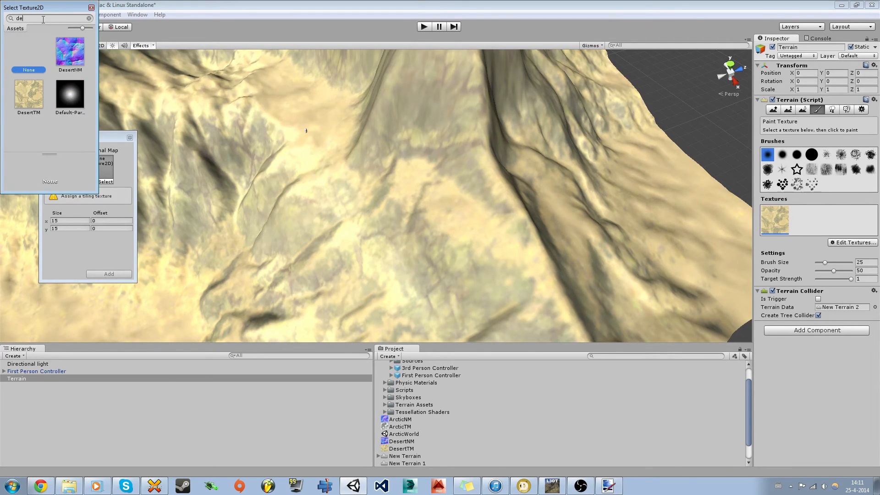
pyautogui.press('BackSpace')
pyautogui.press('BackSpace')
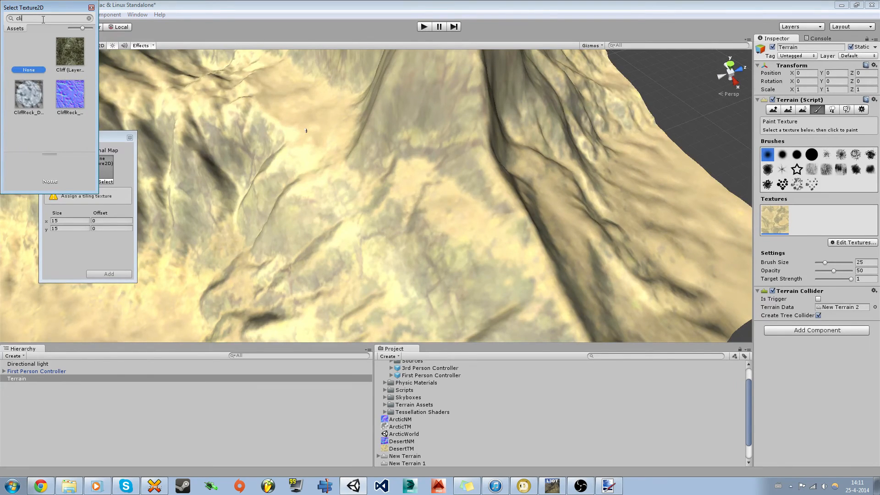
pyautogui.click(28, 98)
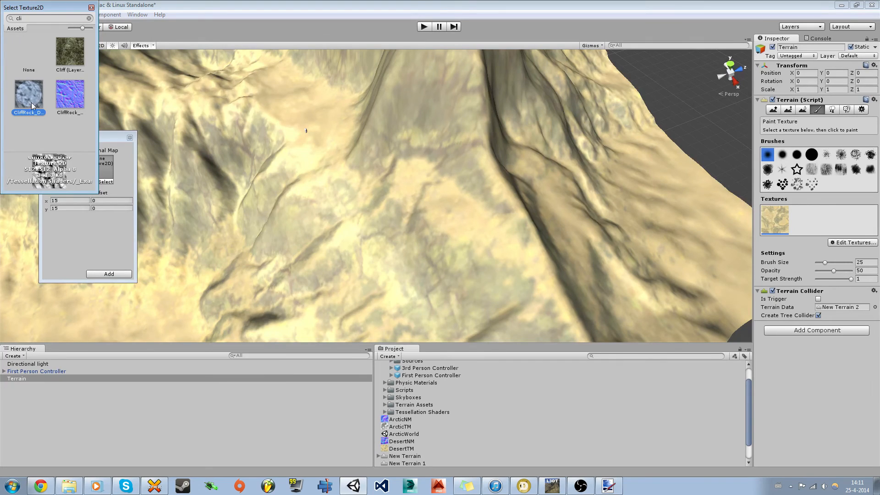
pyautogui.click(109, 274)
# Step: Assign the CliffRock normal map and add the texture to the terrain
pyautogui.click(105, 182)
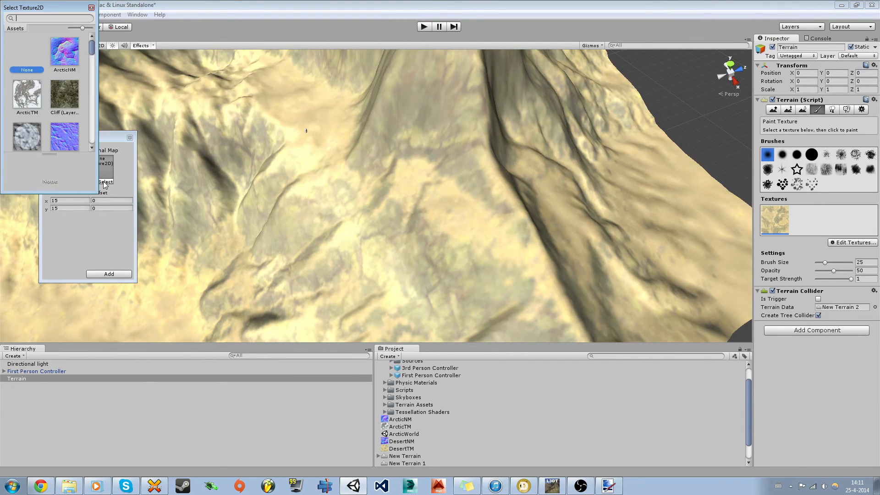
pyautogui.scroll(-1, 70, 145)
pyautogui.doubleClick(68, 138)
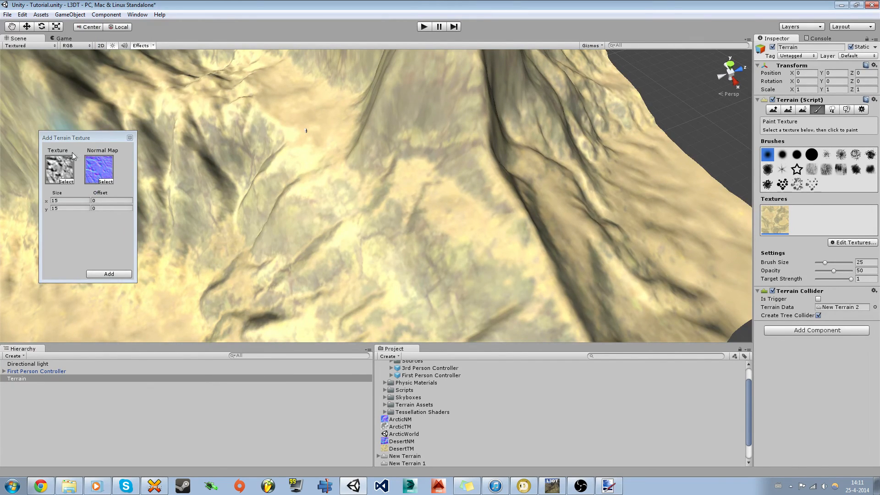
pyautogui.click(110, 274)
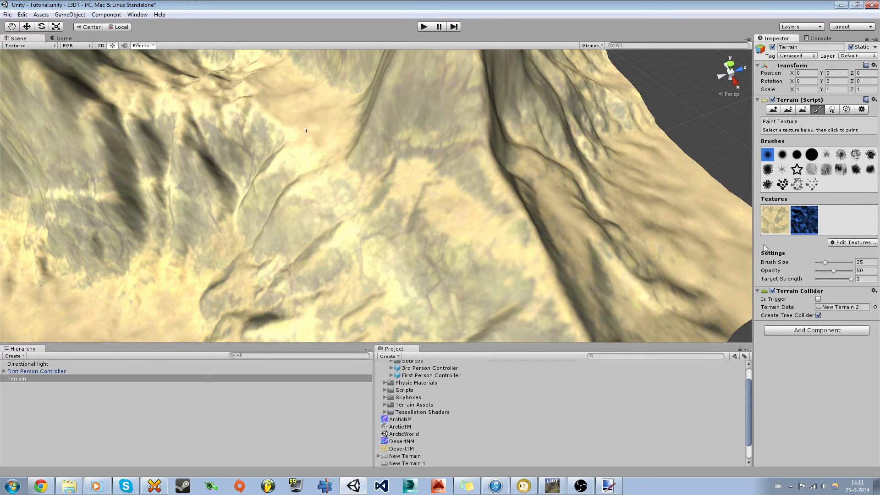
# Step: Undo the dark blob and paint cliff rock strokes across the terrain's centre and slopes
pyautogui.moveTo(453, 210)
pyautogui.keyDown('alt'); pyautogui.mouseDown()
pyautogui.moveTo(374, 185)
pyautogui.moveTo(385, 181)
pyautogui.moveTo(304, 187)
pyautogui.moveTo(323, 155)
pyautogui.moveTo(413, 138)
pyautogui.moveTo(450, 162)
pyautogui.moveTo(421, 145)
pyautogui.moveTo(346, 149)
pyautogui.mouseUp(); pyautogui.keyUp('alt')
pyautogui.hotkey('shift', 'w')
pyautogui.click(817, 110)
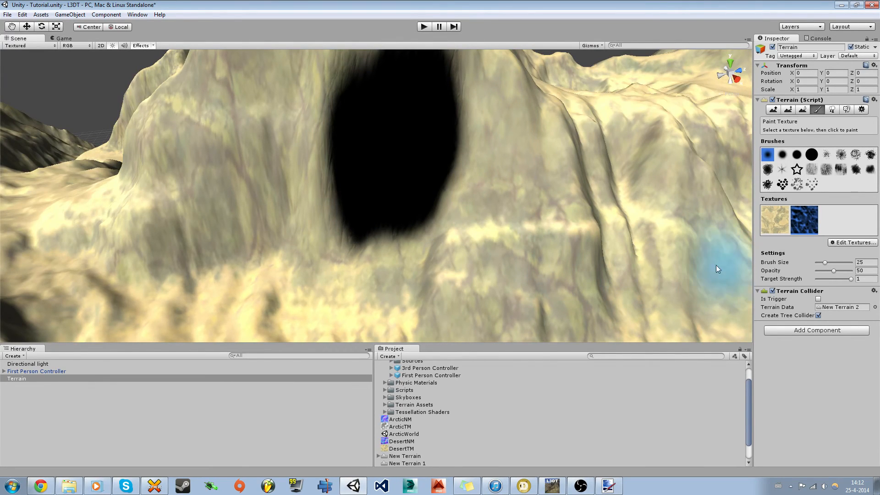
pyautogui.hotkey('ctrl', 'z')
pyautogui.moveTo(425, 174)
pyautogui.mouseDown()
pyautogui.moveTo(290, 210)
pyautogui.moveTo(378, 172)
pyautogui.moveTo(300, 168)
pyautogui.moveTo(258, 173)
pyautogui.moveTo(267, 183)
pyautogui.moveTo(195, 191)
pyautogui.mouseUp()
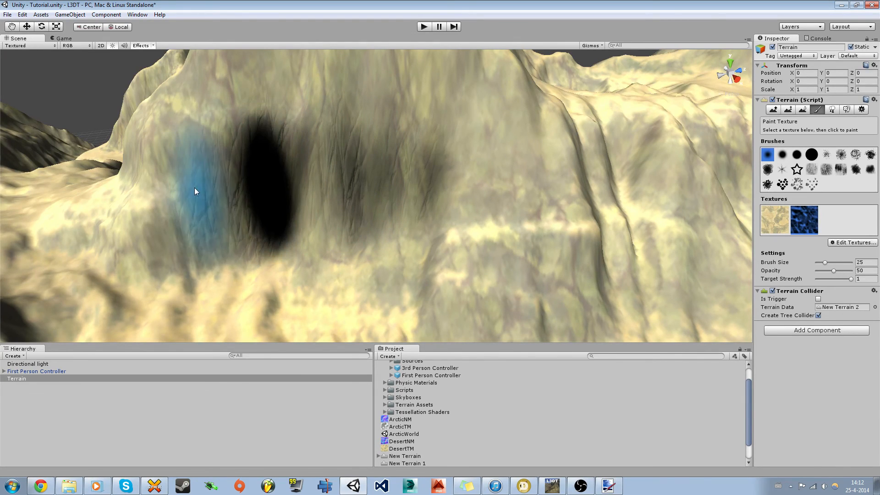
pyautogui.moveTo(191, 222)
pyautogui.mouseDown()
pyautogui.moveTo(184, 212)
pyautogui.moveTo(146, 226)
pyautogui.moveTo(212, 95)
pyautogui.moveTo(380, 89)
pyautogui.mouseUp()
pyautogui.moveTo(466, 111); pyautogui.dragTo(466, 225)
# Step: Move closer to the cliff, lower target strength to 0.19, and softly blend cliff rock in
pyautogui.press('s')
pyautogui.moveTo(466, 225)
pyautogui.mouseDown(button='right')
pyautogui.moveTo(419, 161)
pyautogui.moveTo(424, 210)
pyautogui.moveTo(437, 222)
pyautogui.moveTo(530, 226)
pyautogui.moveTo(338, 218)
pyautogui.moveTo(438, 224)
pyautogui.moveTo(413, 240)
pyautogui.moveTo(400, 275)
pyautogui.moveTo(407, 281)
pyautogui.mouseUp(button='right')
pyautogui.press('w')
pyautogui.hotkey('shift', 'w')
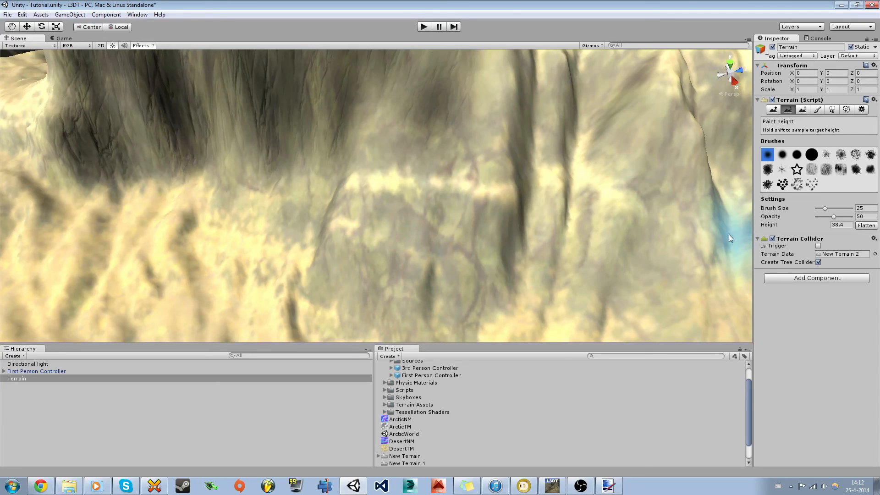
pyautogui.click(817, 109)
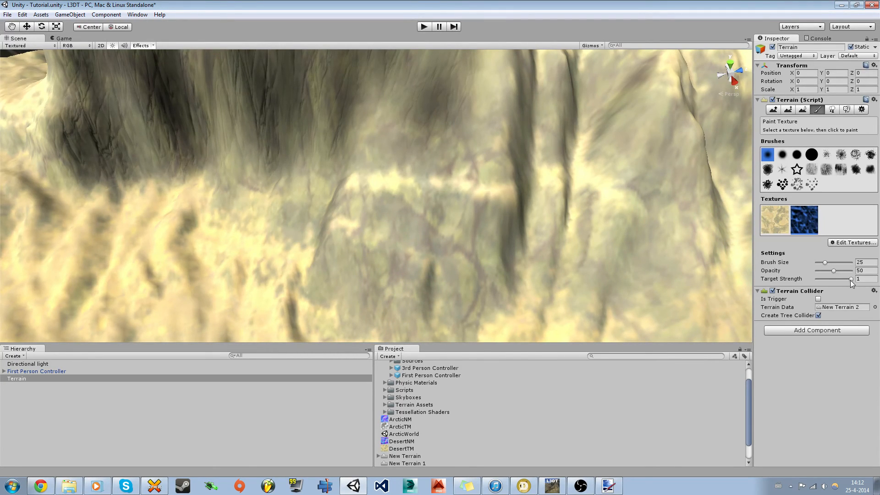
pyautogui.moveTo(846, 281); pyautogui.dragTo(823, 282)
pyautogui.moveTo(402, 209)
pyautogui.mouseDown()
pyautogui.moveTo(332, 227)
pyautogui.moveTo(450, 299)
pyautogui.moveTo(392, 183)
pyautogui.moveTo(405, 70)
pyautogui.mouseUp()
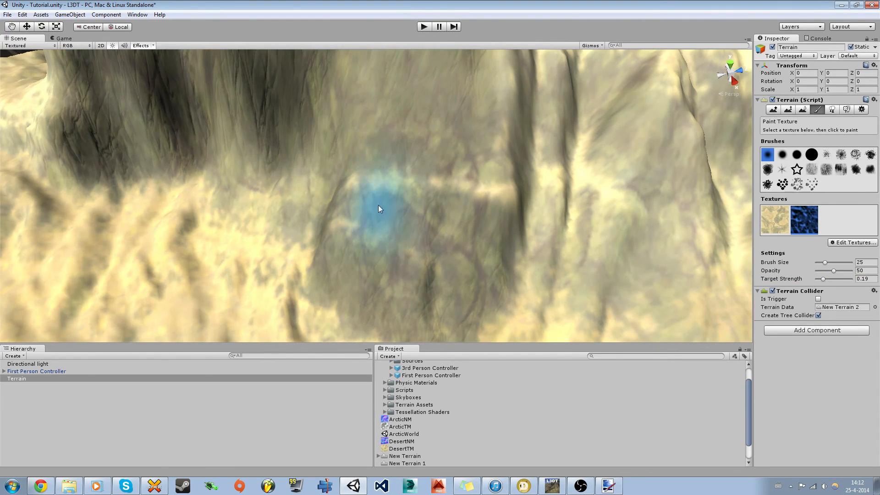
# Step: Orbit around the mountain and fly in close to inspect the painted mountainside
pyautogui.scroll(-4, 357, 210)
pyautogui.moveTo(350, 238)
pyautogui.keyDown('alt'); pyautogui.mouseDown()
pyautogui.moveTo(341, 216)
pyautogui.moveTo(330, 224)
pyautogui.moveTo(340, 196)
pyautogui.mouseUp(); pyautogui.keyUp('alt')
pyautogui.scroll(3, 340, 196)
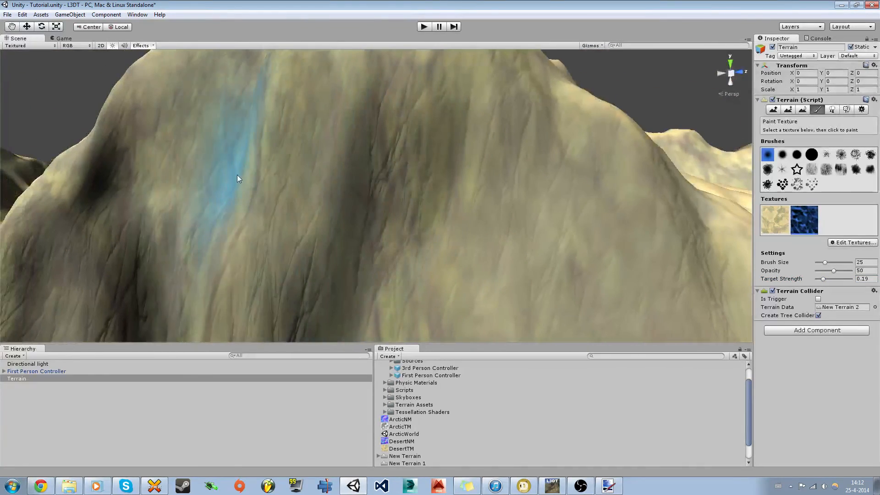
pyautogui.moveTo(238, 178)
pyautogui.keyDown('alt'); pyautogui.mouseDown()
pyautogui.moveTo(254, 256)
pyautogui.moveTo(151, 294)
pyautogui.moveTo(82, 237)
pyautogui.moveTo(125, 305)
pyautogui.mouseUp(); pyautogui.keyUp('alt')
pyautogui.press('F2')
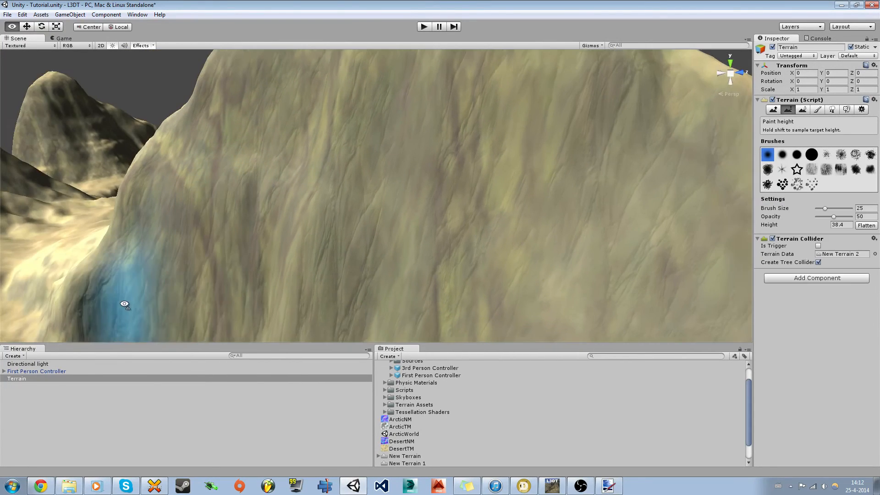
pyautogui.moveTo(125, 304); pyautogui.dragTo(140, 302, button='right')
pyautogui.press('w')
pyautogui.moveTo(310, 272)
pyautogui.mouseDown(button='right')
pyautogui.moveTo(177, 284)
pyautogui.moveTo(742, 194)
pyautogui.moveTo(349, 136)
pyautogui.moveTo(230, 173)
pyautogui.moveTo(192, 147)
pyautogui.mouseUp(button='right')
# Step: Select the Directional Light and fly the camera out to look down over the whole desert terrain
pyautogui.click(25, 364)
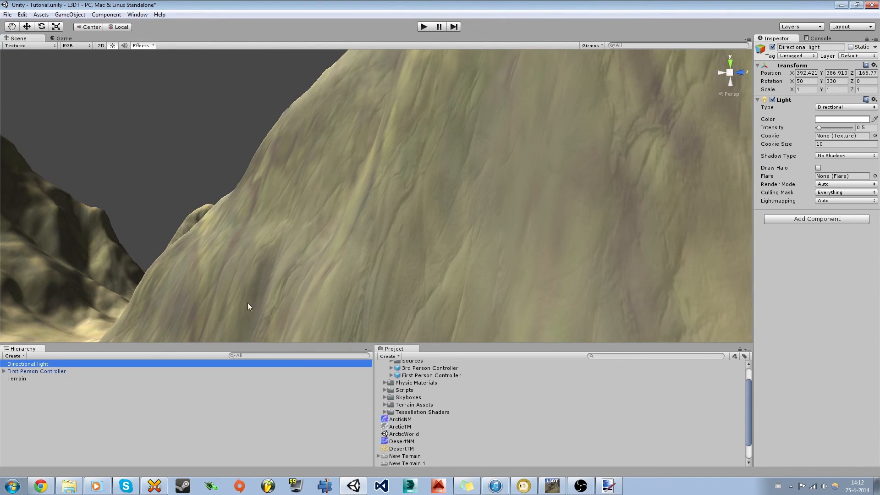
pyautogui.moveTo(249, 304); pyautogui.dragTo(633, 316, button='right')
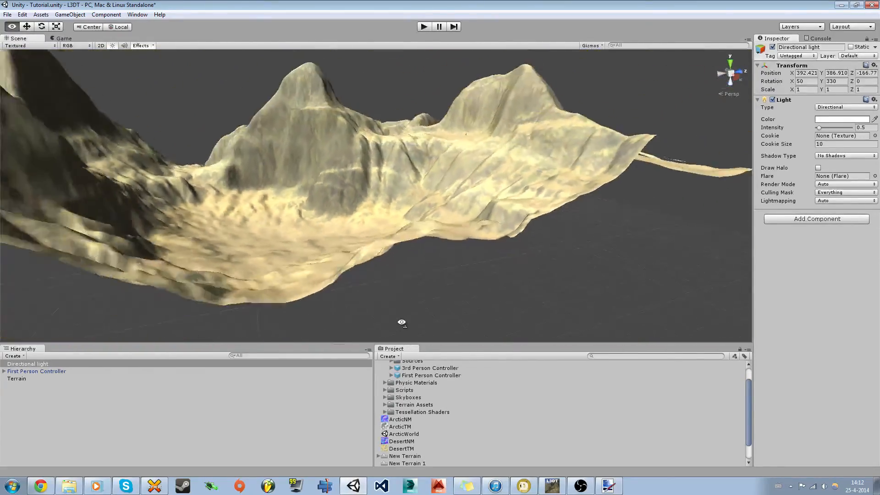
pyautogui.press('w')
pyautogui.moveTo(421, 292); pyautogui.dragTo(279, 344, button='right')
pyautogui.press('s')
pyautogui.press('d')
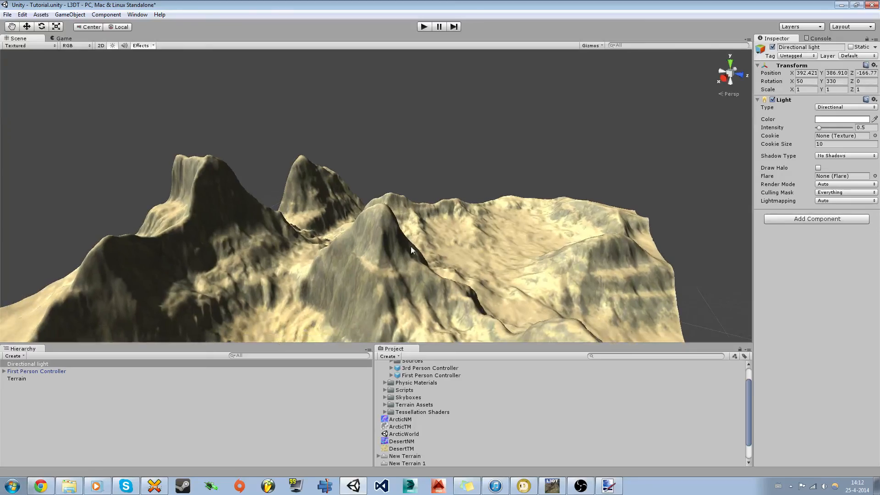
pyautogui.moveTo(410, 246); pyautogui.dragTo(71, 260, button='right')
pyautogui.press('d')
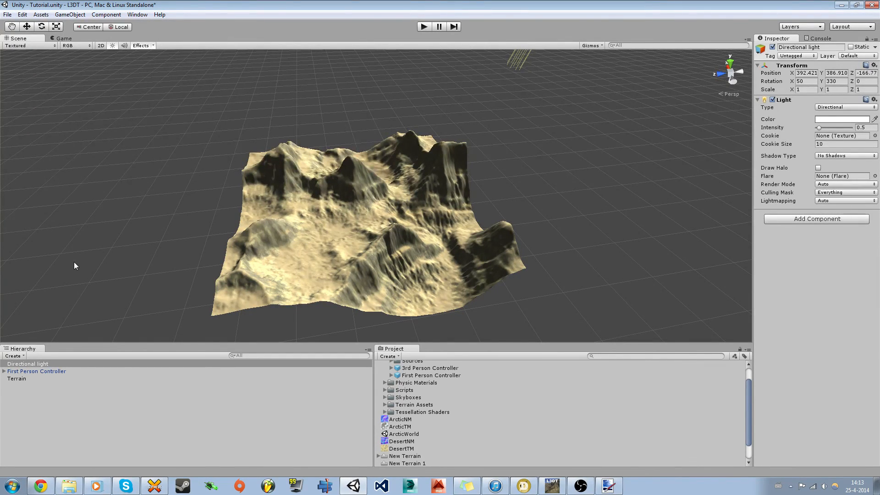
pyautogui.moveTo(73, 263); pyautogui.dragTo(80, 263, button='right')
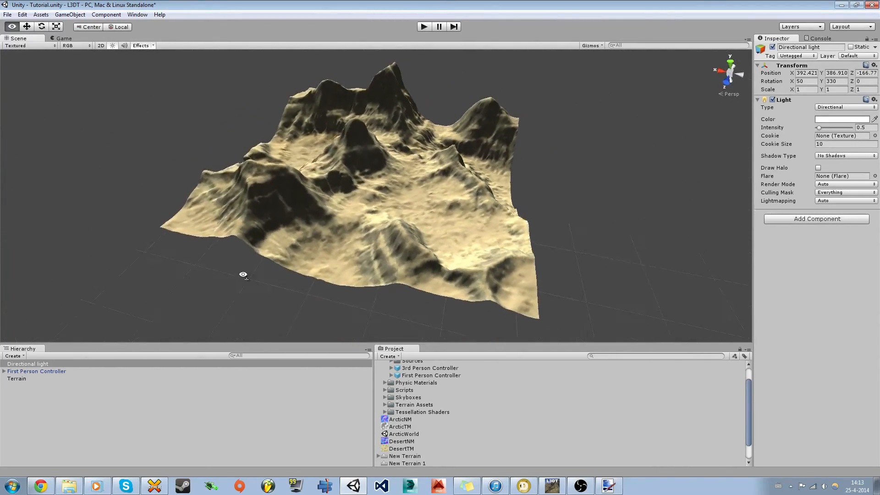
pyautogui.moveTo(243, 274); pyautogui.dragTo(273, 271, button='right')
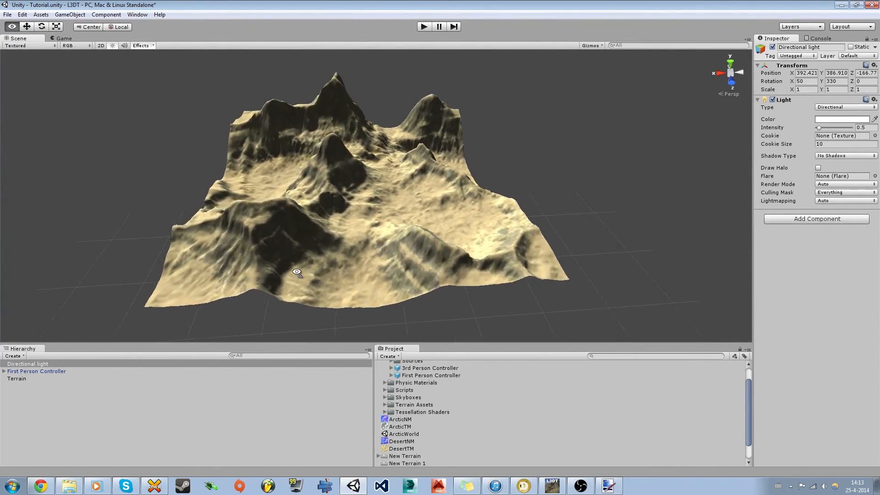